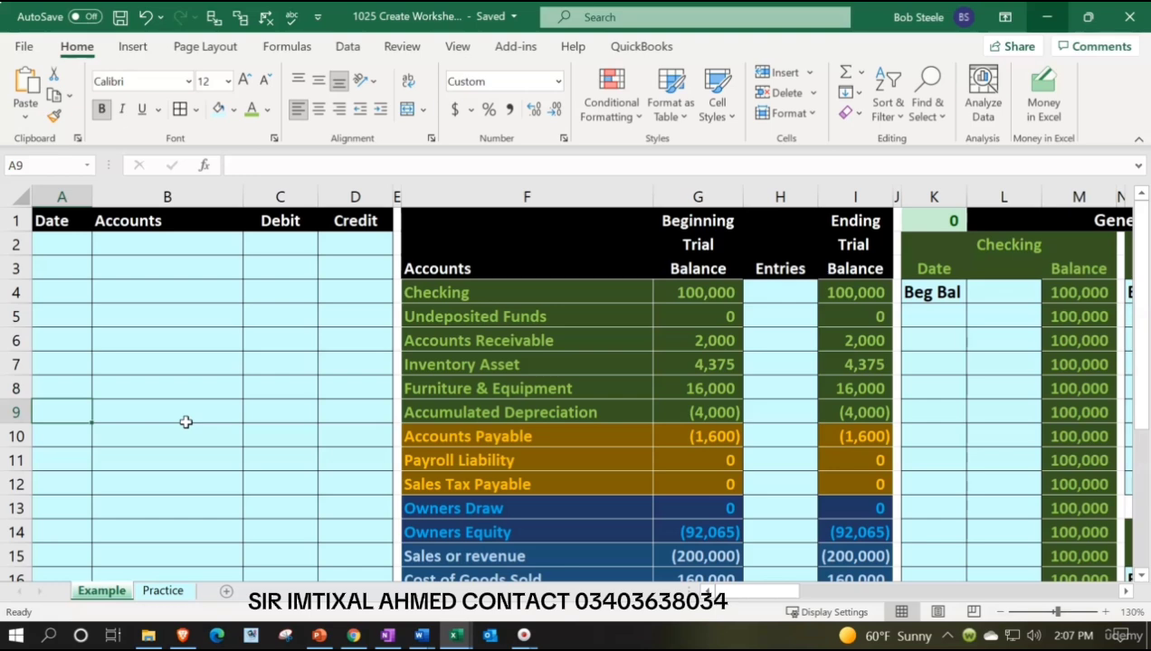
Examine the account list, the beginning and ending trial balance columns, and the ending balance formula for Undeposited Funds.
{"action": "key", "text": "Right"}
{"action": "key", "text": "Right"}
{"action": "key", "text": "Right"}
{"action": "key", "text": "Right"}
{"action": "key", "text": "Right"}
{"action": "key", "text": "Right"}
{"action": "key", "text": "Right"}
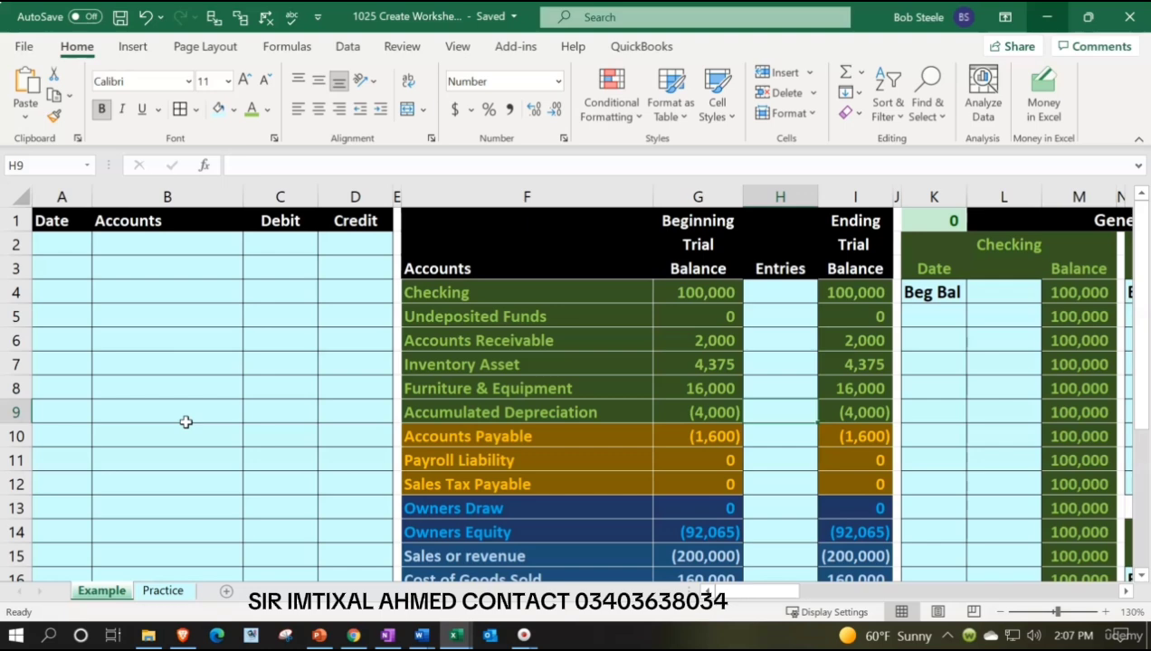
{"action": "left_click", "coordinate": [532, 275]}
{"action": "key", "text": "Down"}
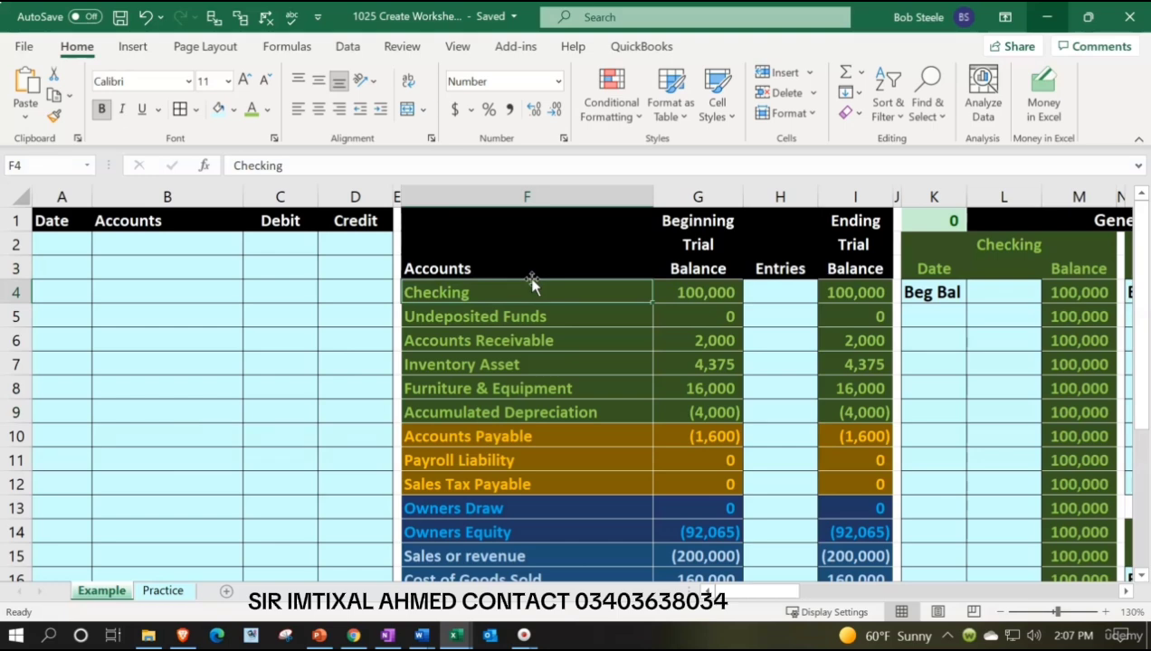
{"action": "key", "text": "Right"}
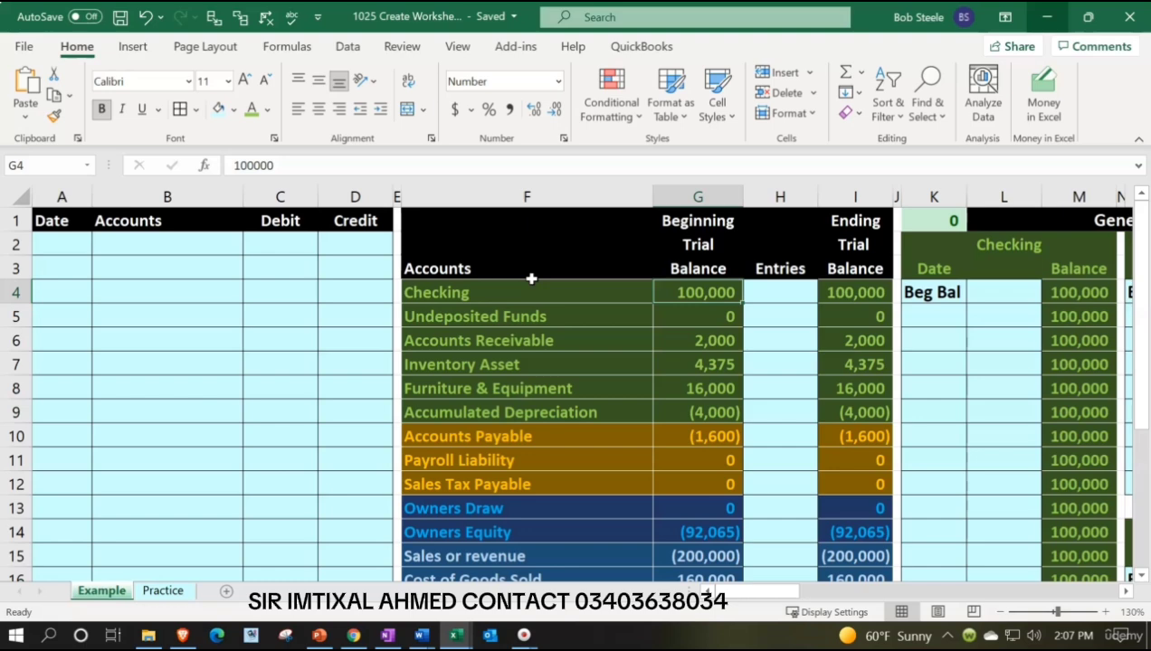
{"action": "key", "text": "Right"}
{"action": "key", "text": "Right"}
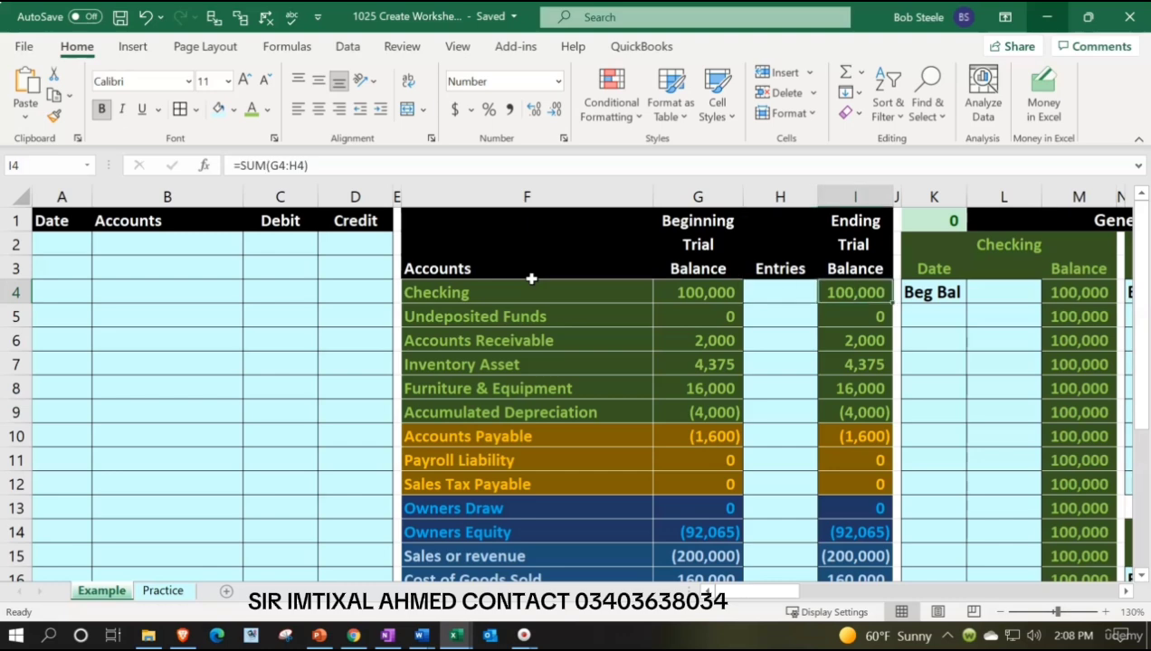
{"action": "double_click", "coordinate": [859, 317]}
{"action": "key", "text": "Return"}
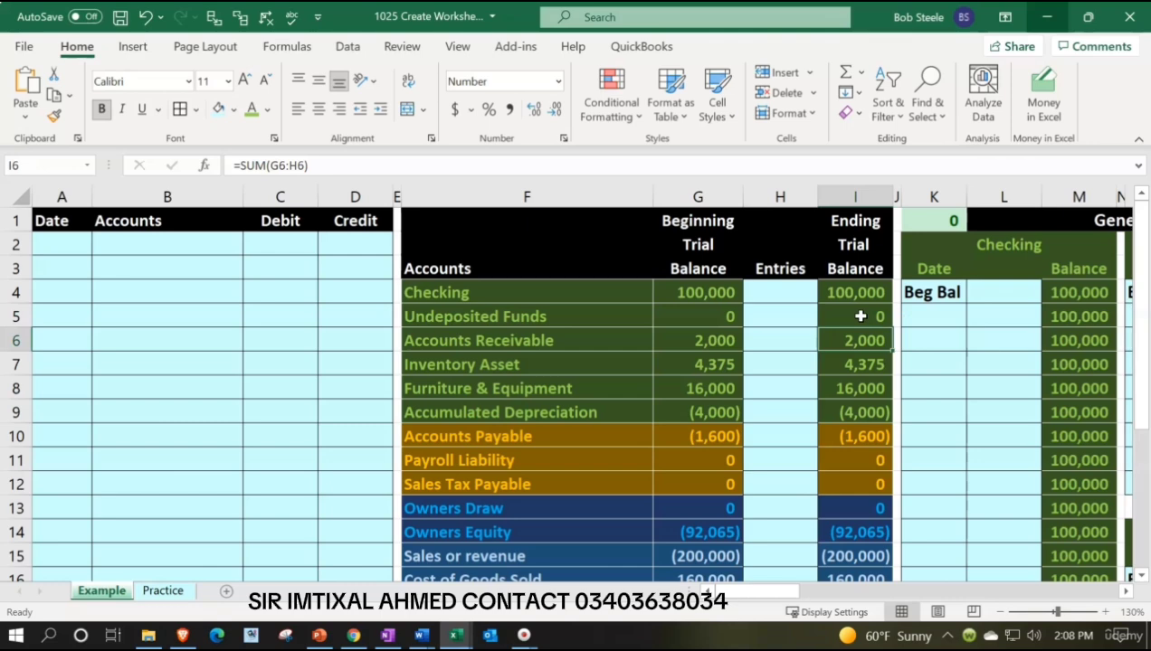
Inspect the Total debits & credits and Net Income formulas under the beginning trial balance.
{"action": "scroll", "coordinate": [860, 317], "scroll_direction": "down", "scroll_amount": 3}
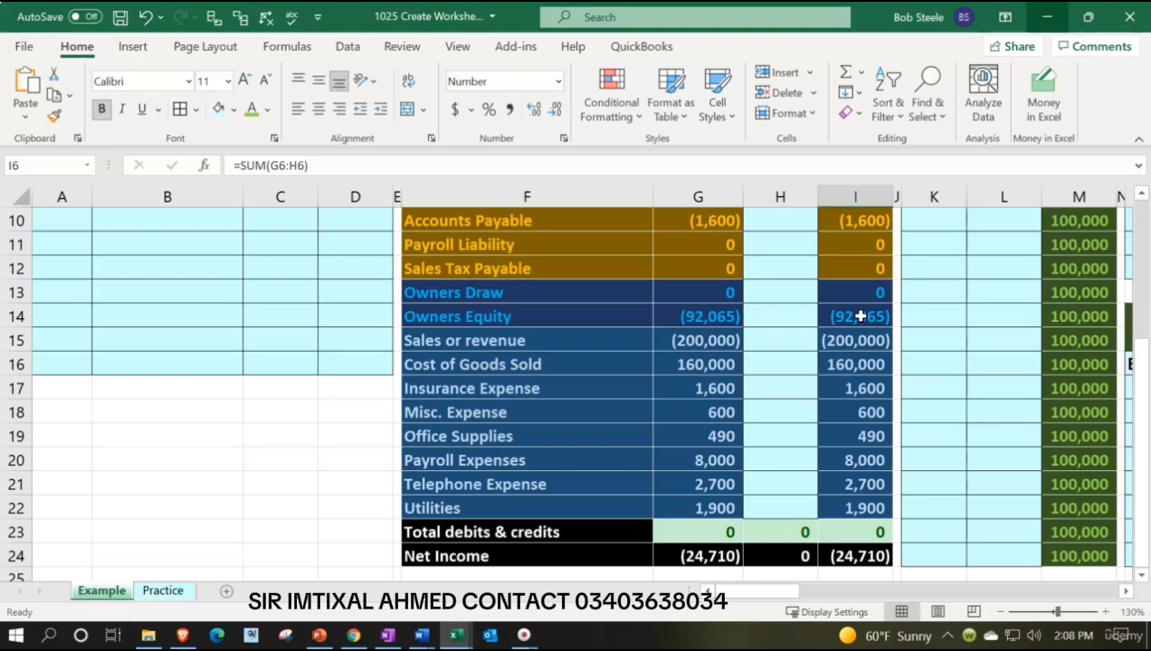
{"action": "scroll", "coordinate": [859, 315], "scroll_direction": "down", "scroll_amount": 1}
{"action": "double_click", "coordinate": [715, 461]}
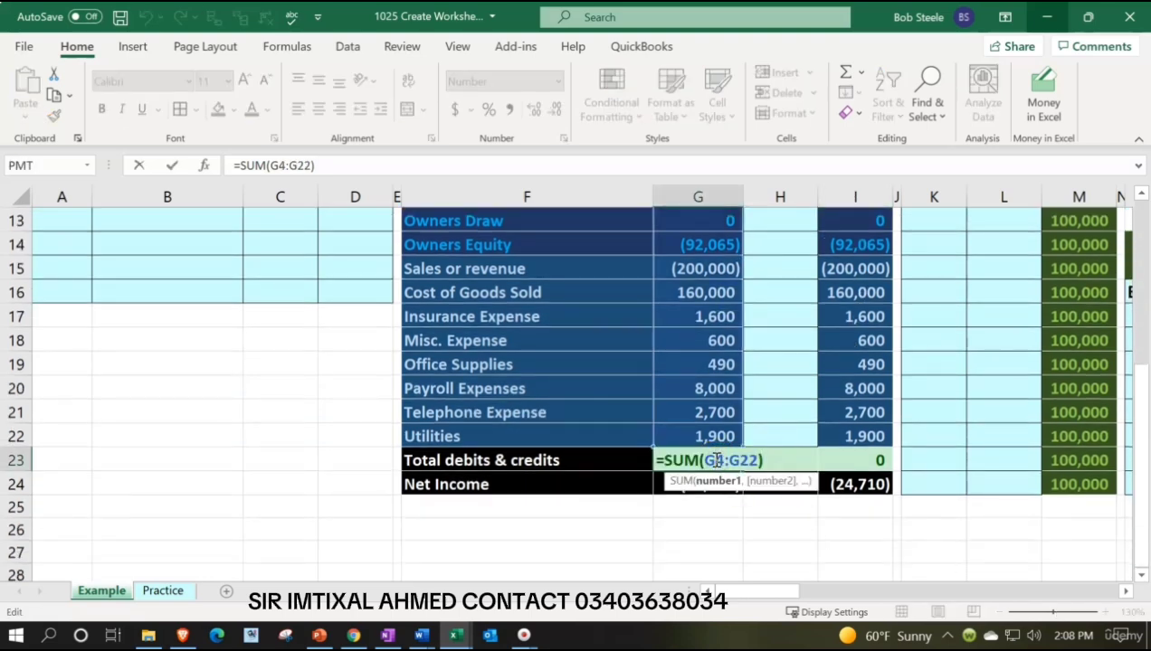
{"action": "key", "text": "Return"}
{"action": "left_click", "coordinate": [714, 486]}
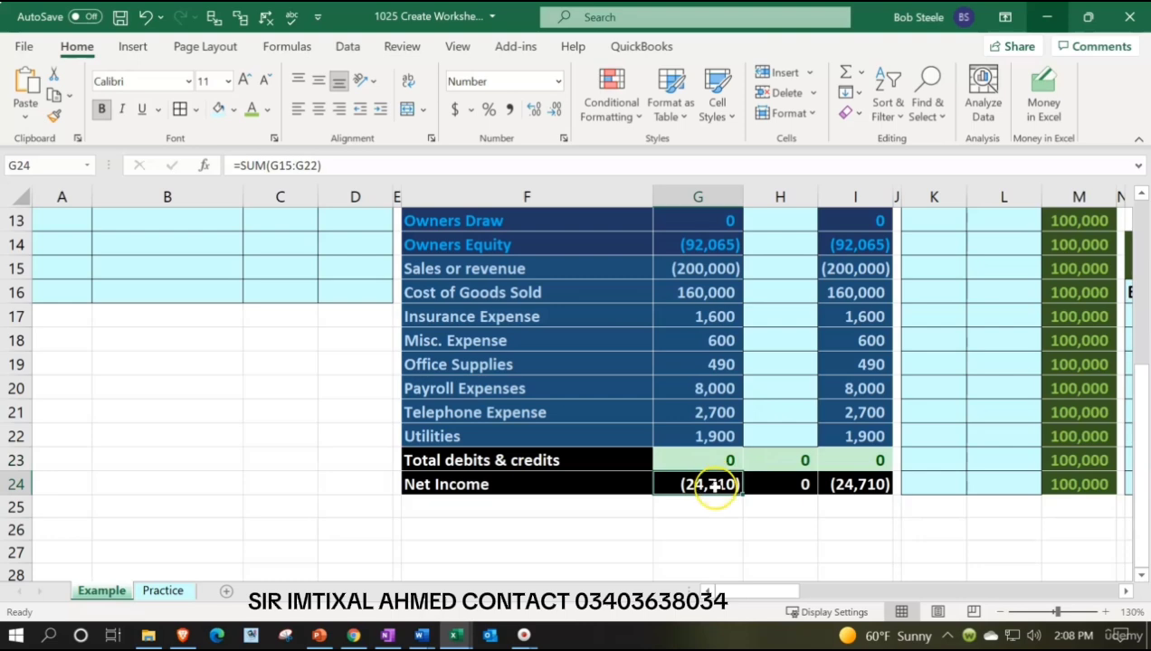
{"action": "double_click", "coordinate": [714, 486]}
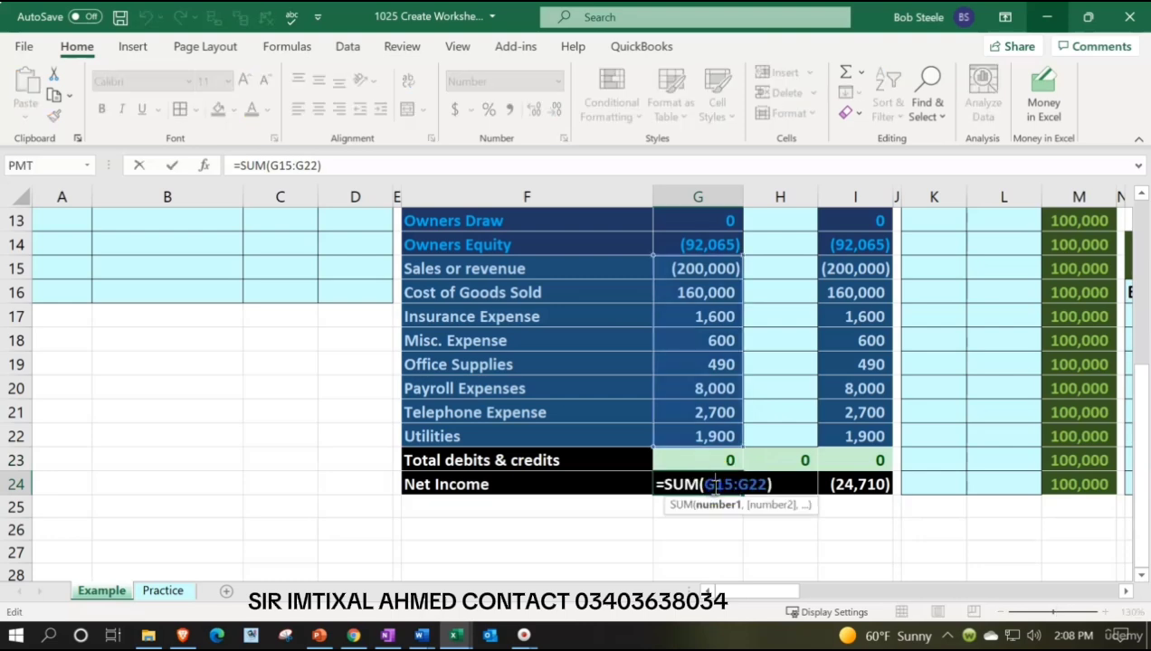
{"action": "key", "text": "Return"}
{"action": "scroll", "coordinate": [713, 486], "scroll_direction": "up", "scroll_amount": 4}
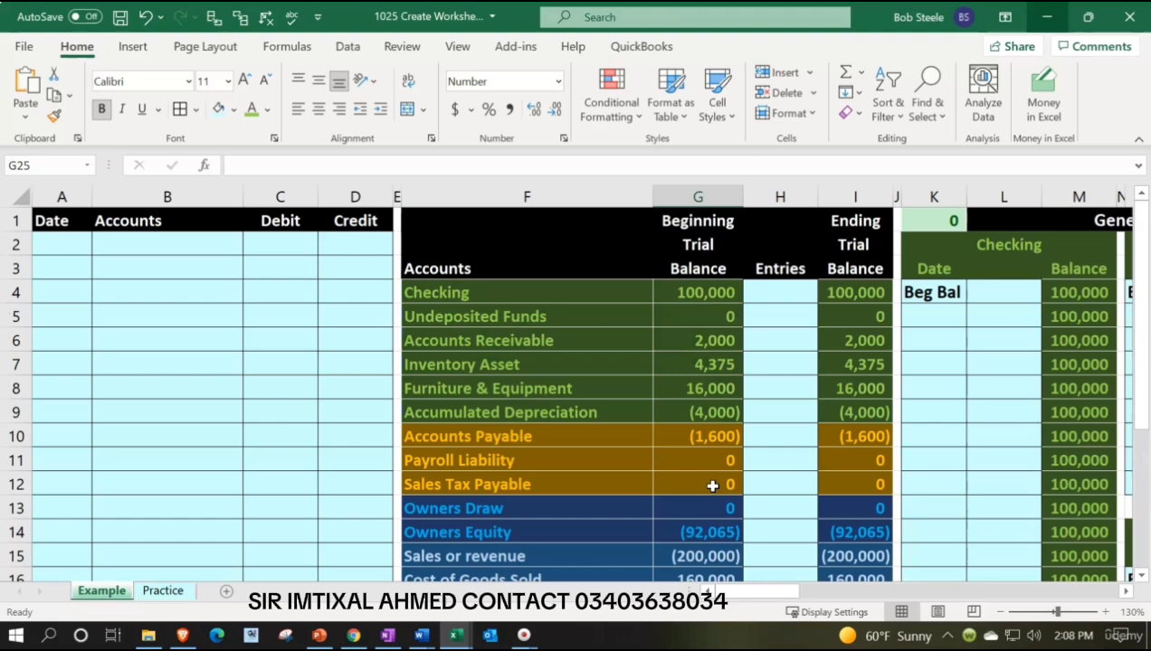
Examine the layout of the General Ledger account blocks, including the Accounts Payable block, on the Example sheet.
{"action": "left_click", "coordinate": [913, 343]}
{"action": "key", "text": "Right"}
{"action": "key", "text": "Right"}
{"action": "key", "text": "Right"}
{"action": "key", "text": "Right"}
{"action": "key", "text": "Right"}
{"action": "key", "text": "Right"}
{"action": "key", "text": "Right"}
{"action": "key", "text": "Right"}
{"action": "key", "text": "Right"}
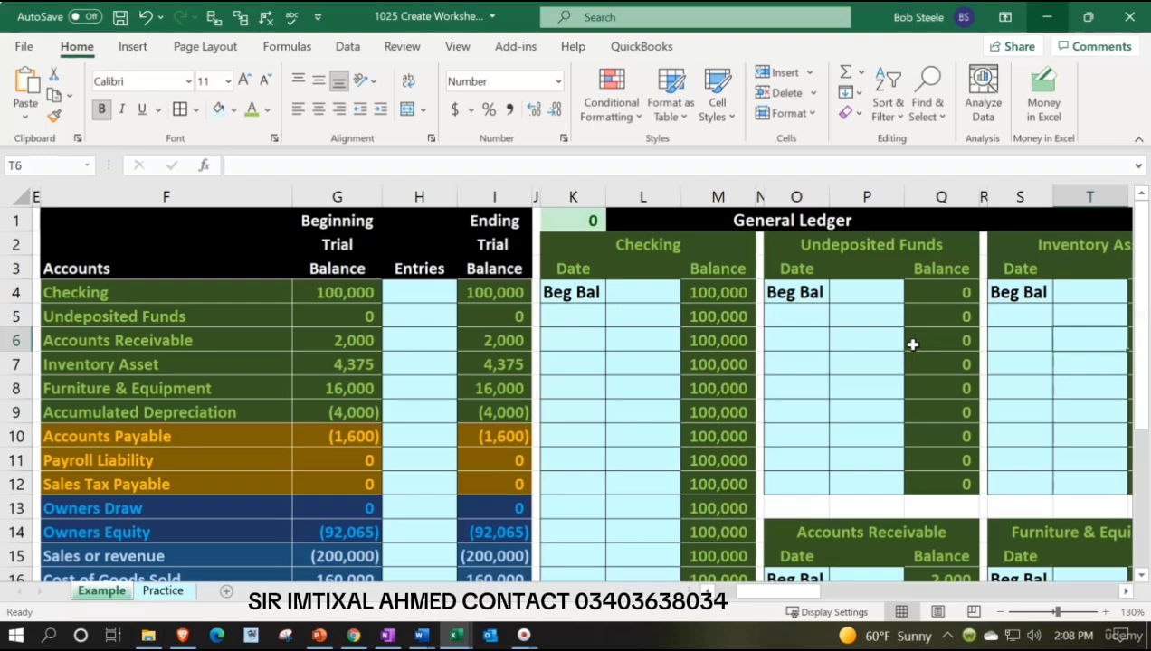
{"action": "key", "text": "Right"}
{"action": "key", "text": "Right"}
{"action": "key", "text": "Right"}
{"action": "key", "text": "Right"}
{"action": "key", "text": "Right"}
{"action": "key", "text": "Right"}
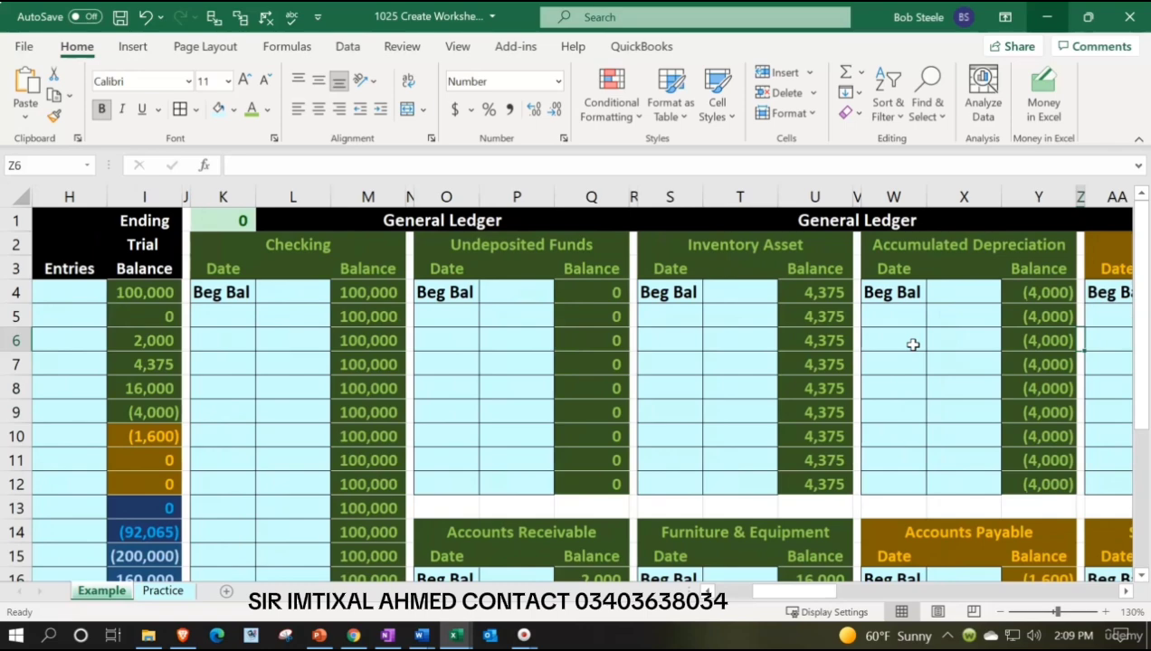
{"action": "scroll", "coordinate": [913, 344], "scroll_direction": "down", "scroll_amount": 2}
{"action": "left_click", "coordinate": [903, 385]}
{"action": "scroll", "coordinate": [902, 385], "scroll_direction": "down", "scroll_amount": 1}
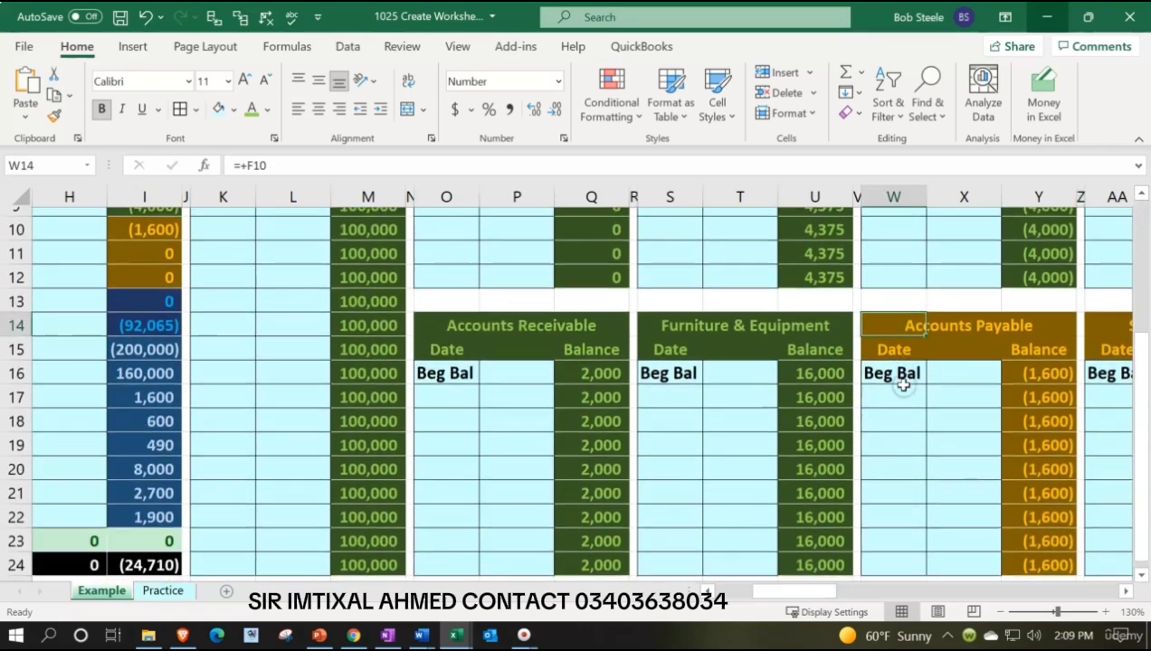
{"action": "scroll", "coordinate": [903, 384], "scroll_direction": "down", "scroll_amount": 1}
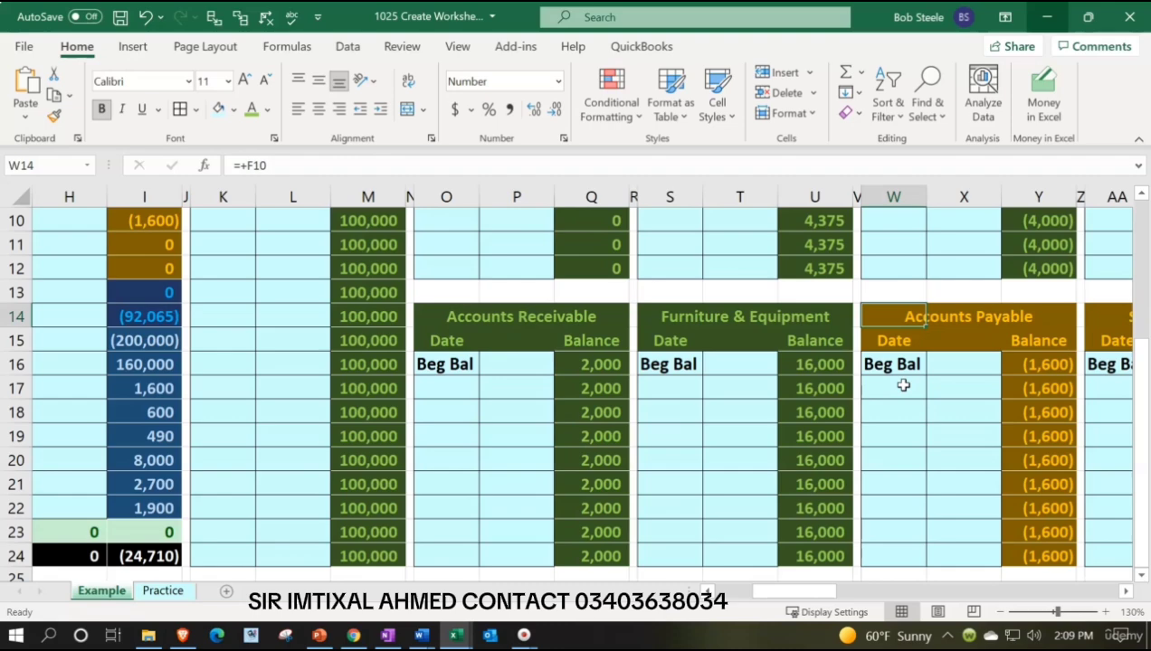
{"action": "scroll", "coordinate": [903, 384], "scroll_direction": "up", "scroll_amount": 3}
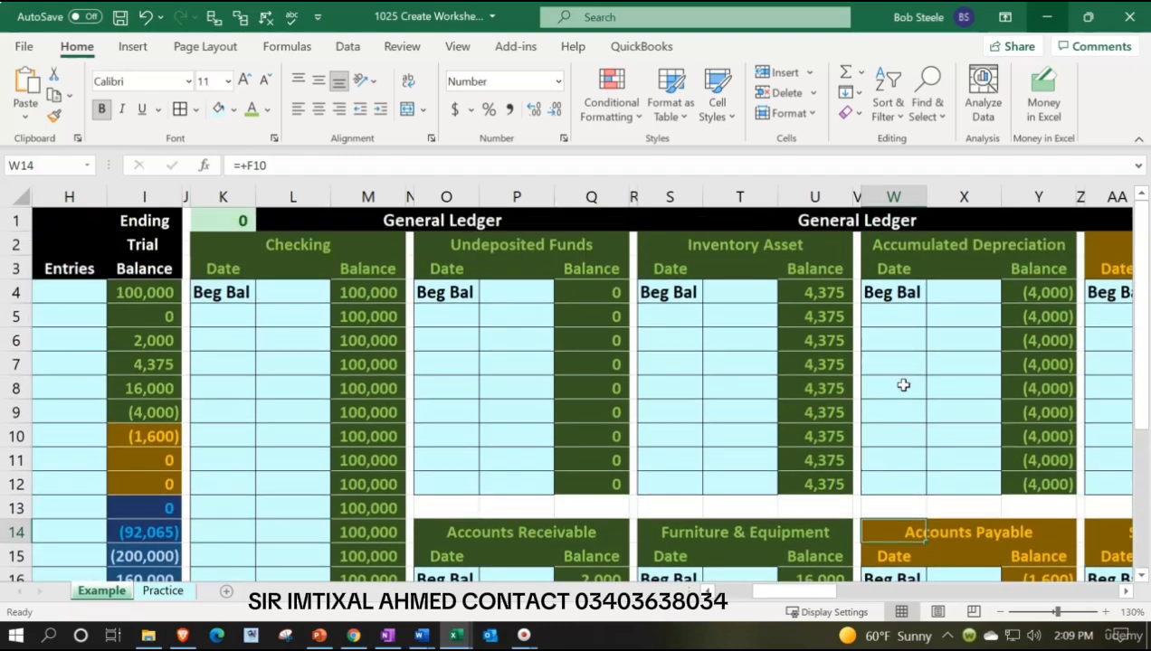
Open the Practice sheet and review its General Ledger blocks, including the Checking beginning balance formula in M4.
{"action": "left_click", "coordinate": [163, 591]}
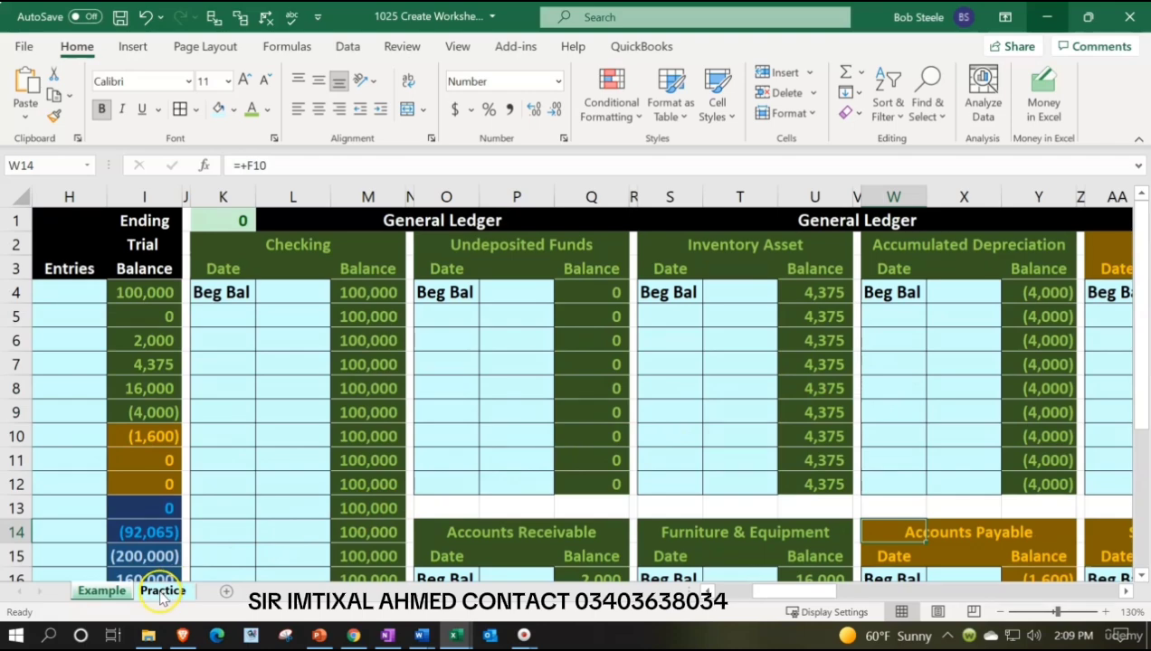
{"action": "left_click", "coordinate": [717, 349]}
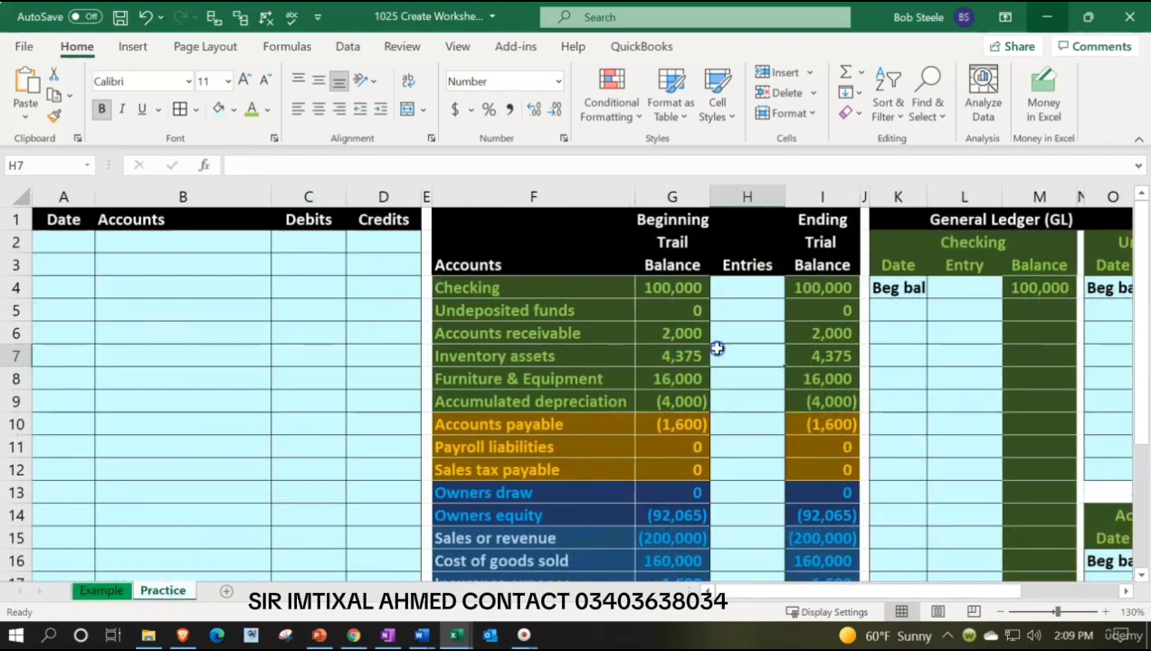
{"action": "key", "text": "Right"}
{"action": "key", "text": "Right"}
{"action": "key", "text": "Right"}
{"action": "key", "text": "Right"}
{"action": "key", "text": "Right"}
{"action": "key", "text": "Right"}
{"action": "key", "text": "Right"}
{"action": "key", "text": "Right"}
{"action": "key", "text": "Right"}
{"action": "key", "text": "Right"}
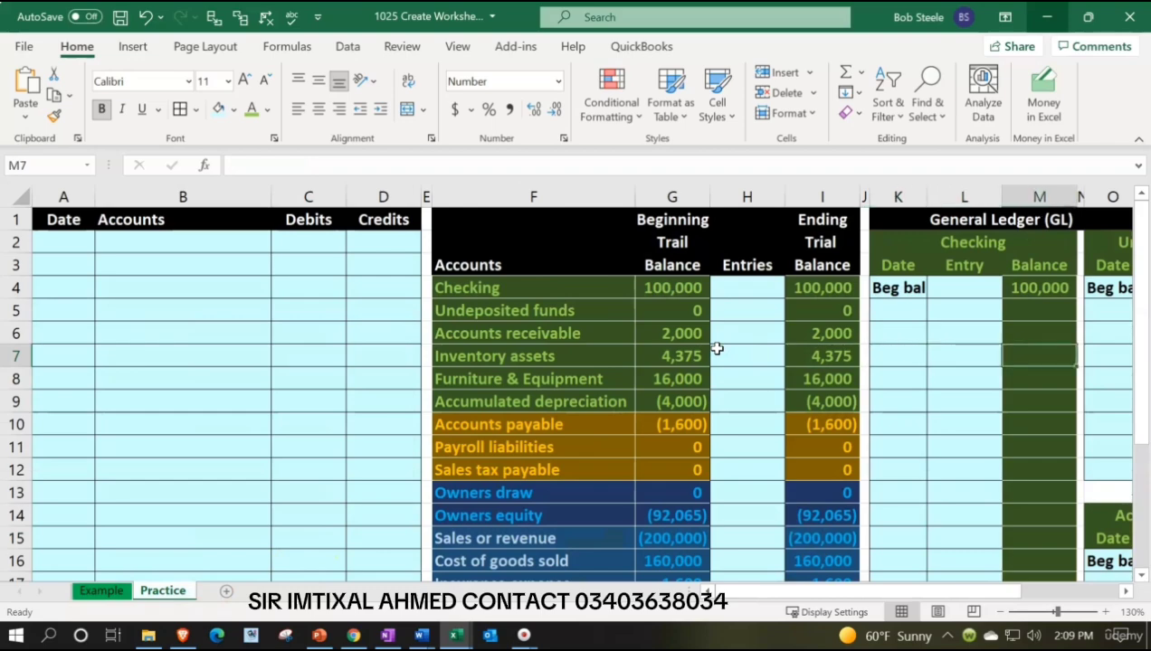
{"action": "key", "text": "Right"}
{"action": "key", "text": "Right"}
{"action": "key", "text": "Right"}
{"action": "key", "text": "Right"}
{"action": "key", "text": "Right"}
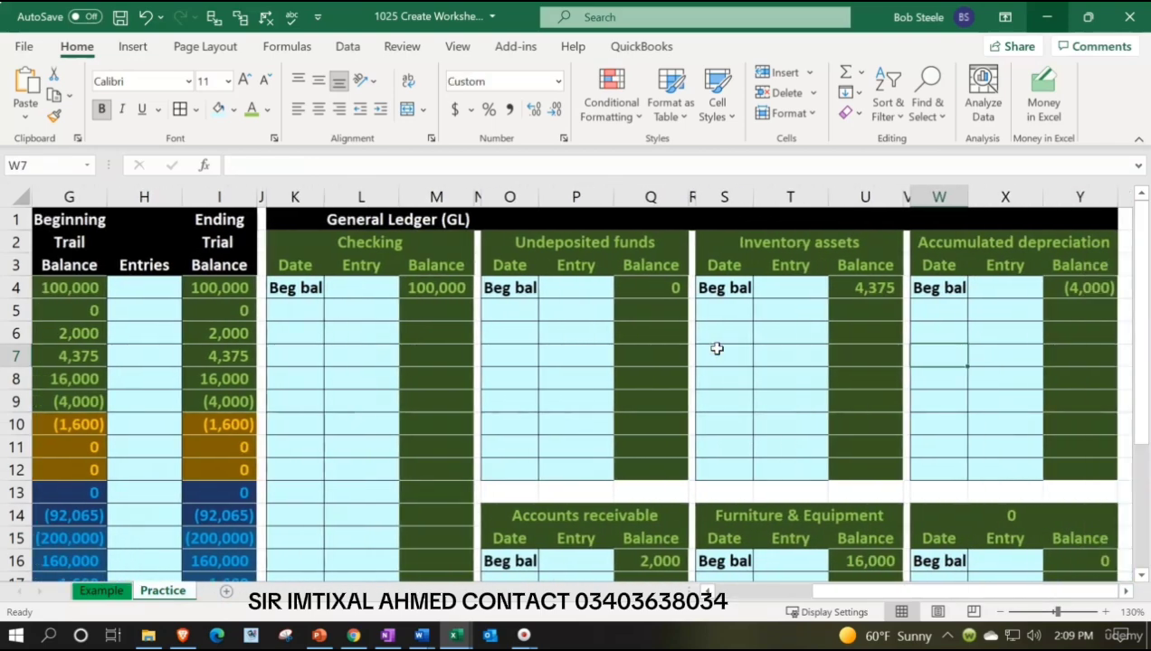
{"action": "left_click", "coordinate": [454, 287]}
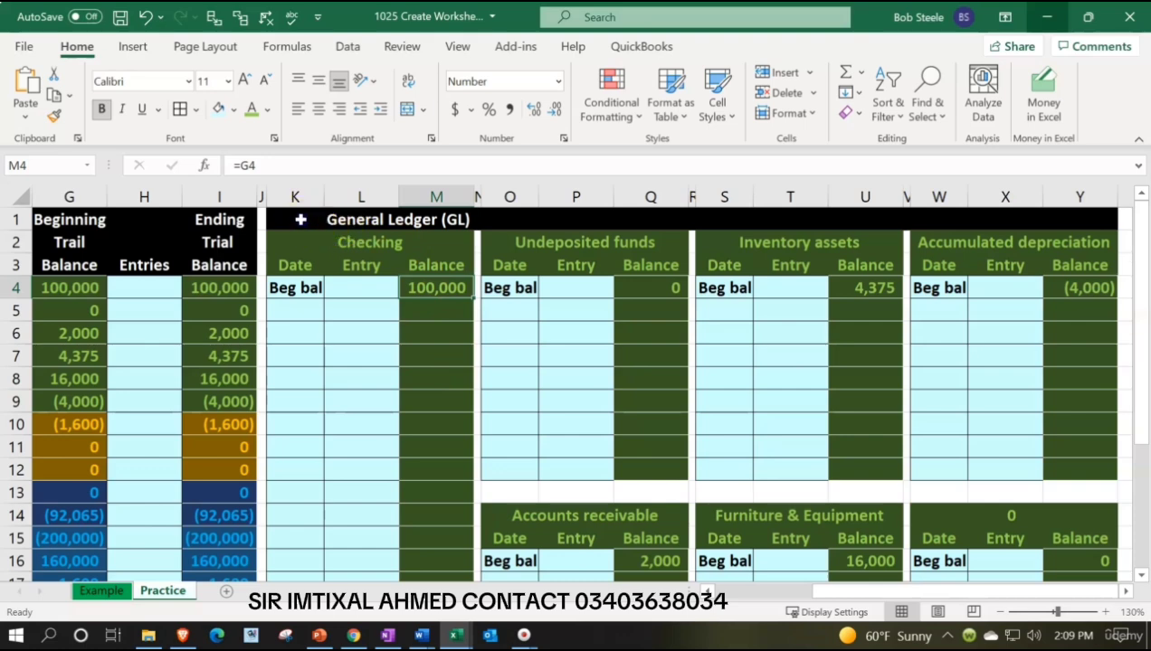
{"action": "left_click", "coordinate": [301, 219]}
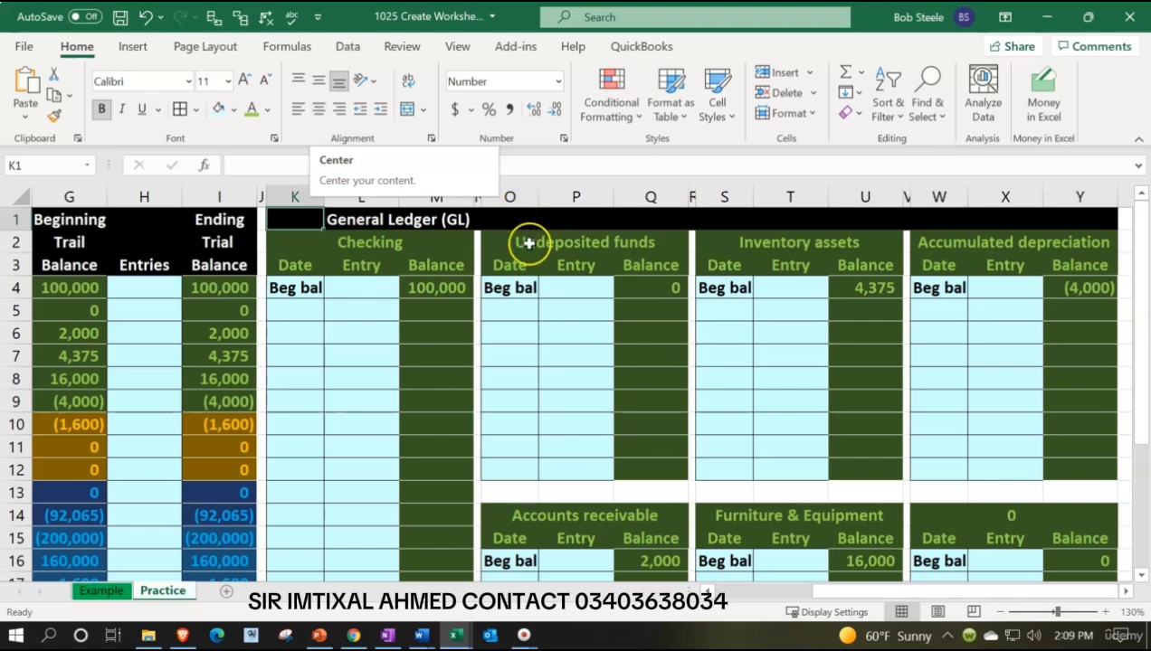
{"action": "left_click", "coordinate": [448, 288]}
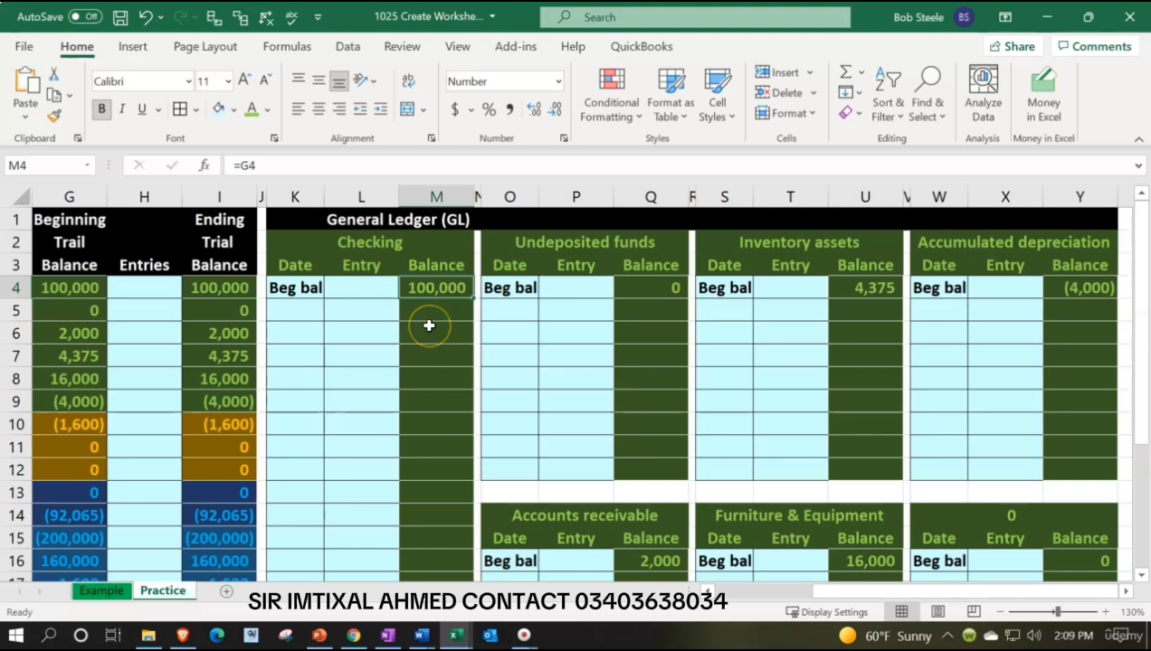
{"action": "left_click", "coordinate": [810, 324]}
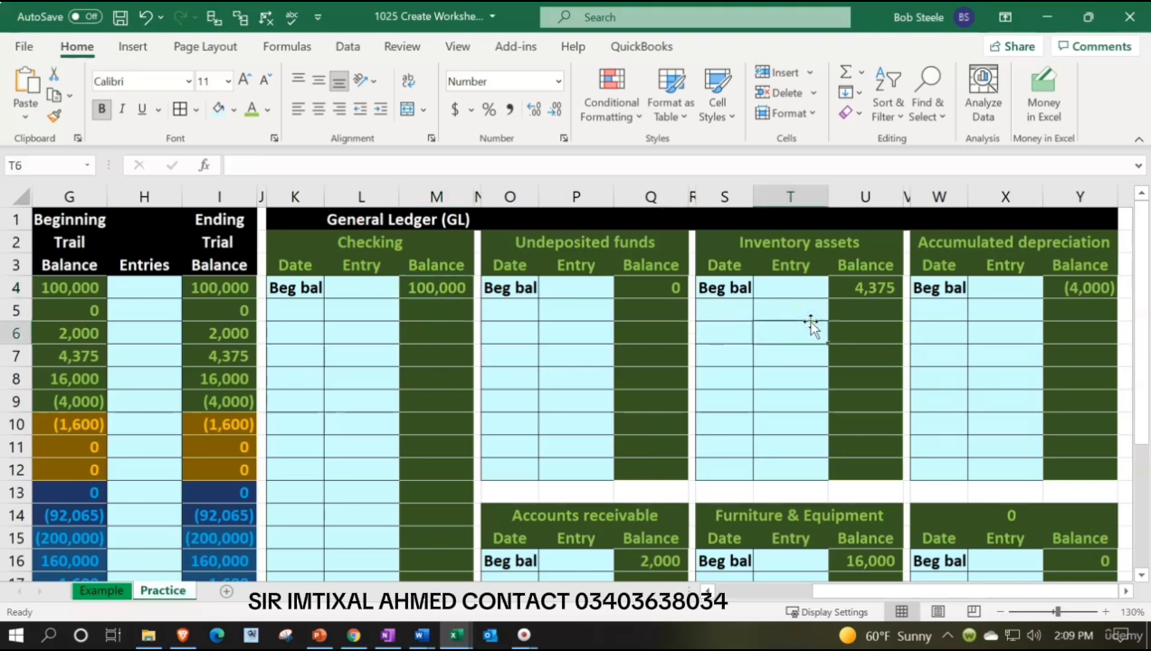
{"action": "key", "text": "Right"}
{"action": "key", "text": "Right"}
{"action": "key", "text": "Right"}
{"action": "key", "text": "Right"}
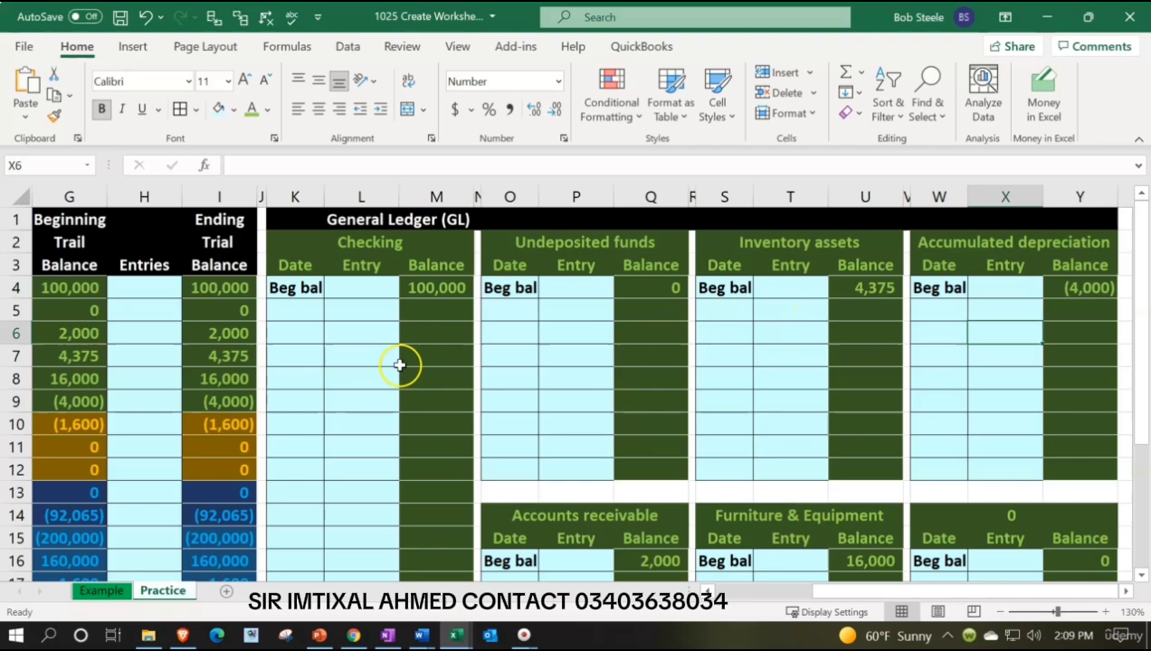
Review the liability and equity accounts in the Practice trial balance and the unlabelled ledger block starting at W14.
{"action": "left_click", "coordinate": [86, 419]}
{"action": "key", "text": "Left"}
{"action": "key", "text": "Left"}
{"action": "key", "text": "Left"}
{"action": "key", "text": "Right"}
{"action": "key", "text": "Right"}
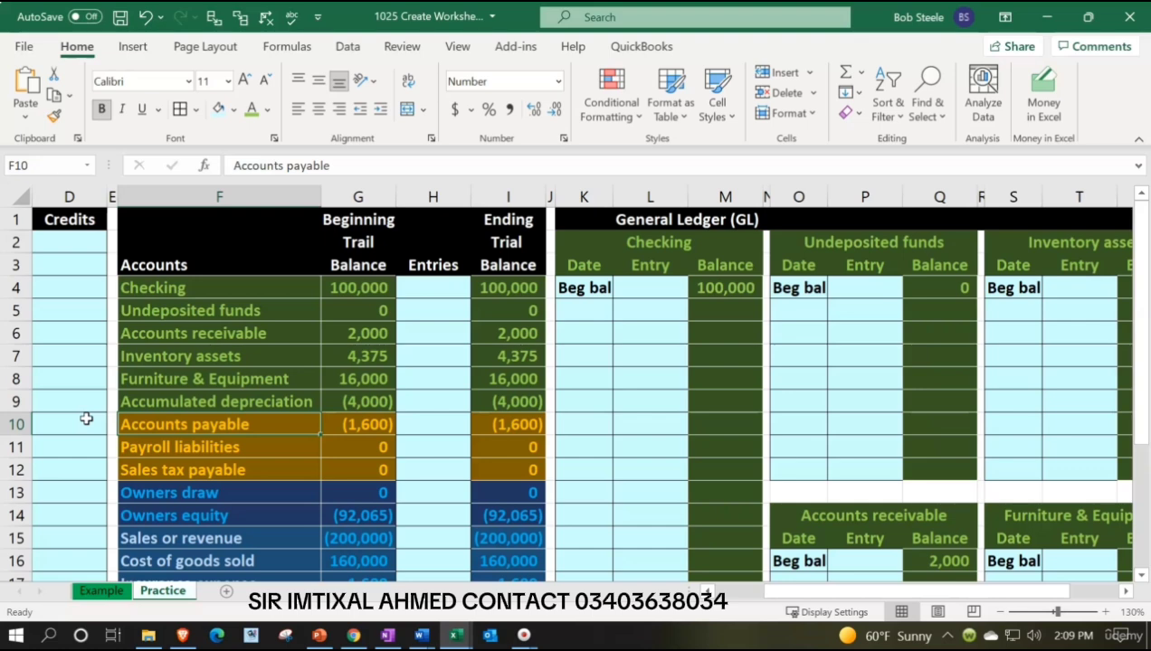
{"action": "key", "text": "Down"}
{"action": "key", "text": "Down"}
{"action": "key", "text": "Down"}
{"action": "key", "text": "Down"}
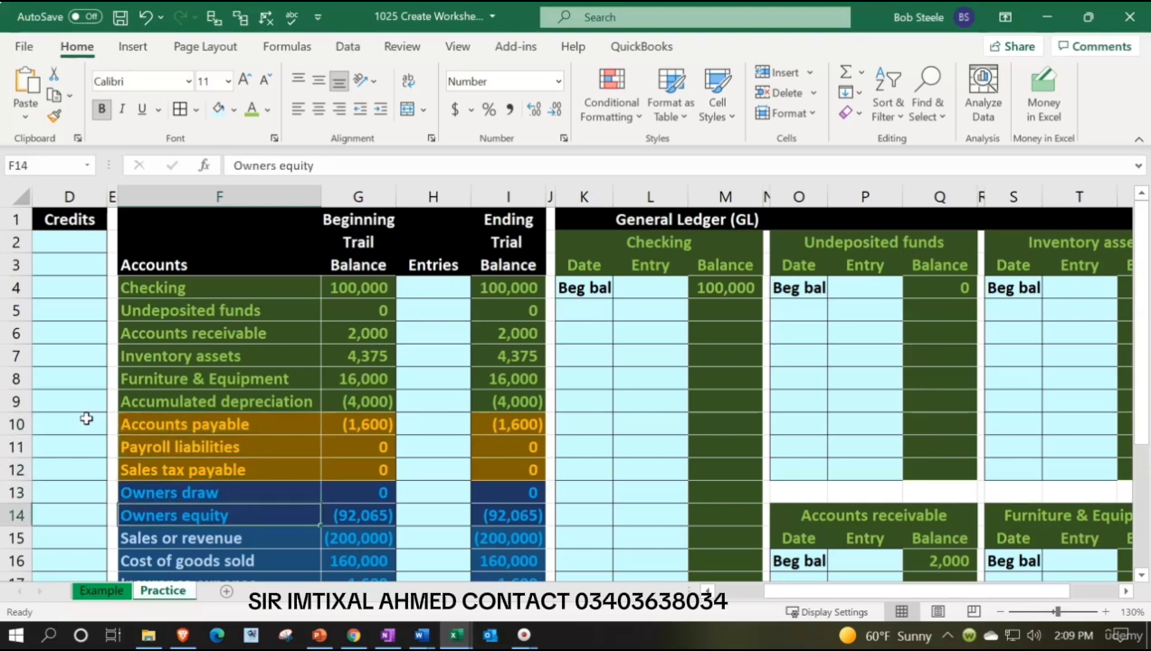
{"action": "key", "text": "Right"}
{"action": "key", "text": "Right"}
{"action": "key", "text": "Right"}
{"action": "key", "text": "Right"}
{"action": "key", "text": "Right"}
{"action": "key", "text": "Right"}
{"action": "key", "text": "Right"}
{"action": "key", "text": "Right"}
{"action": "key", "text": "Right"}
{"action": "key", "text": "Right"}
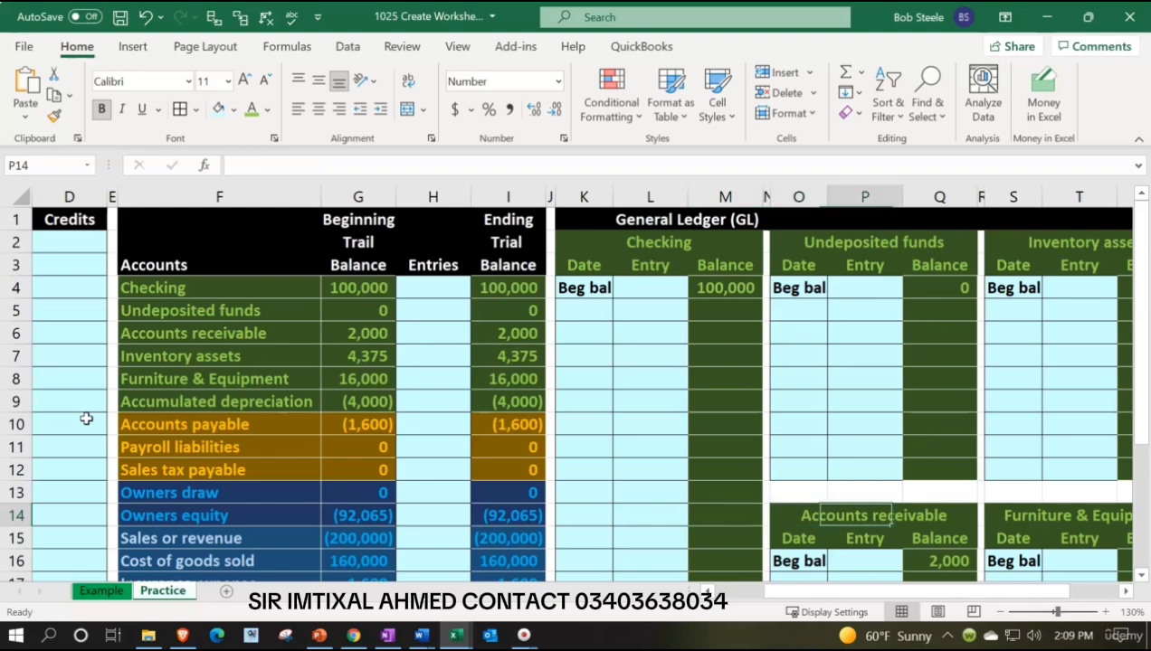
{"action": "key", "text": "Right"}
{"action": "key", "text": "Right"}
{"action": "key", "text": "Right"}
{"action": "key", "text": "Right"}
{"action": "key", "text": "Right"}
{"action": "key", "text": "Right"}
{"action": "key", "text": "Right"}
{"action": "key", "text": "Right"}
{"action": "key", "text": "Right"}
{"action": "key", "text": "Right"}
{"action": "key", "text": "Right"}
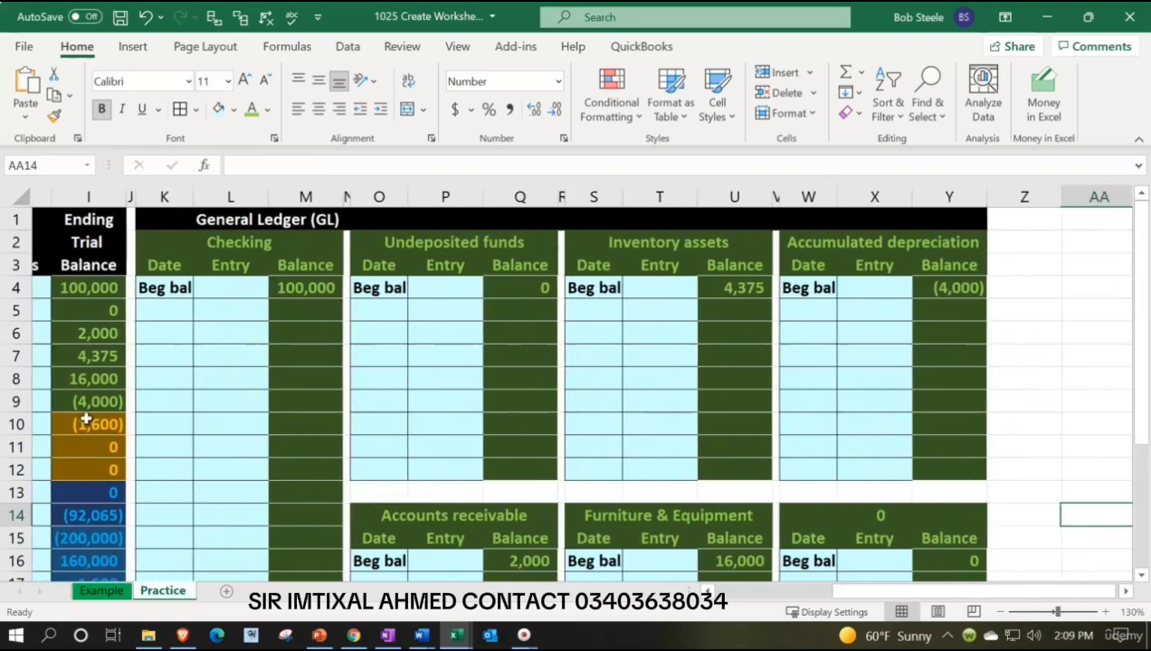
{"action": "key", "text": "Right"}
{"action": "scroll", "coordinate": [834, 312], "scroll_direction": "down", "scroll_amount": 2}
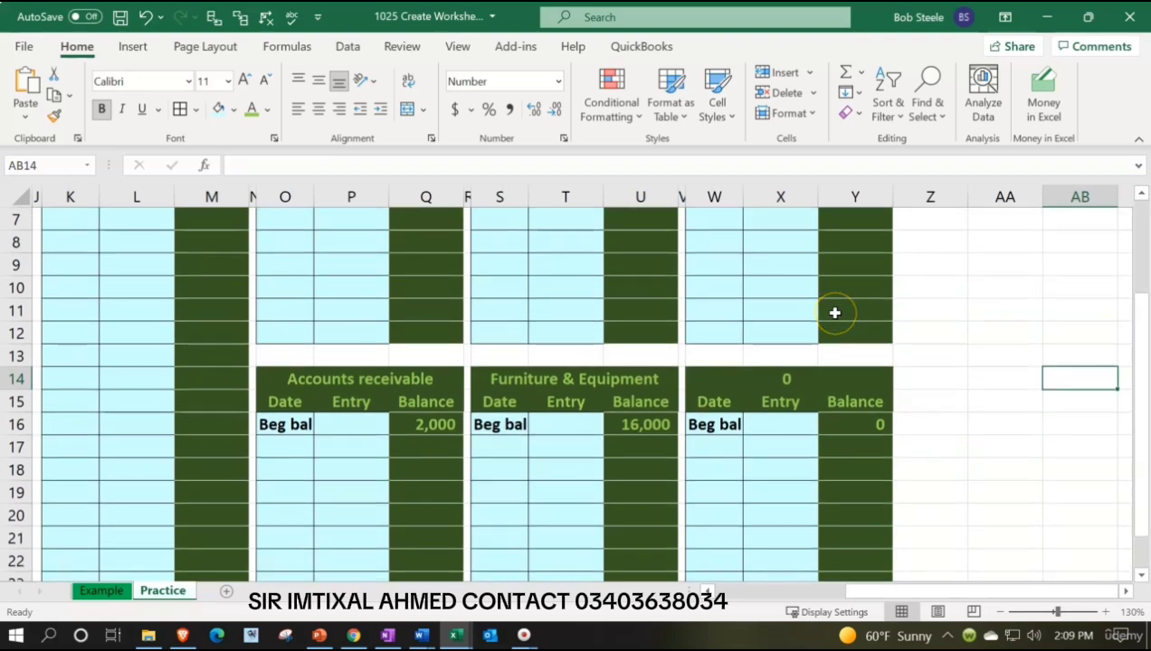
{"action": "scroll", "coordinate": [834, 312], "scroll_direction": "down", "scroll_amount": 1}
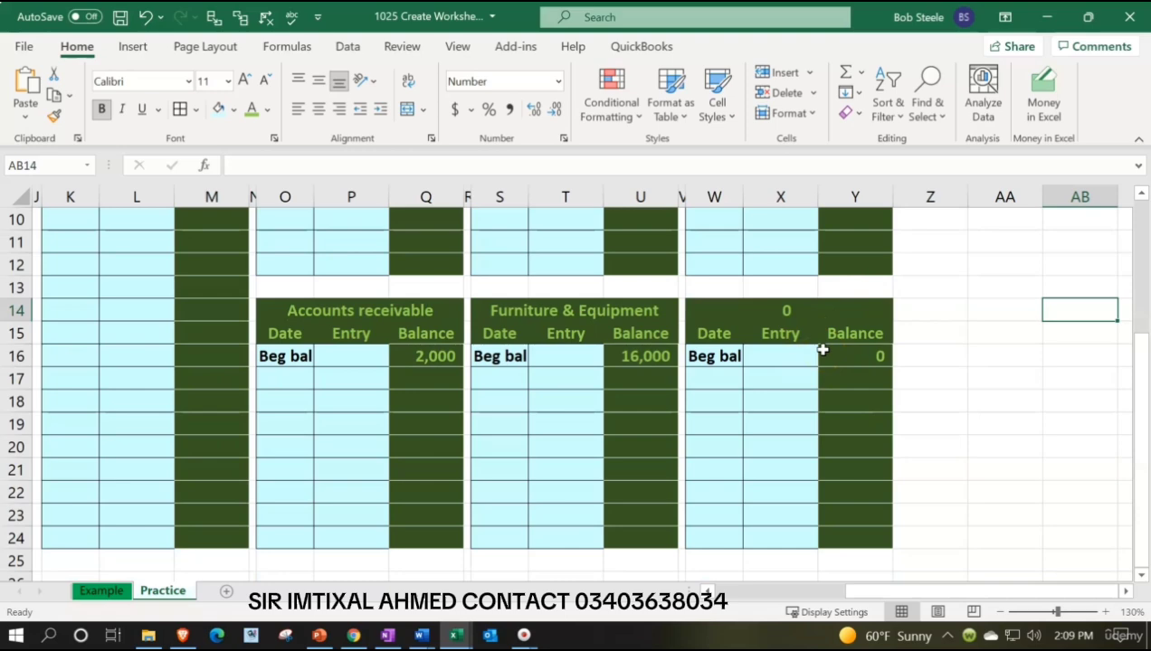
Format the ledger block header in W14:Y15 with a dark gold fill and orange font colour.
{"action": "left_click_drag", "start_coordinate": [712, 312], "coordinate": [829, 342]}
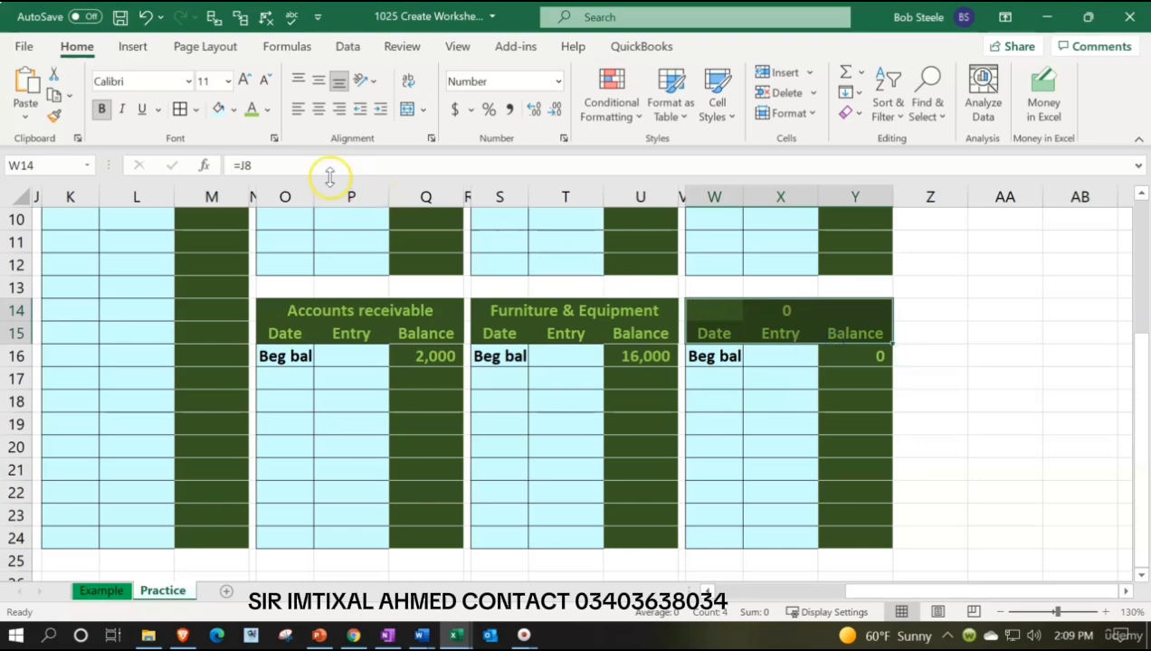
{"action": "left_click", "coordinate": [234, 110]}
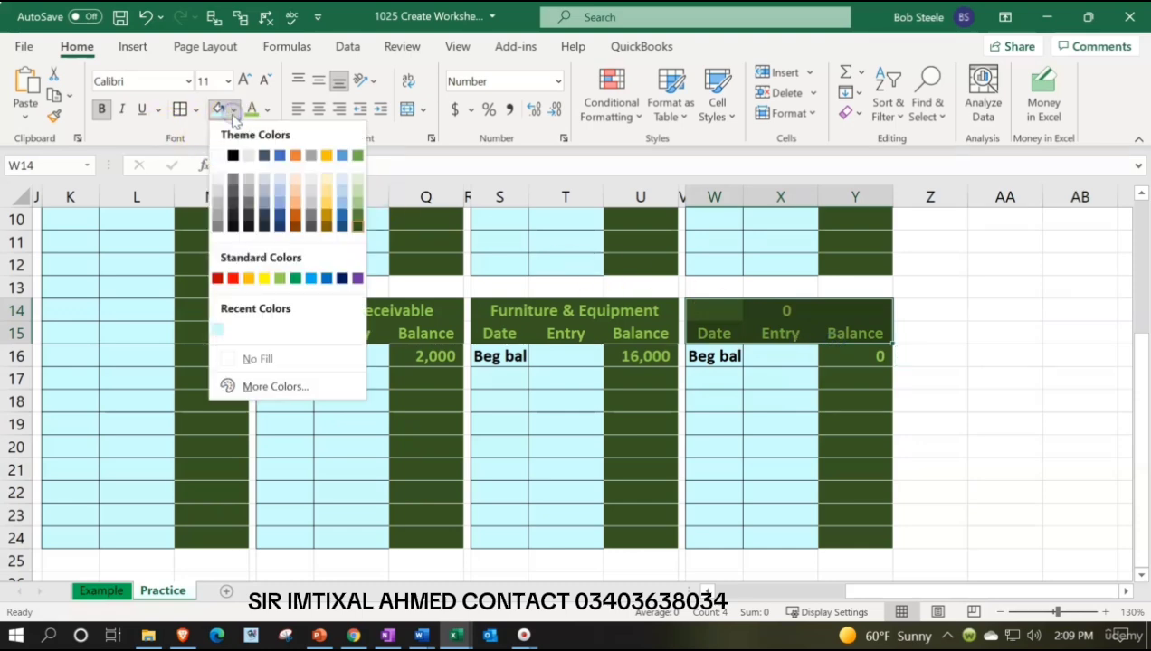
{"action": "left_click", "coordinate": [326, 225]}
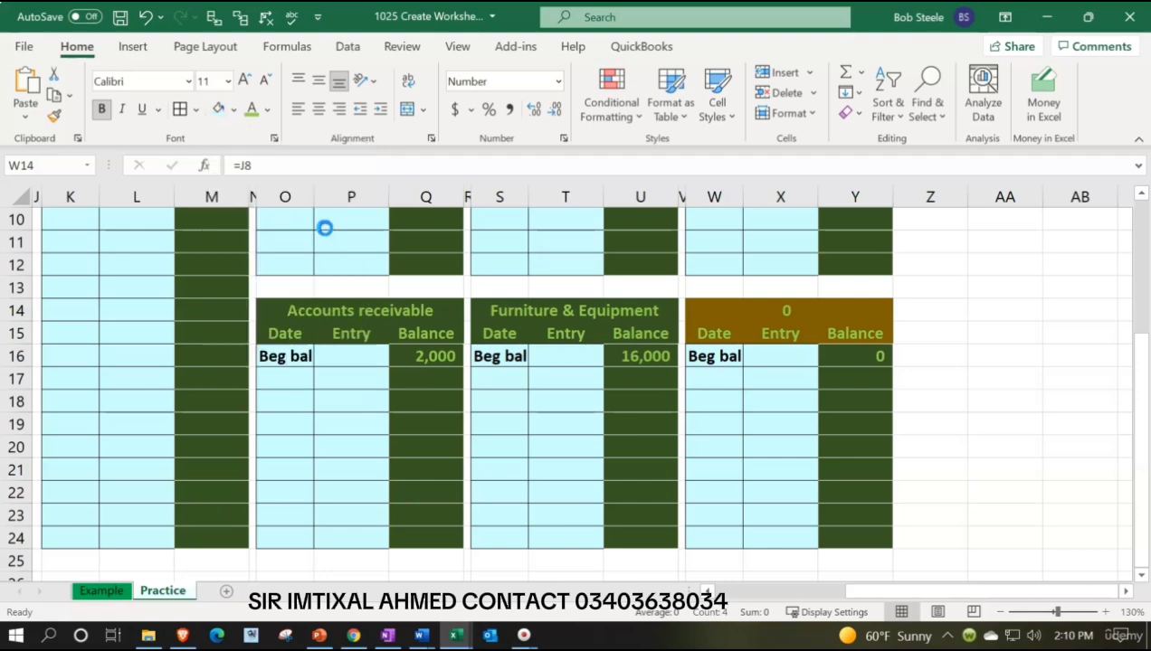
{"action": "left_click", "coordinate": [270, 110]}
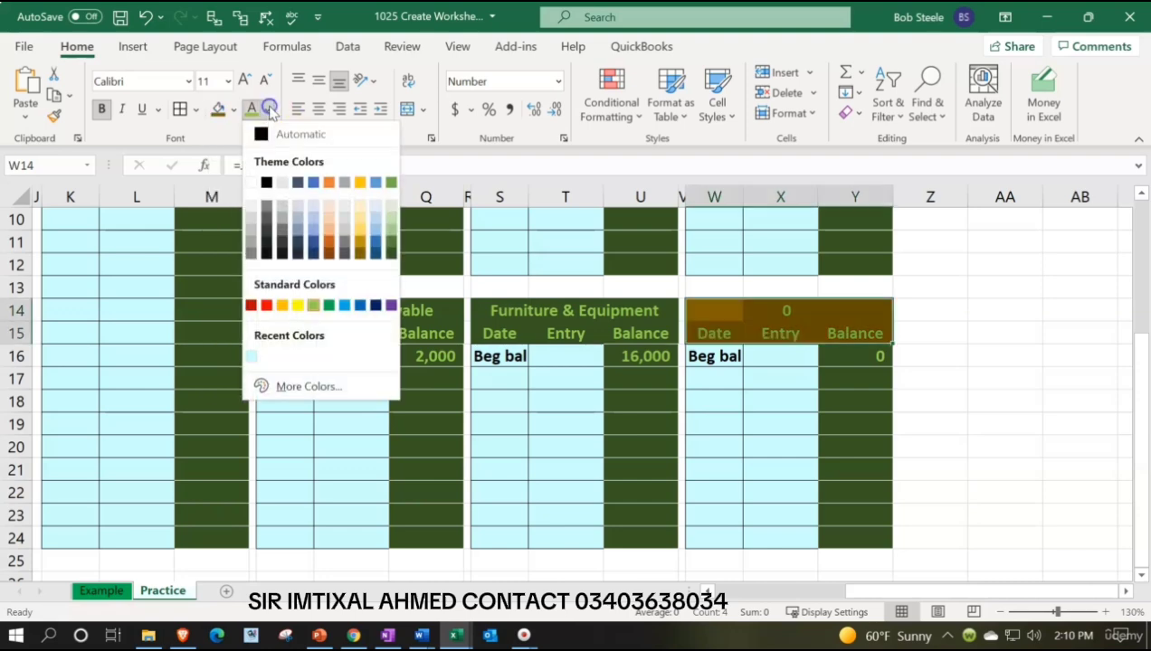
{"action": "left_click", "coordinate": [283, 305]}
Give the balance cells Y16:Y24 the same dark gold fill and orange font as the block's header.
{"action": "left_click_drag", "start_coordinate": [837, 359], "coordinate": [827, 532]}
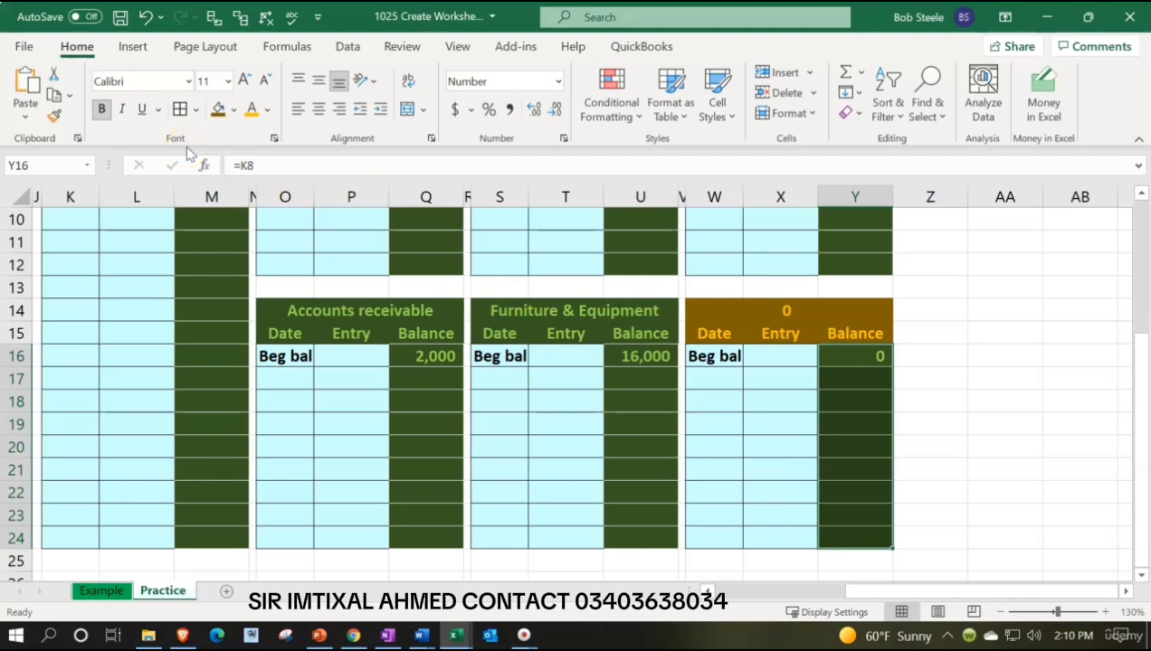
{"action": "left_click", "coordinate": [217, 109]}
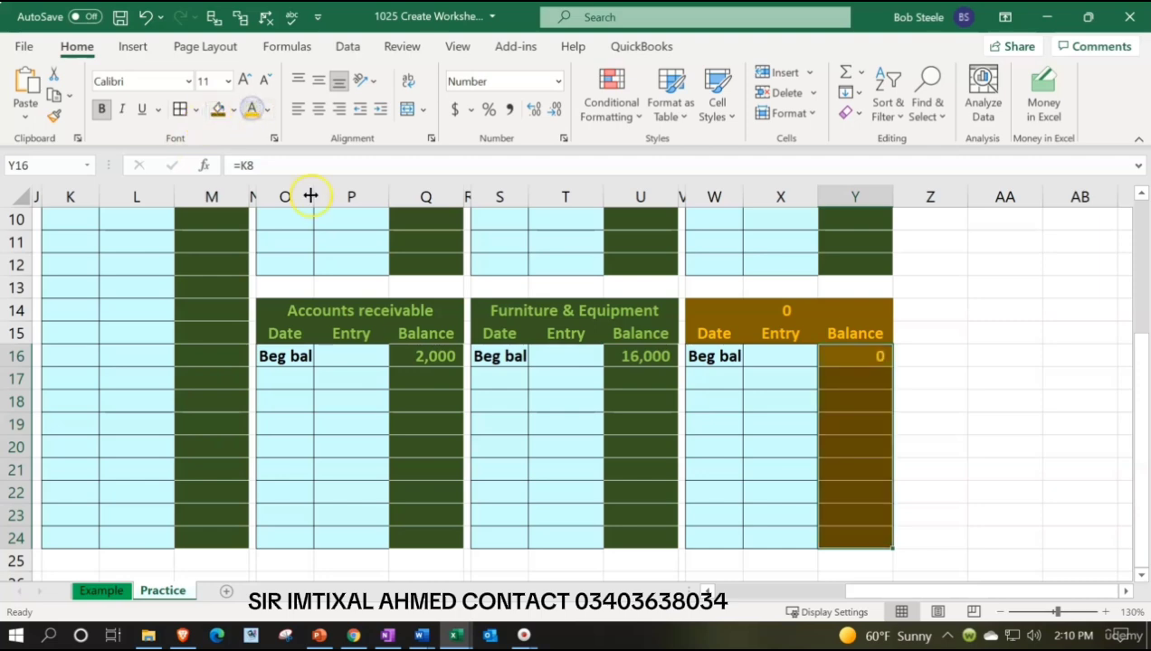
Link the ledger block title in W14 to the Accounts payable name in the trial balance with =F10.
{"action": "scroll", "coordinate": [729, 462], "scroll_direction": "up", "scroll_amount": 1}
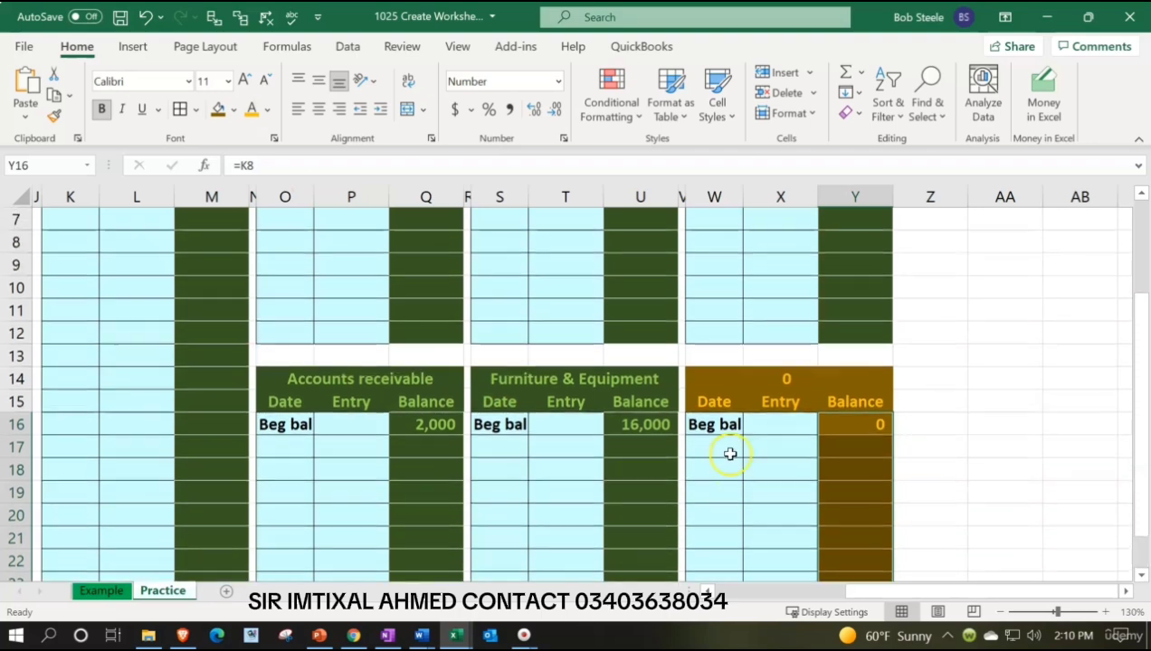
{"action": "left_click", "coordinate": [713, 375]}
{"action": "type", "text": "="}
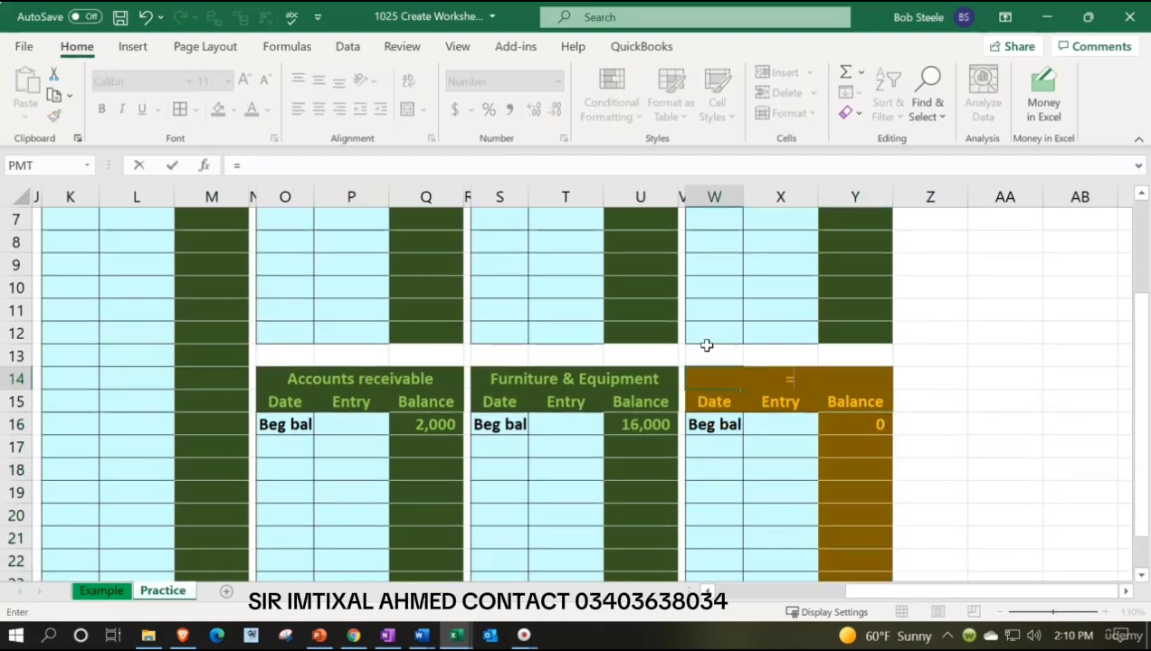
{"action": "key", "text": "Left"}
{"action": "key", "text": "Left"}
{"action": "key", "text": "Left"}
{"action": "key", "text": "Left"}
{"action": "key", "text": "Left"}
{"action": "key", "text": "Left"}
{"action": "key", "text": "Left"}
{"action": "key", "text": "Left"}
{"action": "key", "text": "Left"}
{"action": "key", "text": "Left"}
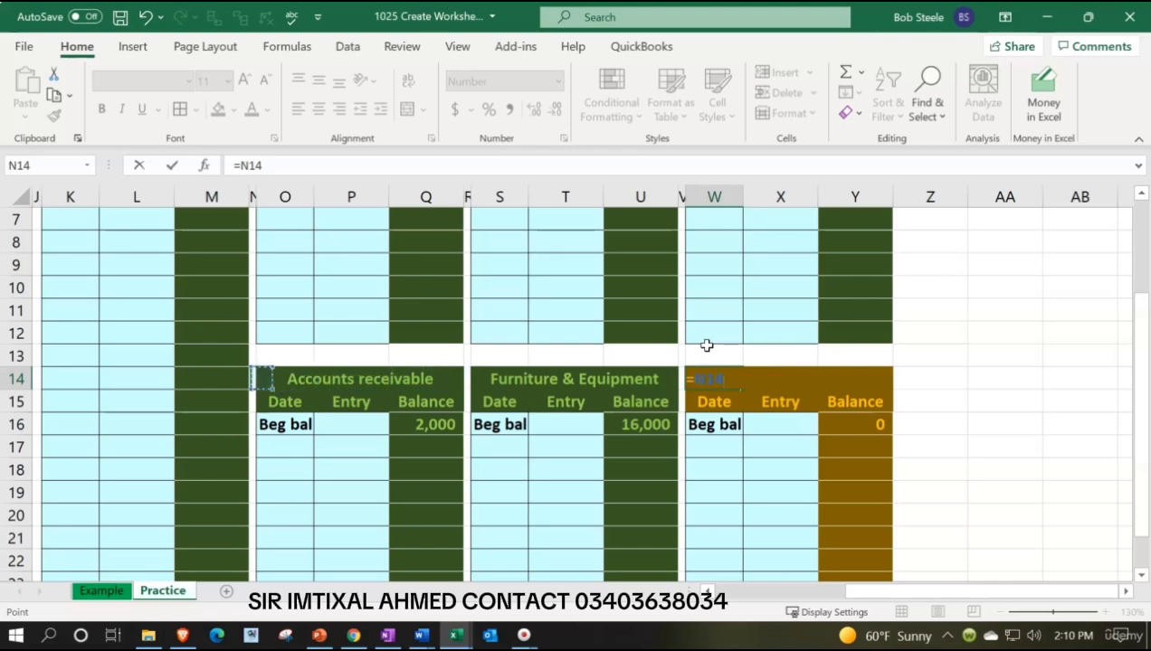
{"action": "key", "text": "Left"}
{"action": "key", "text": "Left"}
{"action": "key", "text": "Left"}
{"action": "key", "text": "Left"}
{"action": "key", "text": "Up"}
{"action": "key", "text": "Up"}
{"action": "key", "text": "Up"}
{"action": "key", "text": "Up"}
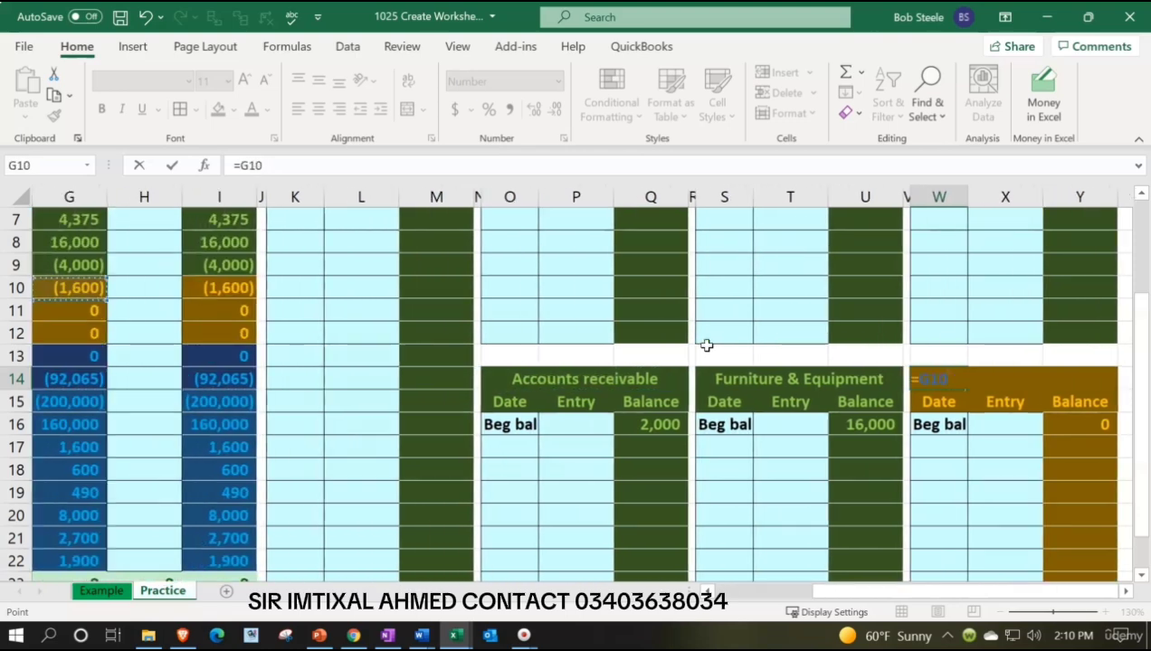
{"action": "key", "text": "Left"}
{"action": "key", "text": "Left"}
{"action": "key", "text": "Right"}
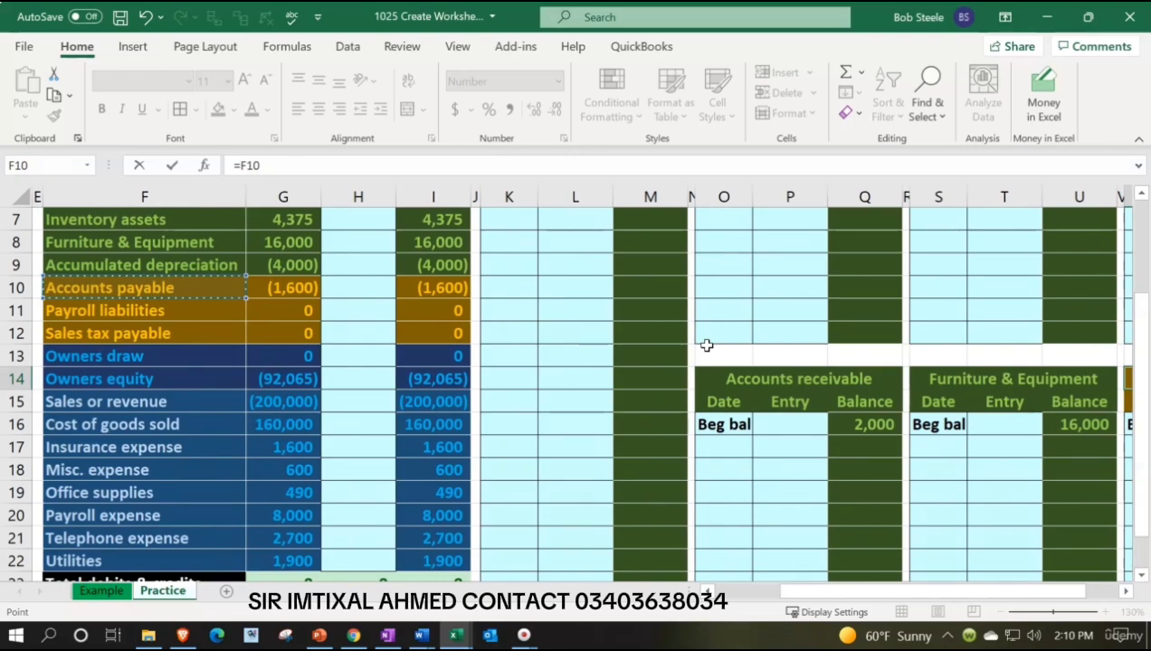
{"action": "key", "text": "Return"}
Link the Accounts payable beginning balance in Y16 to the beginning trial balance with =G10.
{"action": "key", "text": "Right"}
{"action": "key", "text": "Right"}
{"action": "key", "text": "Down"}
{"action": "scroll", "coordinate": [706, 345], "scroll_direction": "right", "scroll_amount": 2}
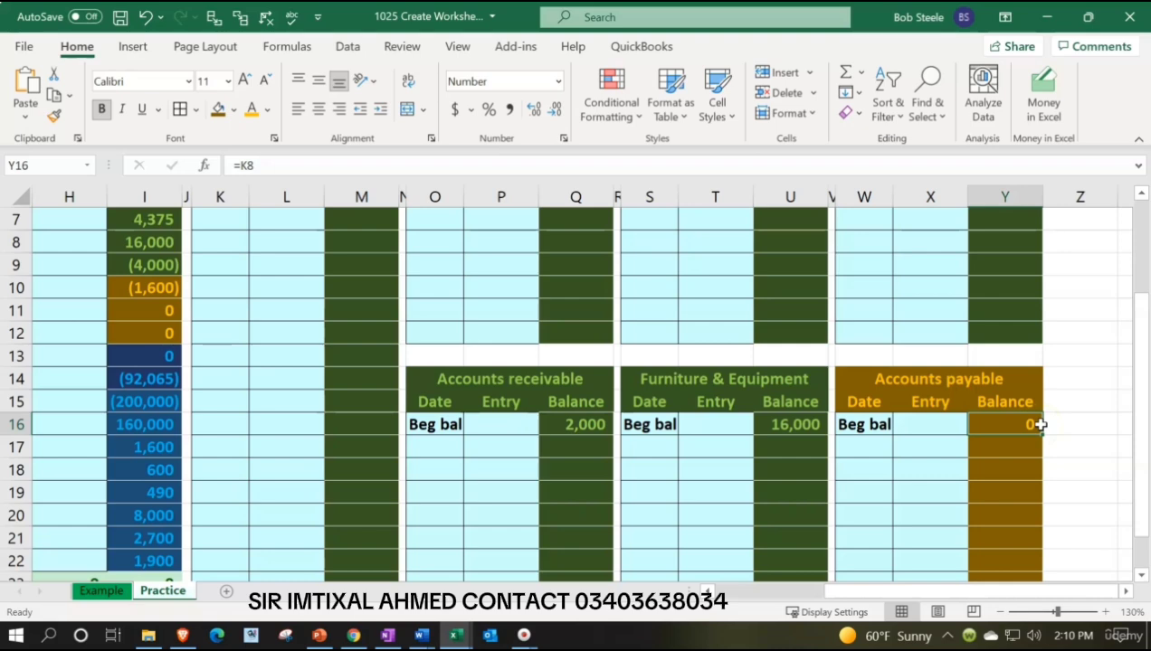
{"action": "type", "text": "="}
{"action": "key", "text": "Left"}
{"action": "key", "text": "Left"}
{"action": "key", "text": "Left"}
{"action": "key", "text": "Left"}
{"action": "key", "text": "Left"}
{"action": "key", "text": "Left"}
{"action": "key", "text": "Left"}
{"action": "key", "text": "Left"}
{"action": "key", "text": "Left"}
{"action": "key", "text": "Left"}
{"action": "key", "text": "Left"}
{"action": "key", "text": "Left"}
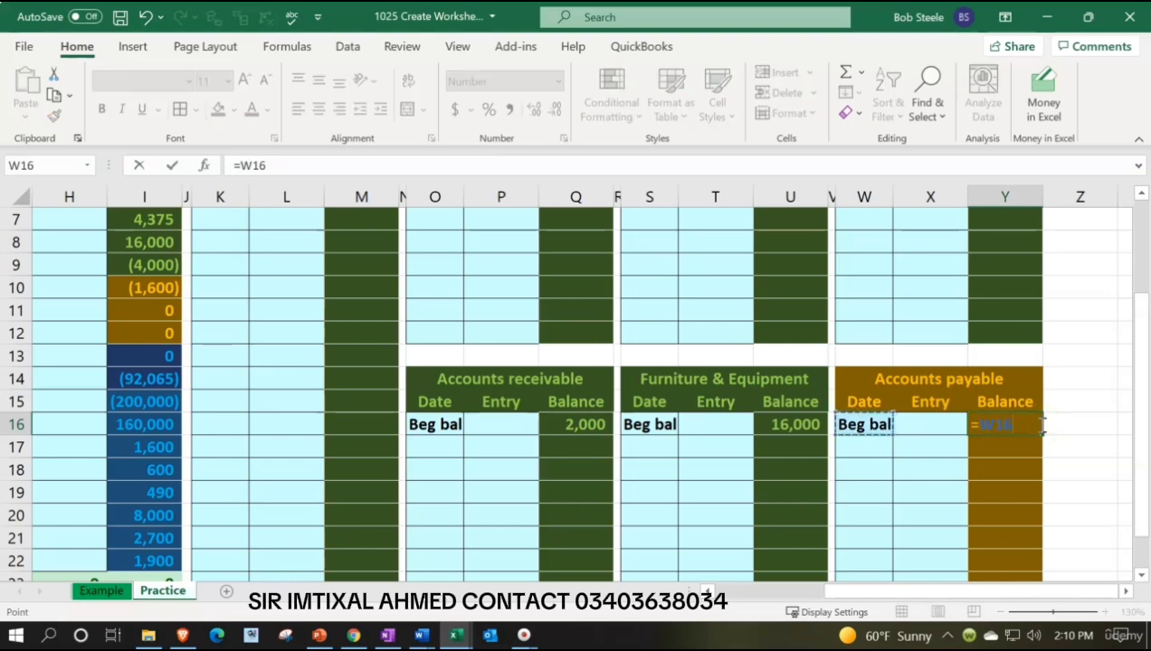
{"action": "key", "text": "Left"}
{"action": "key", "text": "Left"}
{"action": "key", "text": "Left"}
{"action": "key", "text": "Left"}
{"action": "key", "text": "Left"}
{"action": "key", "text": "Left"}
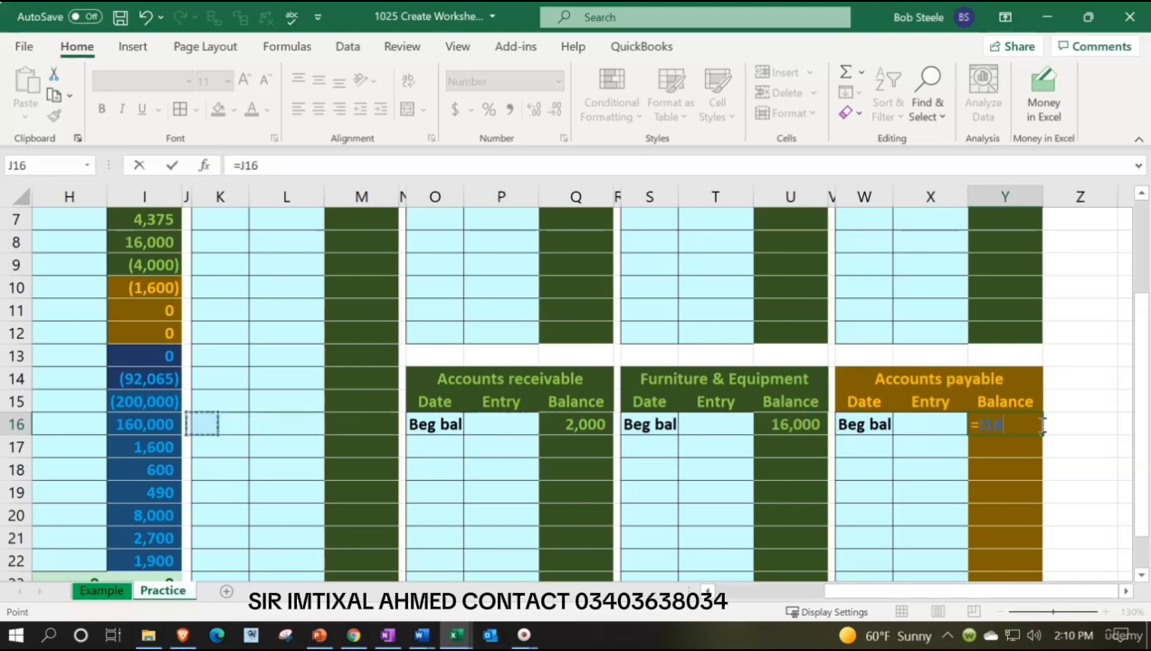
{"action": "key", "text": "Up"}
{"action": "key", "text": "Up"}
{"action": "key", "text": "Up"}
{"action": "key", "text": "Up"}
{"action": "key", "text": "Up"}
{"action": "key", "text": "Up"}
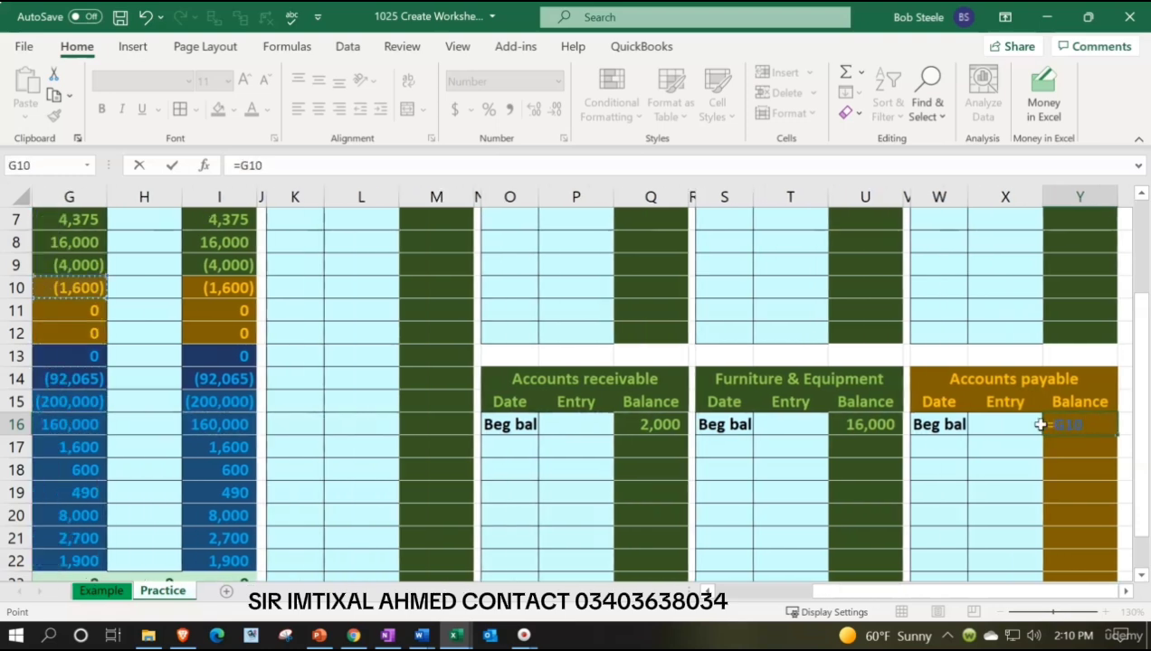
{"action": "key", "text": "Left"}
{"action": "key", "text": "Right"}
{"action": "key", "text": "Right"}
{"action": "key", "text": "Left"}
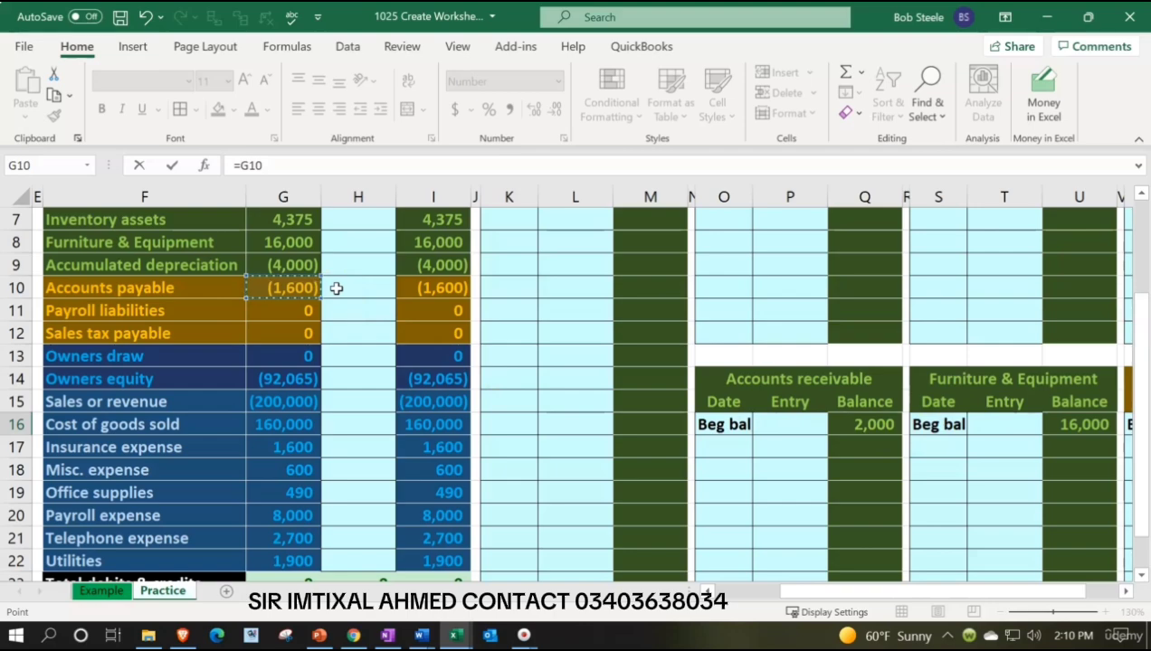
{"action": "key", "text": "Return"}
Copy ledger columns V:Y and paste them starting at Z1 to add another pair of account blocks.
{"action": "key", "text": "Right"}
{"action": "key", "text": "Right"}
{"action": "key", "text": "Right"}
{"action": "key", "text": "Right"}
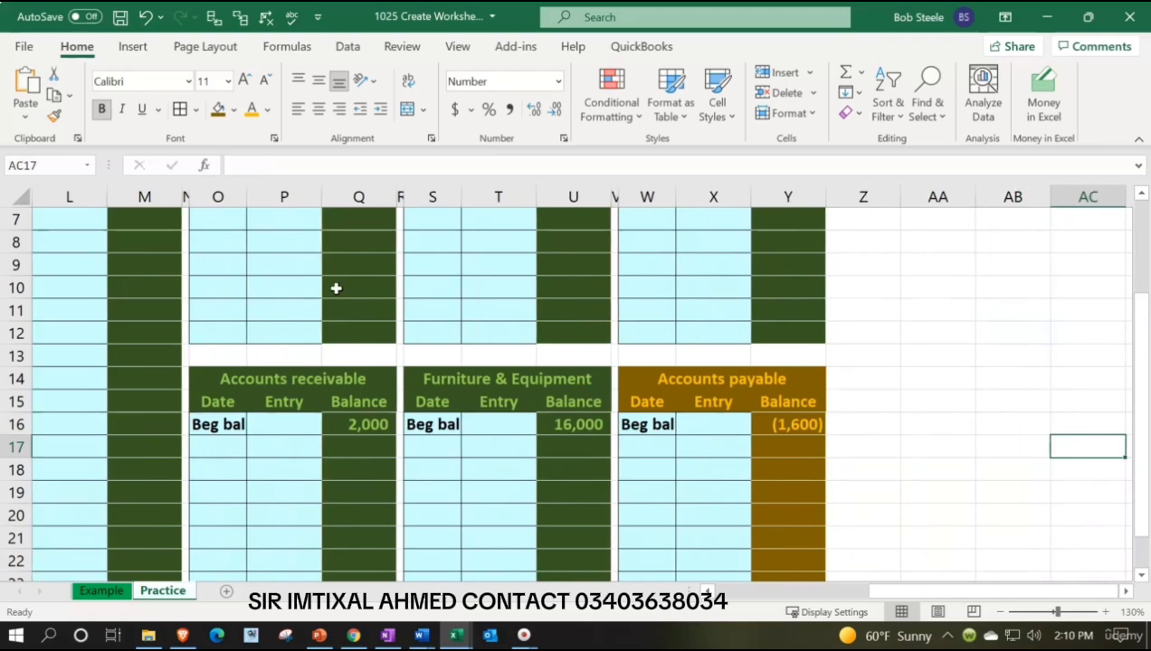
{"action": "scroll", "coordinate": [771, 441], "scroll_direction": "down", "scroll_amount": 2}
{"action": "scroll", "coordinate": [772, 397], "scroll_direction": "up", "scroll_amount": 2}
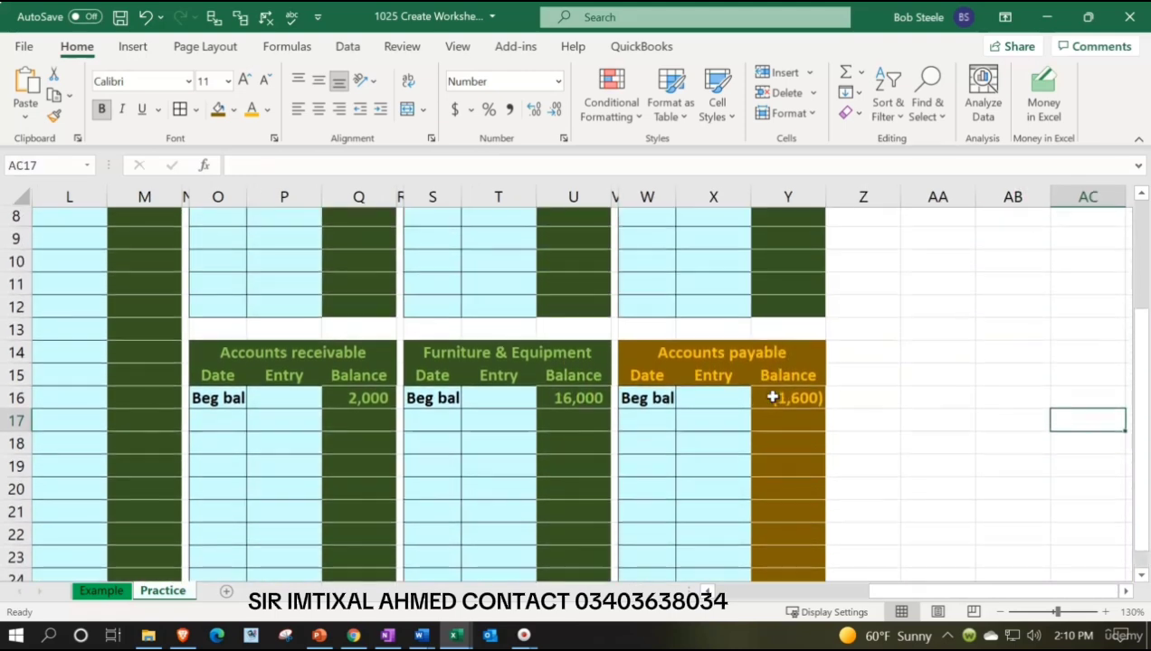
{"action": "scroll", "coordinate": [771, 397], "scroll_direction": "up", "scroll_amount": 2}
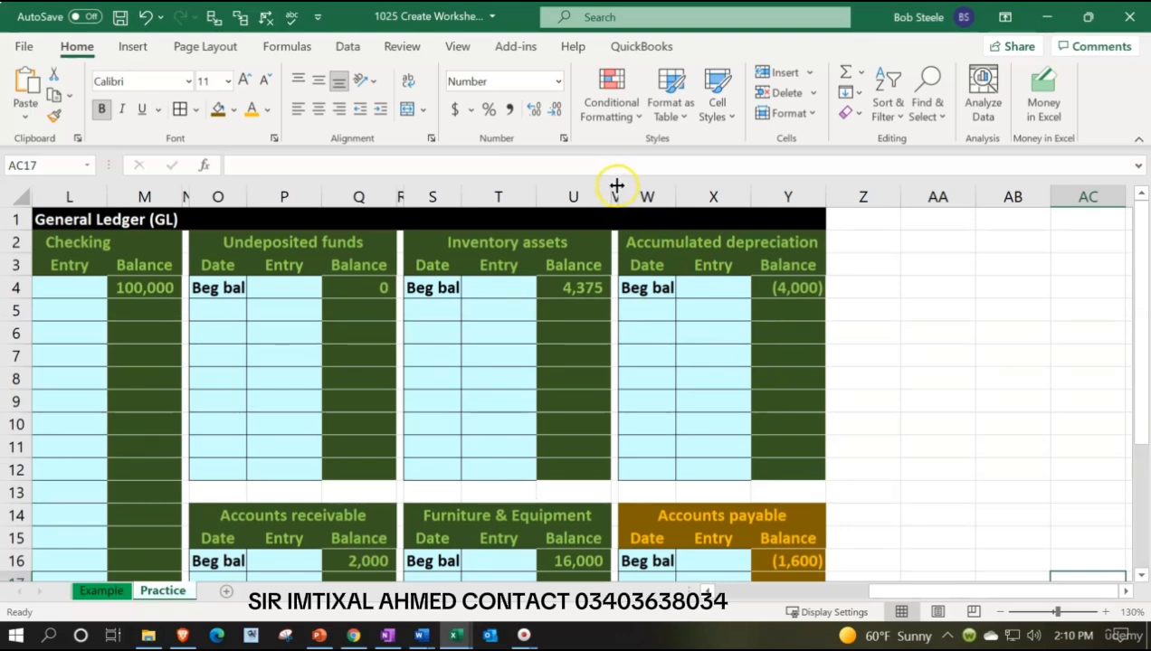
{"action": "left_click_drag", "start_coordinate": [614, 196], "coordinate": [771, 214]}
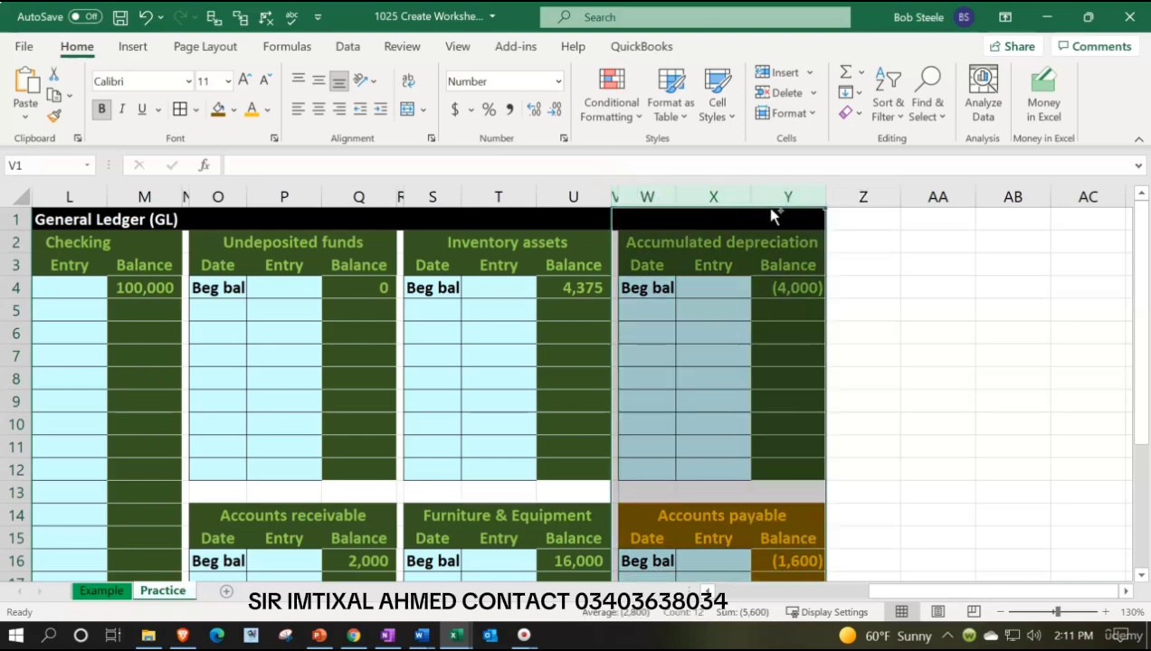
{"action": "key", "text": "ctrl+c"}
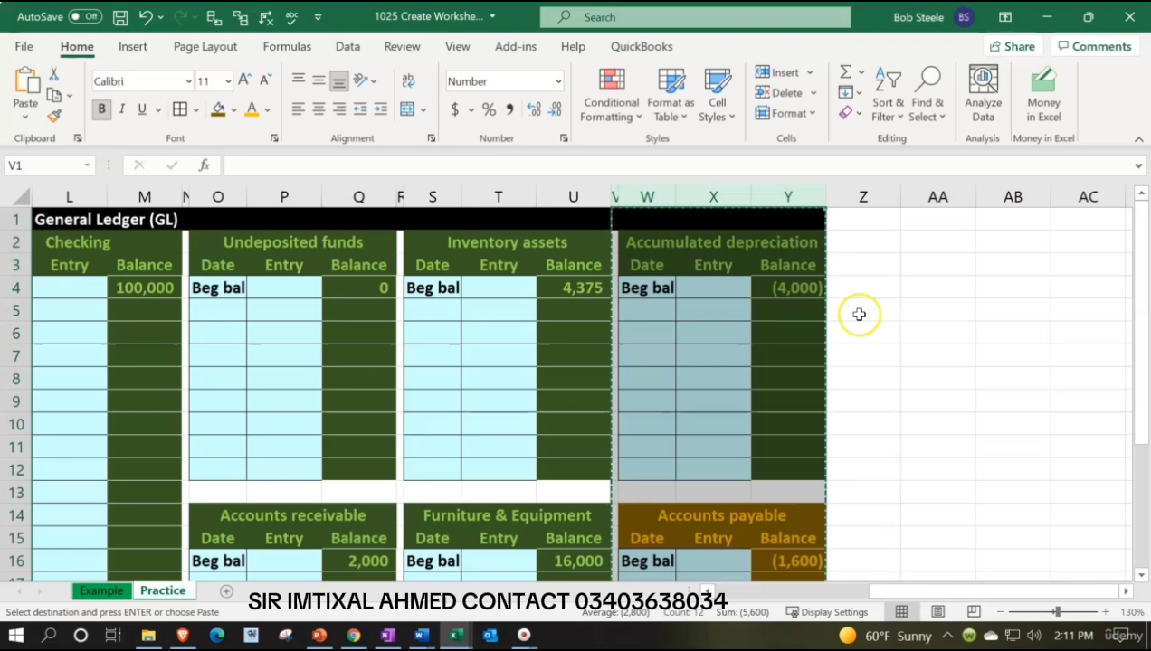
{"action": "left_click", "coordinate": [857, 221]}
{"action": "key", "text": "ctrl+v"}
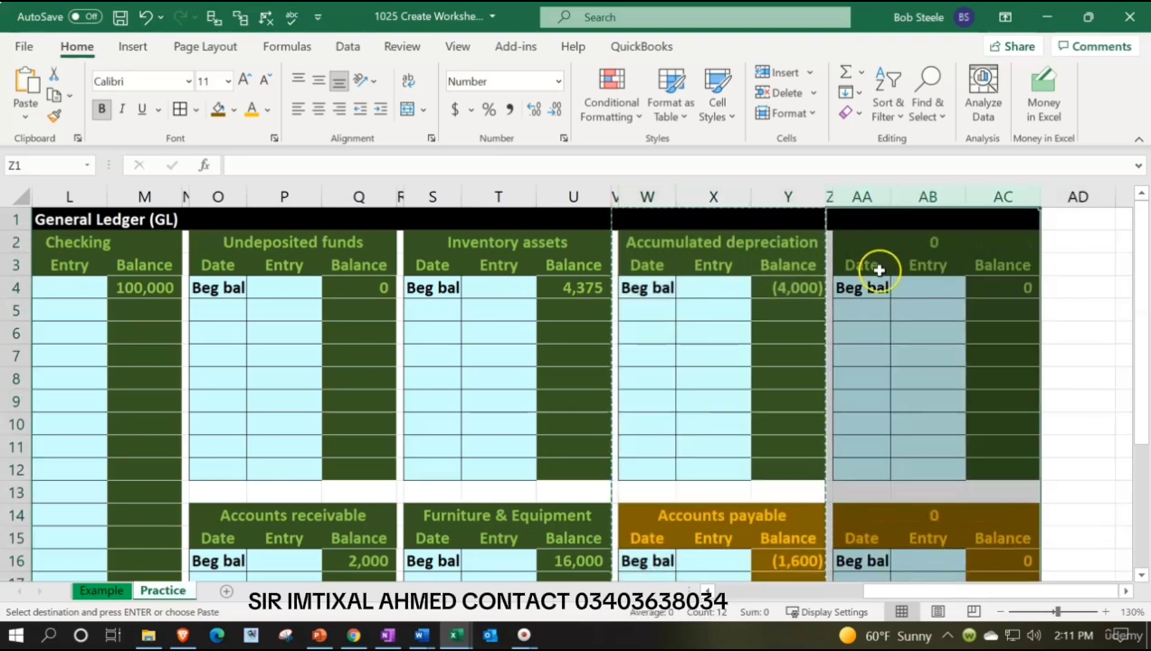
Copy the gold formatting of block AA14:AC24 onto the upper block starting at AA2 with Format Painter.
{"action": "scroll", "coordinate": [885, 321], "scroll_direction": "down", "scroll_amount": 1}
{"action": "scroll", "coordinate": [888, 330], "scroll_direction": "up", "scroll_amount": 1}
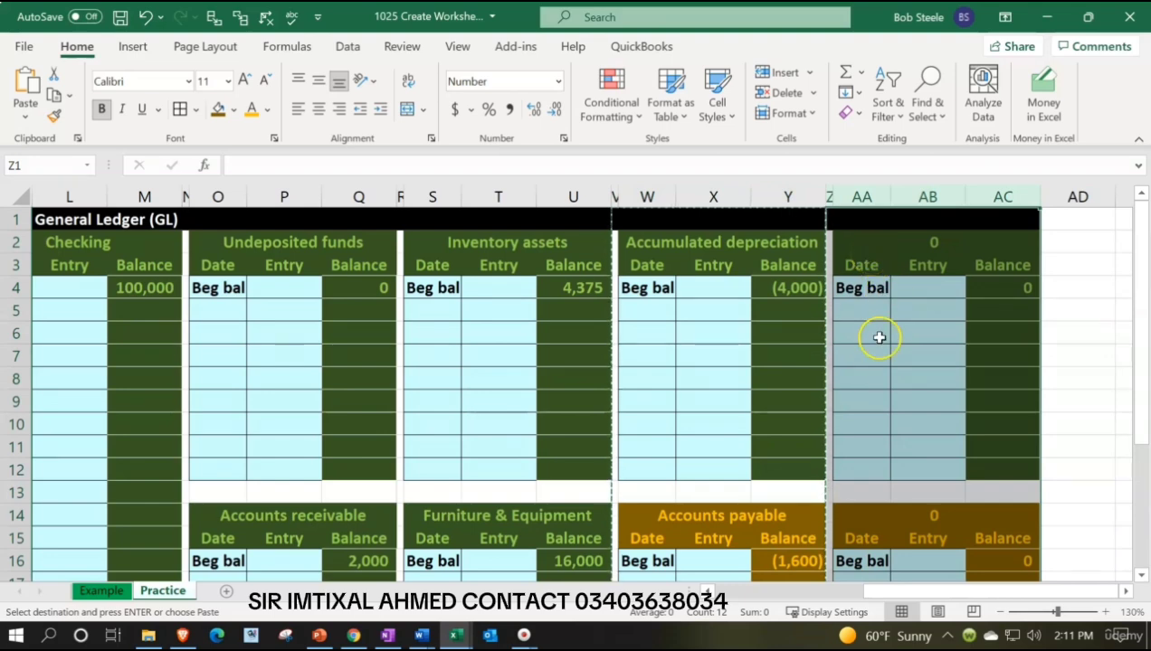
{"action": "scroll", "coordinate": [879, 348], "scroll_direction": "down", "scroll_amount": 2}
{"action": "left_click_drag", "start_coordinate": [868, 384], "coordinate": [982, 539]}
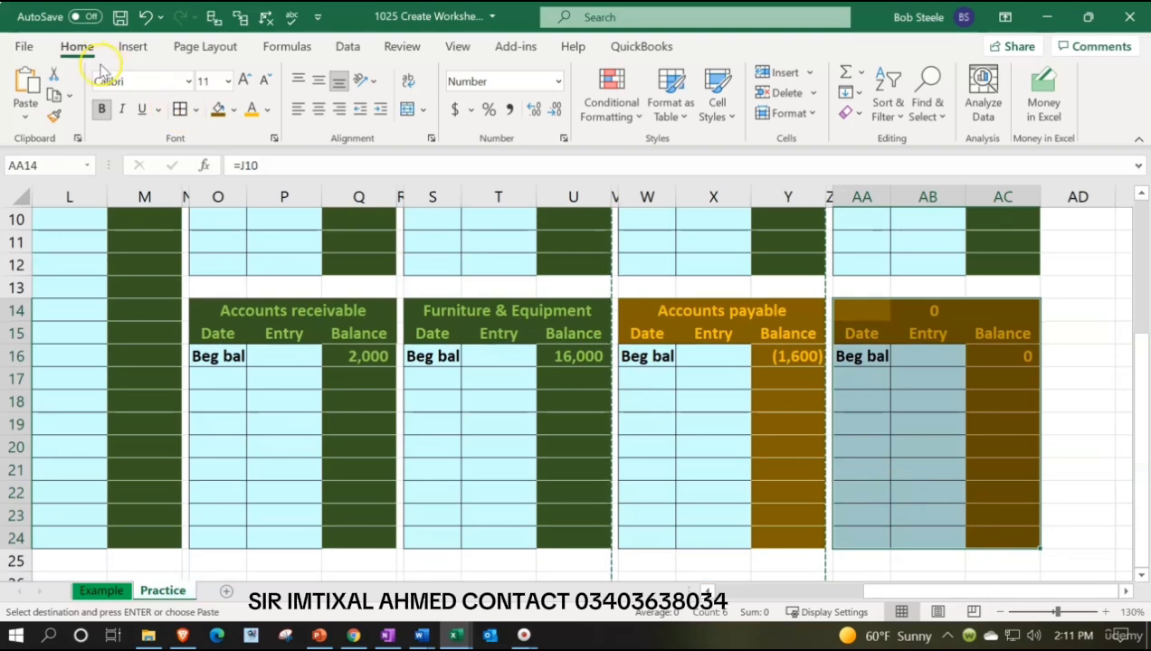
{"action": "left_click", "coordinate": [55, 116]}
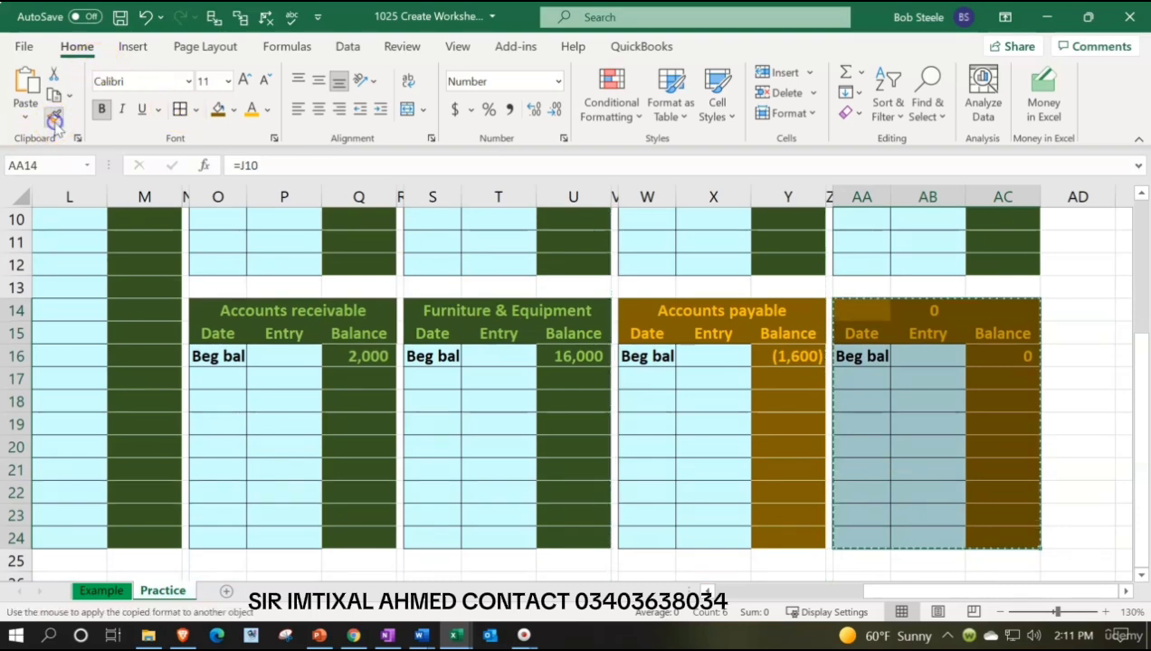
{"action": "scroll", "coordinate": [815, 391], "scroll_direction": "up", "scroll_amount": 3}
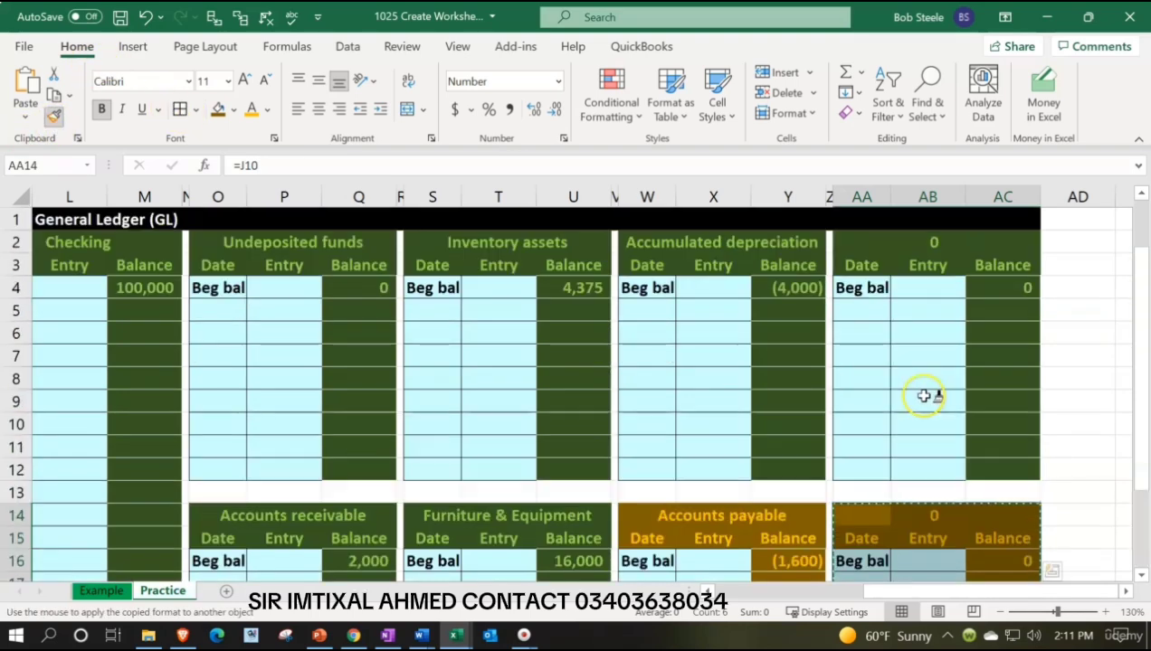
{"action": "left_click", "coordinate": [856, 240]}
{"action": "left_click", "coordinate": [908, 318]}
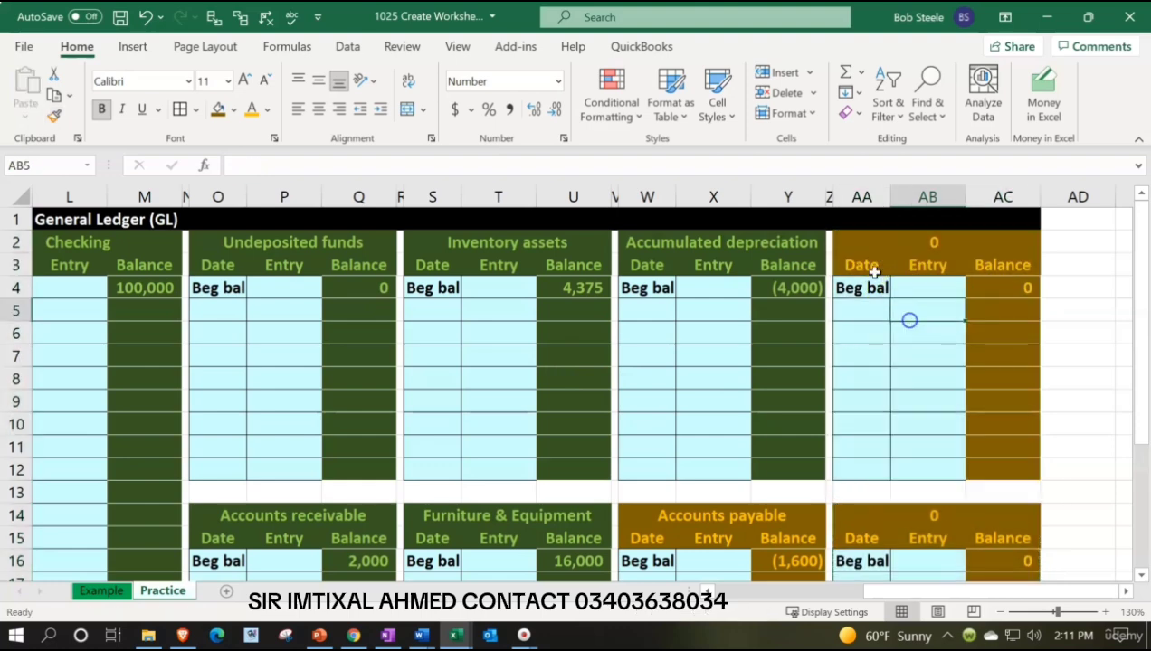
Link the ledger block title in AA2 to the Payroll liabilities name in the trial balance with =F11.
{"action": "left_click", "coordinate": [854, 242]}
{"action": "type", "text": "="}
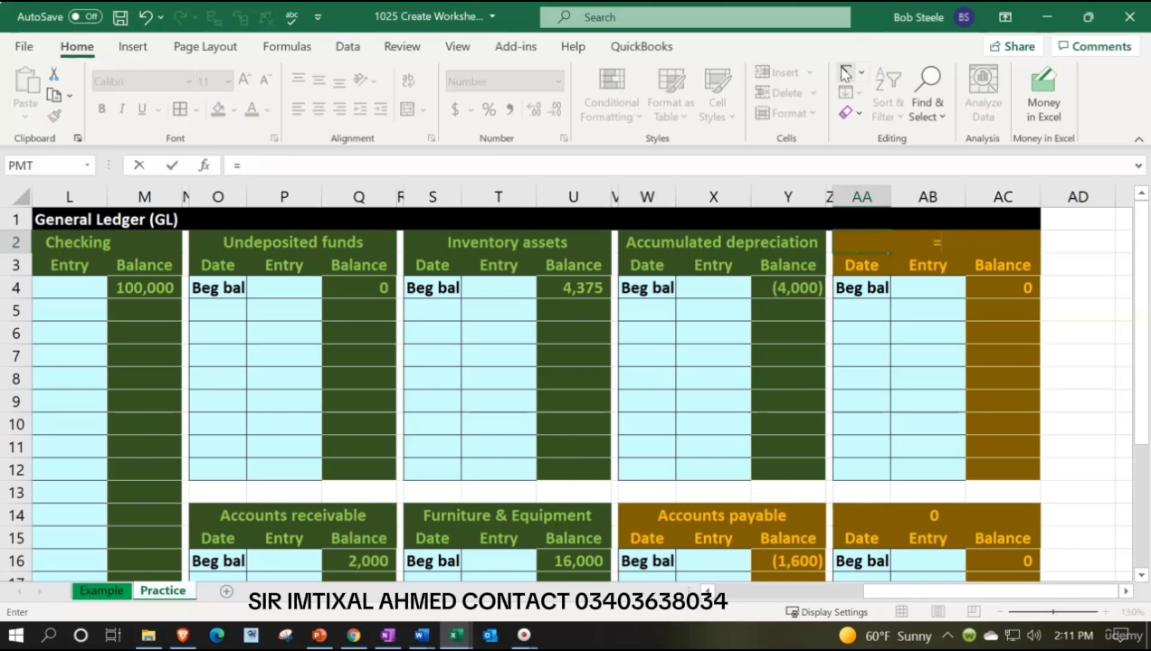
{"action": "key", "text": "Left"}
{"action": "key", "text": "Left"}
{"action": "key", "text": "Left"}
{"action": "key", "text": "Left"}
{"action": "key", "text": "Left"}
{"action": "key", "text": "Left"}
{"action": "key", "text": "Left"}
{"action": "key", "text": "Left"}
{"action": "key", "text": "Left"}
{"action": "key", "text": "Left"}
{"action": "key", "text": "Left"}
{"action": "key", "text": "Left"}
{"action": "key", "text": "Left"}
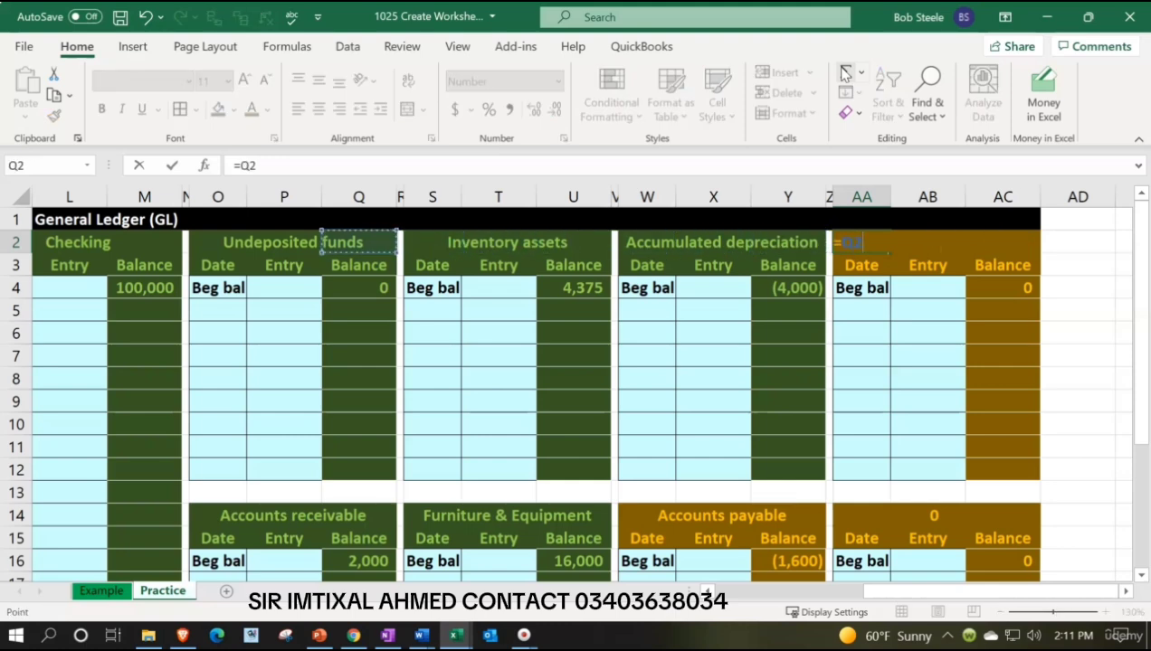
{"action": "key", "text": "Left"}
{"action": "key", "text": "Left"}
{"action": "key", "text": "Left"}
{"action": "key", "text": "Left"}
{"action": "key", "text": "Left"}
{"action": "key", "text": "Left"}
{"action": "key", "text": "Left"}
{"action": "key", "text": "Left"}
{"action": "key", "text": "Left"}
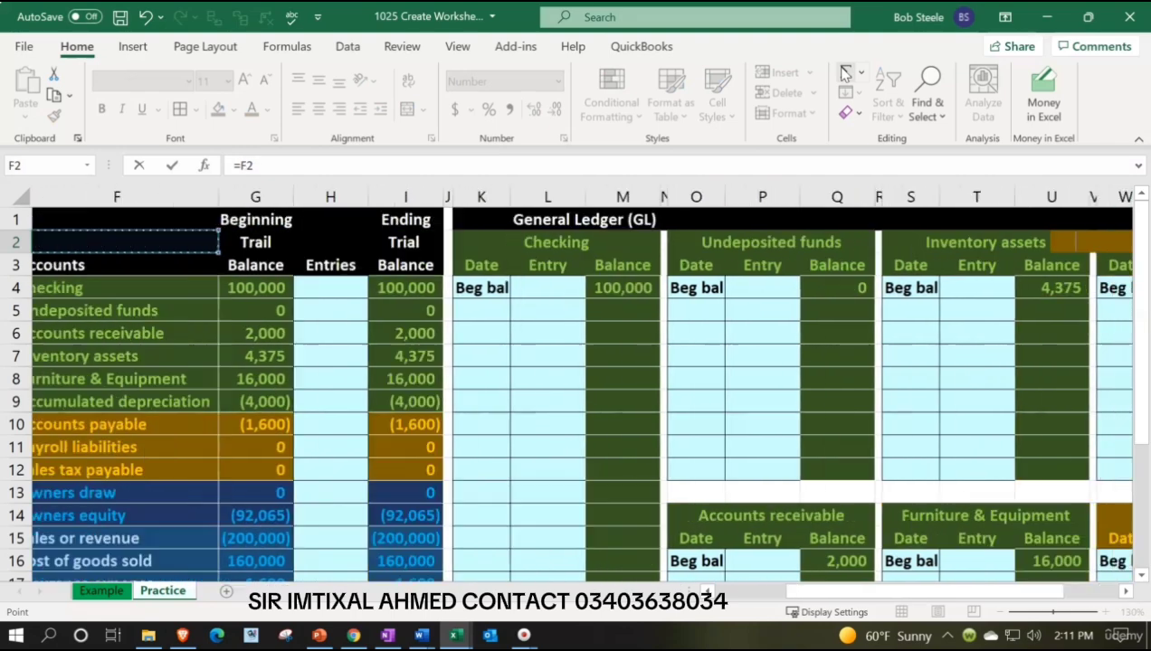
{"action": "key", "text": "Down"}
Link the Payroll liabilities beginning balance in AC4 to the beginning trial balance with =G11.
{"action": "key", "text": "Down"}
{"action": "key", "text": "Down"}
{"action": "key", "text": "Down"}
{"action": "key", "text": "Down"}
{"action": "key", "text": "Down"}
{"action": "key", "text": "Down"}
{"action": "key", "text": "Down"}
{"action": "key", "text": "Down"}
{"action": "key", "text": "Right"}
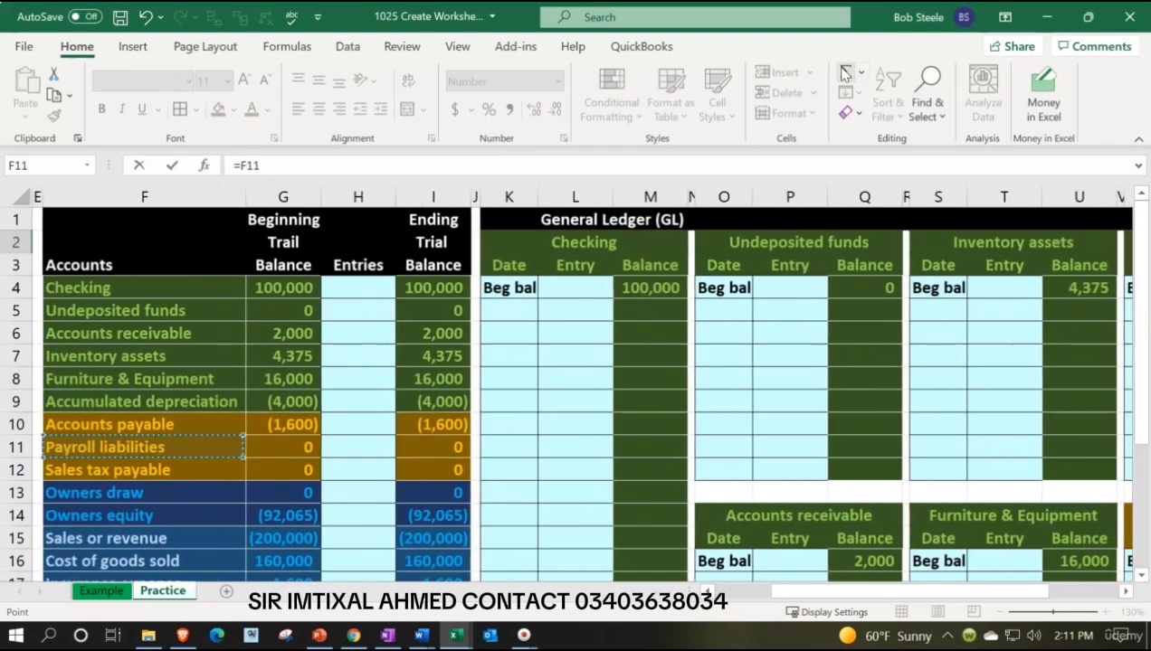
{"action": "key", "text": "Return"}
{"action": "key", "text": "Right"}
{"action": "key", "text": "Right"}
{"action": "key", "text": "Down"}
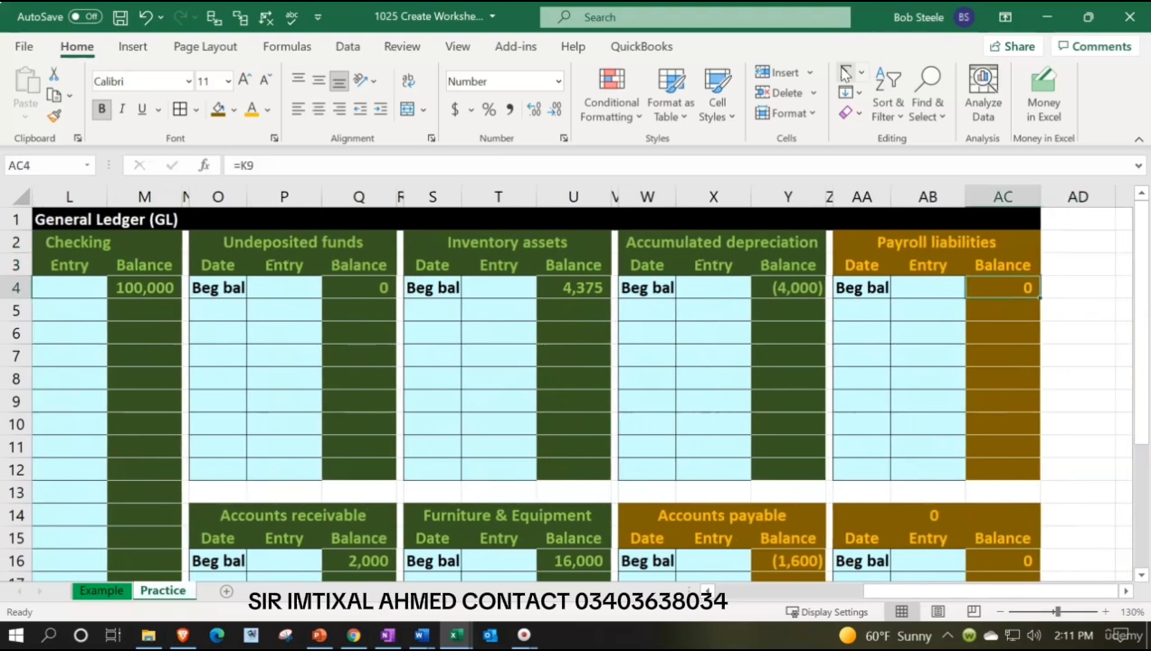
{"action": "type", "text": "="}
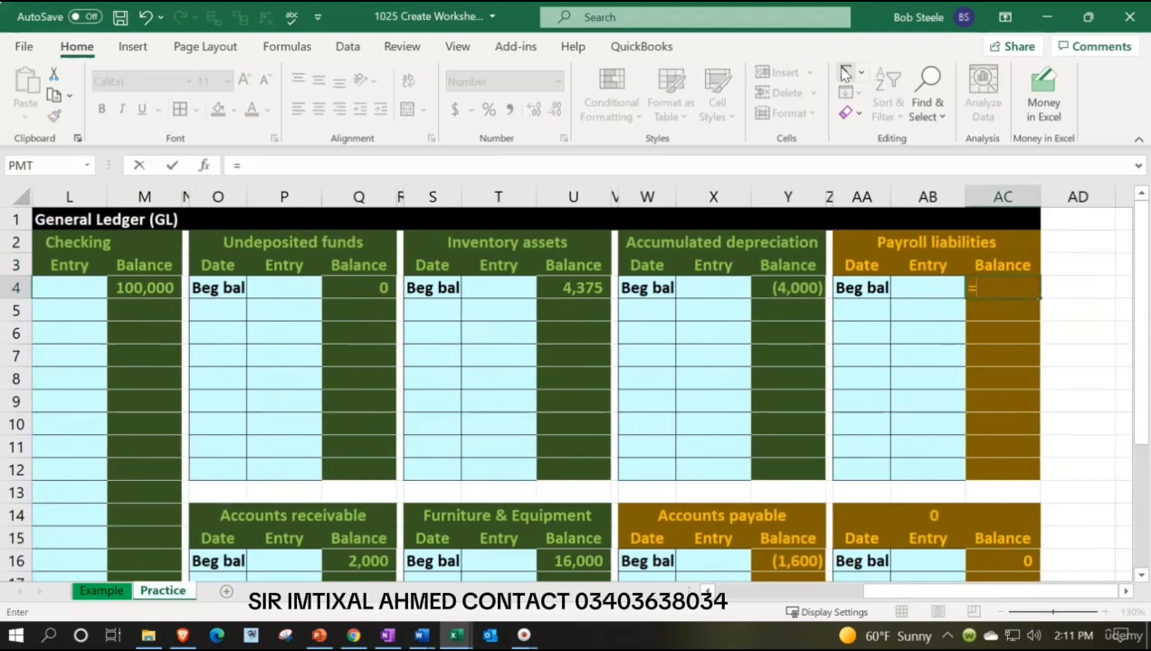
{"action": "key", "text": "Left"}
{"action": "key", "text": "Left"}
{"action": "key", "text": "Left"}
{"action": "key", "text": "Left"}
{"action": "key", "text": "Left"}
{"action": "key", "text": "Left"}
{"action": "key", "text": "Left"}
{"action": "key", "text": "Left"}
{"action": "key", "text": "Left"}
{"action": "key", "text": "Left"}
{"action": "key", "text": "Left"}
{"action": "key", "text": "Left"}
{"action": "key", "text": "Left"}
{"action": "key", "text": "Left"}
{"action": "key", "text": "Left"}
{"action": "key", "text": "Left"}
{"action": "key", "text": "Left"}
{"action": "key", "text": "Left"}
{"action": "key", "text": "Left"}
{"action": "key", "text": "Left"}
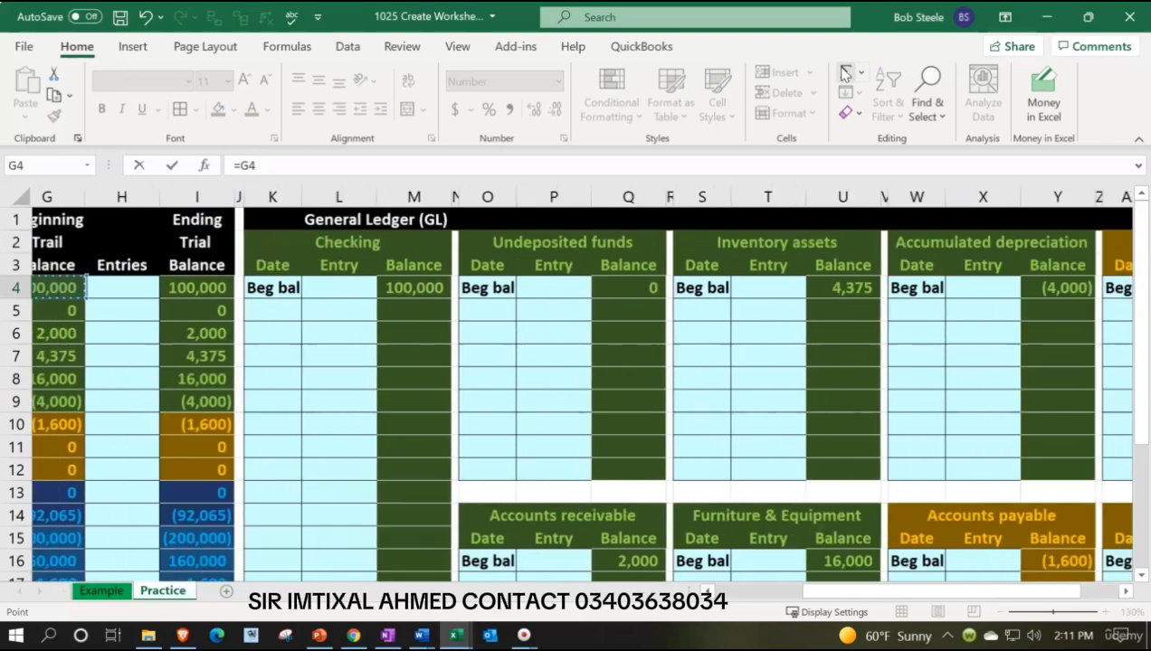
{"action": "key", "text": "Left"}
{"action": "key", "text": "Left"}
{"action": "key", "text": "Down"}
{"action": "key", "text": "Down"}
{"action": "key", "text": "Down"}
{"action": "key", "text": "Down"}
{"action": "key", "text": "Down"}
{"action": "key", "text": "Down"}
{"action": "key", "text": "Down"}
{"action": "key", "text": "Down"}
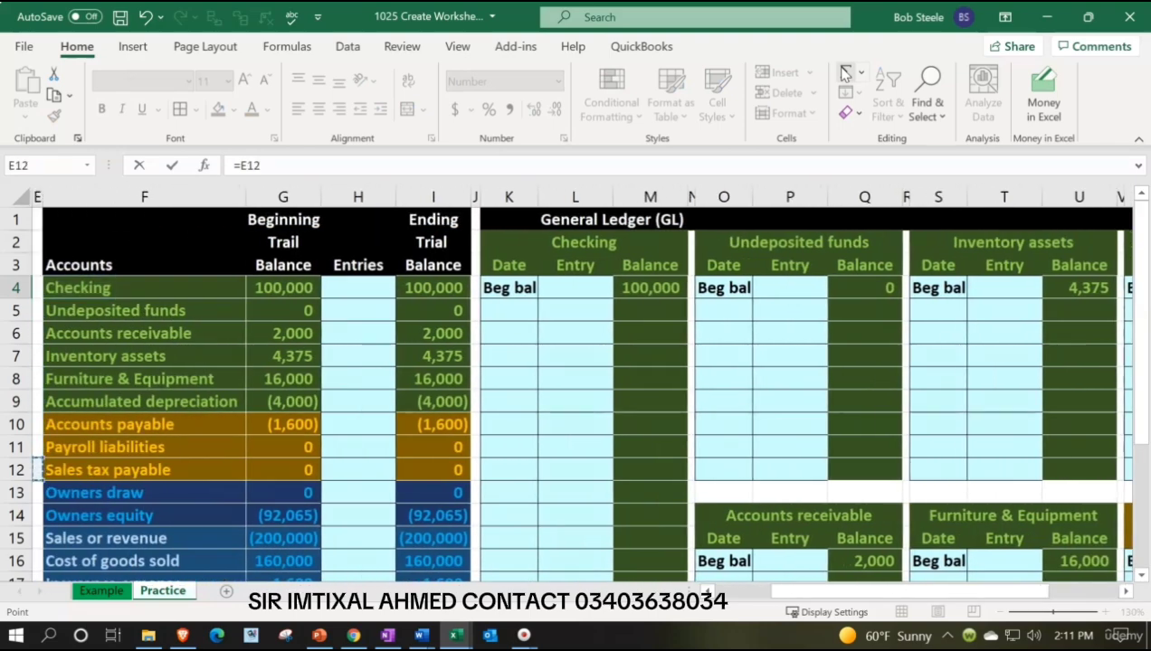
{"action": "key", "text": "Right"}
{"action": "key", "text": "Right"}
{"action": "key", "text": "Right"}
{"action": "key", "text": "Up"}
{"action": "key", "text": "Left"}
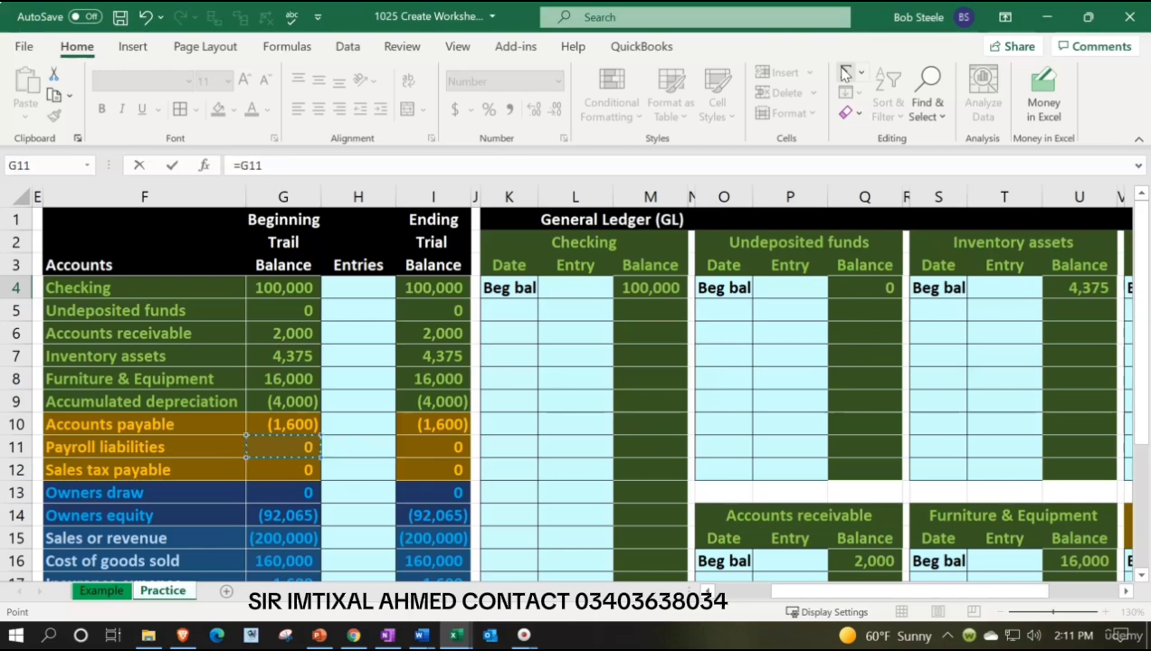
{"action": "key", "text": "Return"}
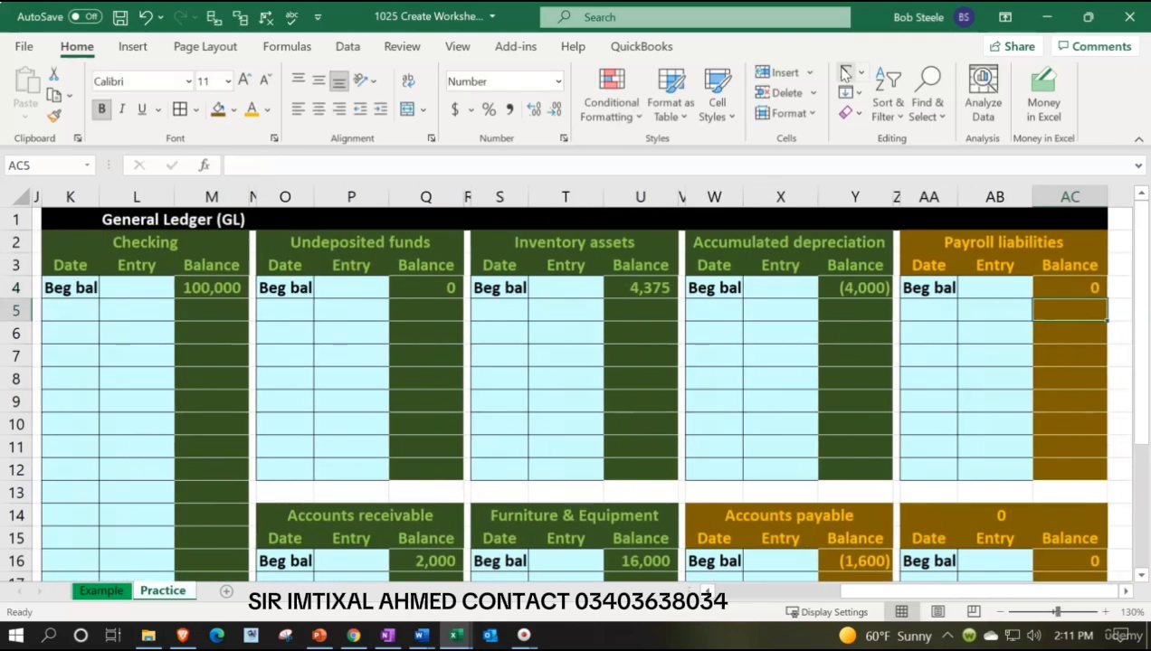
{"action": "key", "text": "Left"}
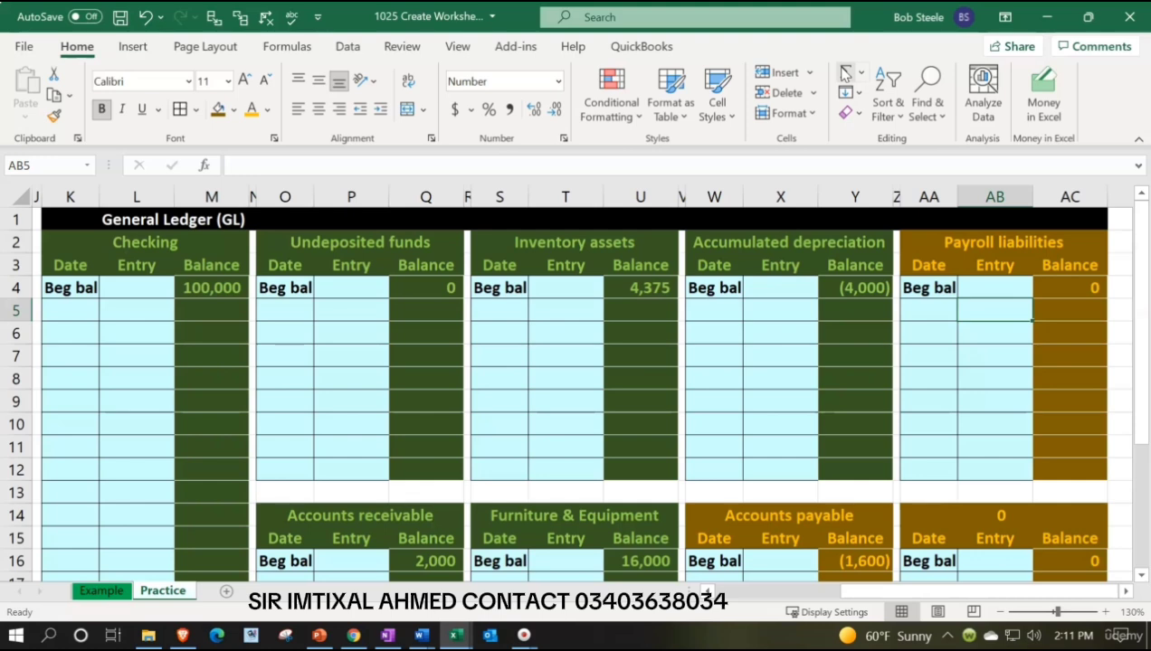
{"action": "key", "text": "Left"}
{"action": "key", "text": "Left"}
{"action": "key", "text": "Left"}
{"action": "key", "text": "Left"}
{"action": "key", "text": "Left"}
{"action": "key", "text": "Left"}
{"action": "key", "text": "Left"}
{"action": "key", "text": "Left"}
{"action": "key", "text": "Left"}
{"action": "key", "text": "Left"}
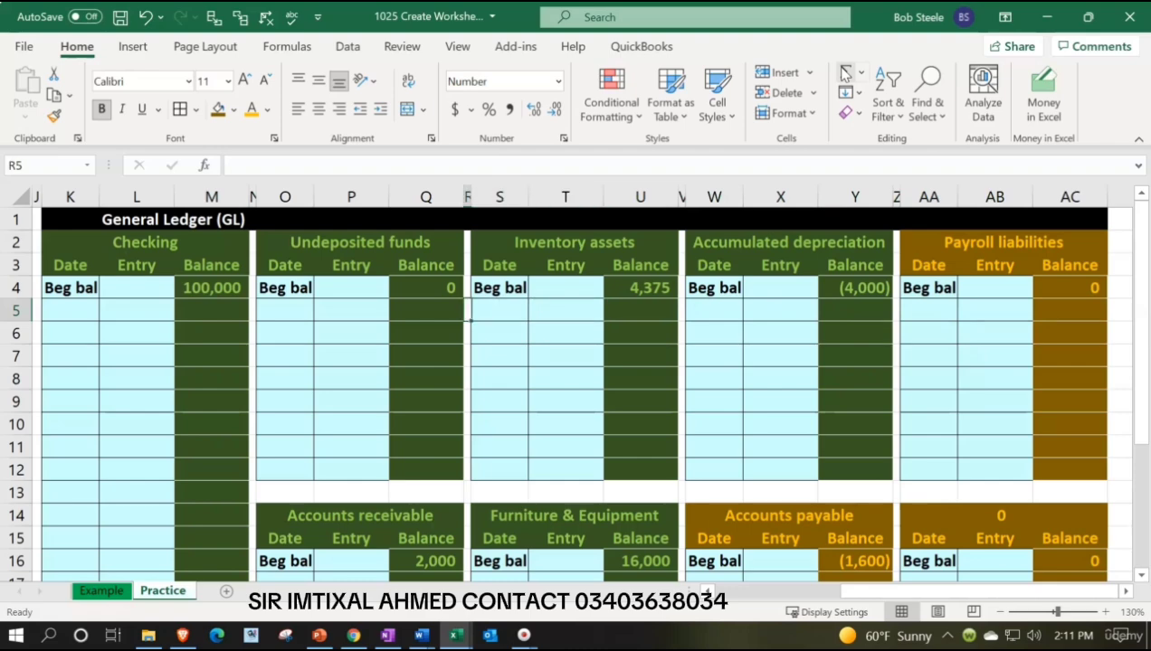
Hide ledger columns J through U so the newer account blocks sit beside the trial balance.
{"action": "key", "text": "Left"}
{"action": "key", "text": "Left"}
{"action": "key", "text": "Left"}
{"action": "key", "text": "Left"}
{"action": "key", "text": "Left"}
{"action": "key", "text": "Left"}
{"action": "key", "text": "Left"}
{"action": "key", "text": "Left"}
{"action": "key", "text": "Left"}
{"action": "key", "text": "Left"}
{"action": "key", "text": "Left"}
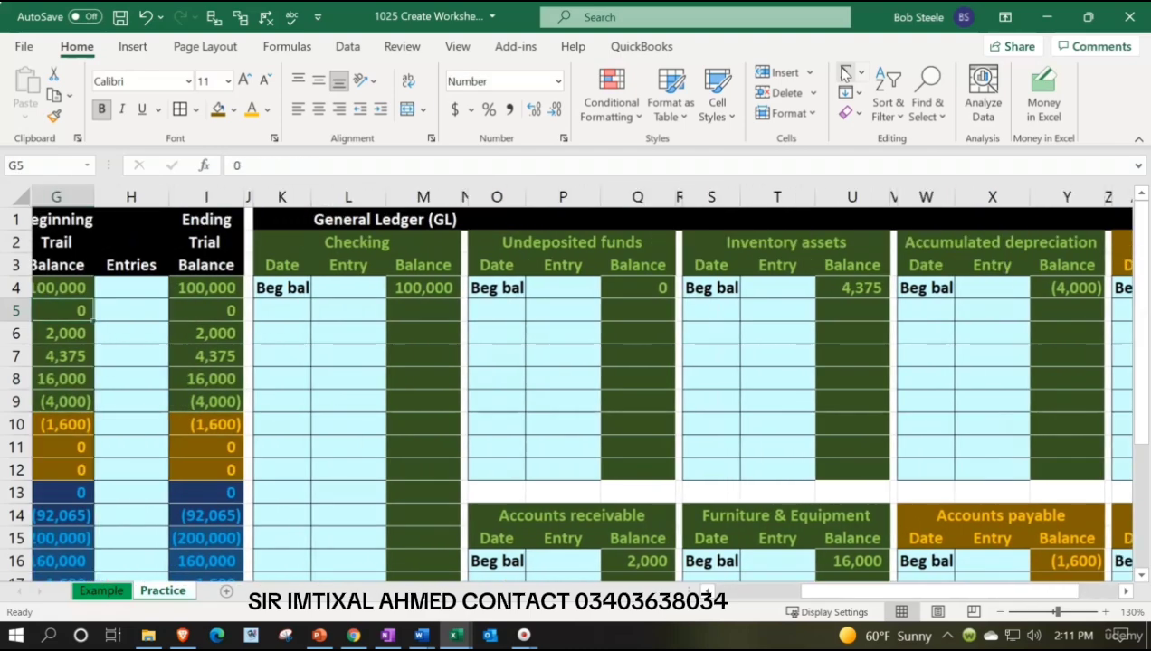
{"action": "key", "text": "Left"}
{"action": "key", "text": "Left"}
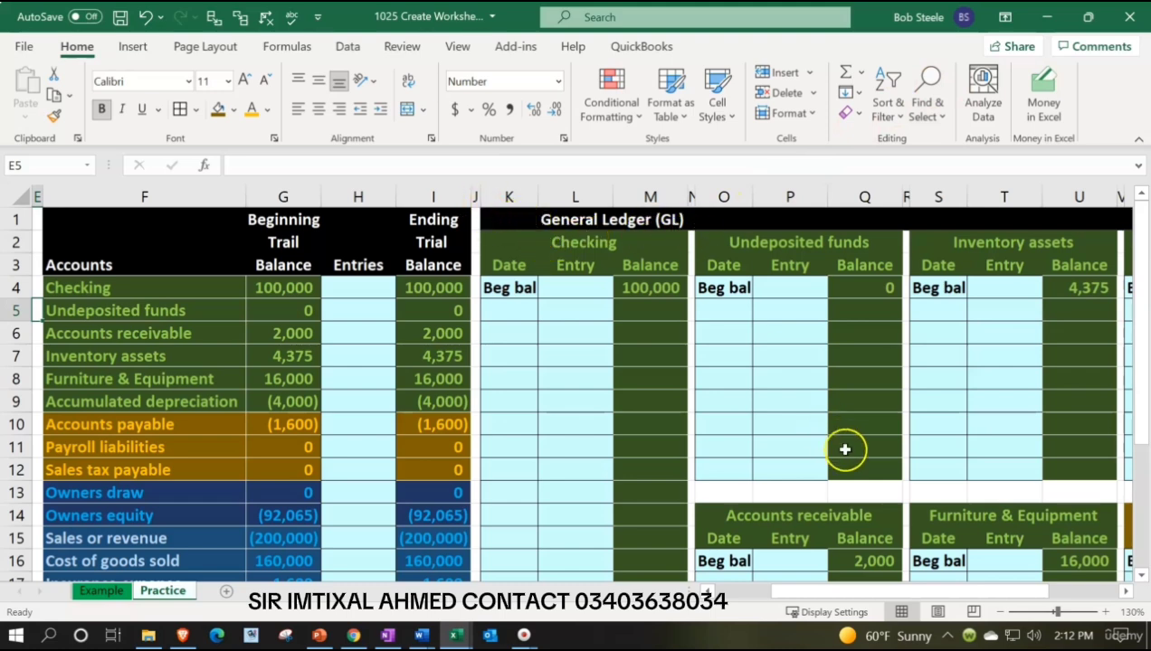
{"action": "left_click", "coordinate": [475, 196]}
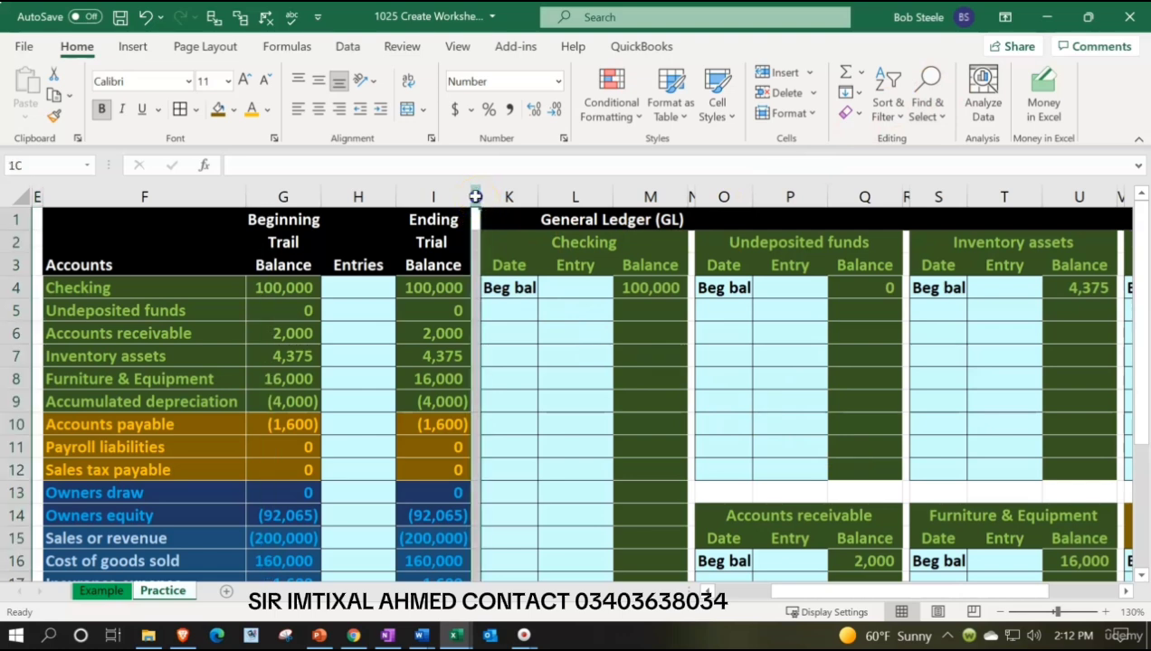
{"action": "left_click_drag", "start_coordinate": [475, 196], "coordinate": [1064, 225]}
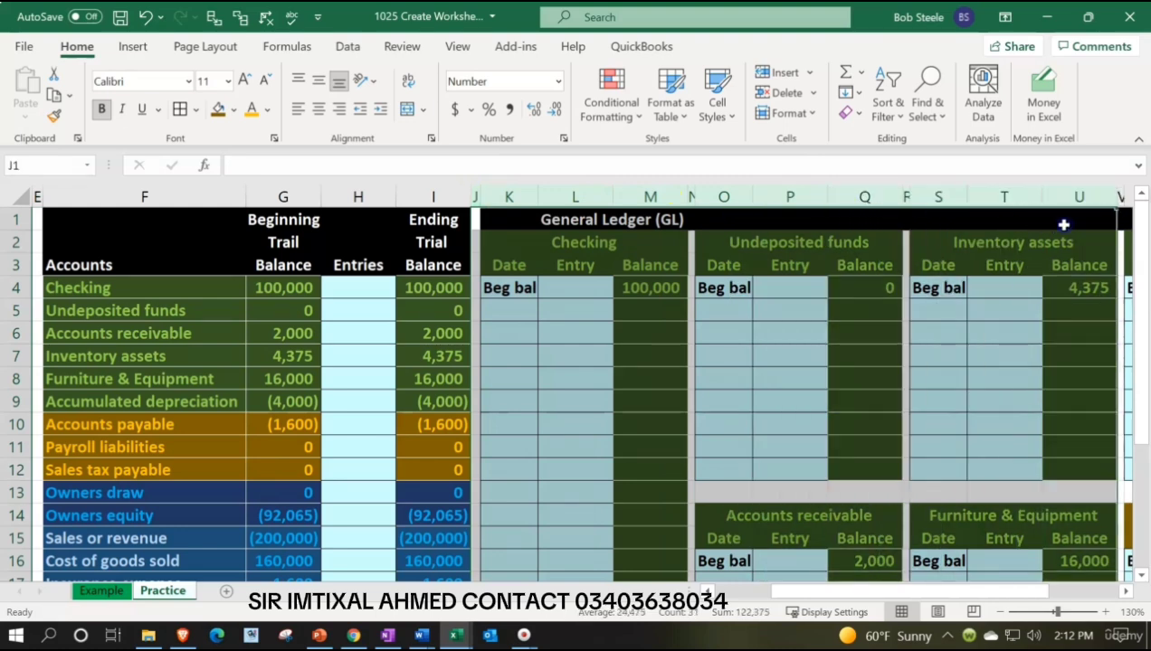
{"action": "right_click", "coordinate": [546, 393]}
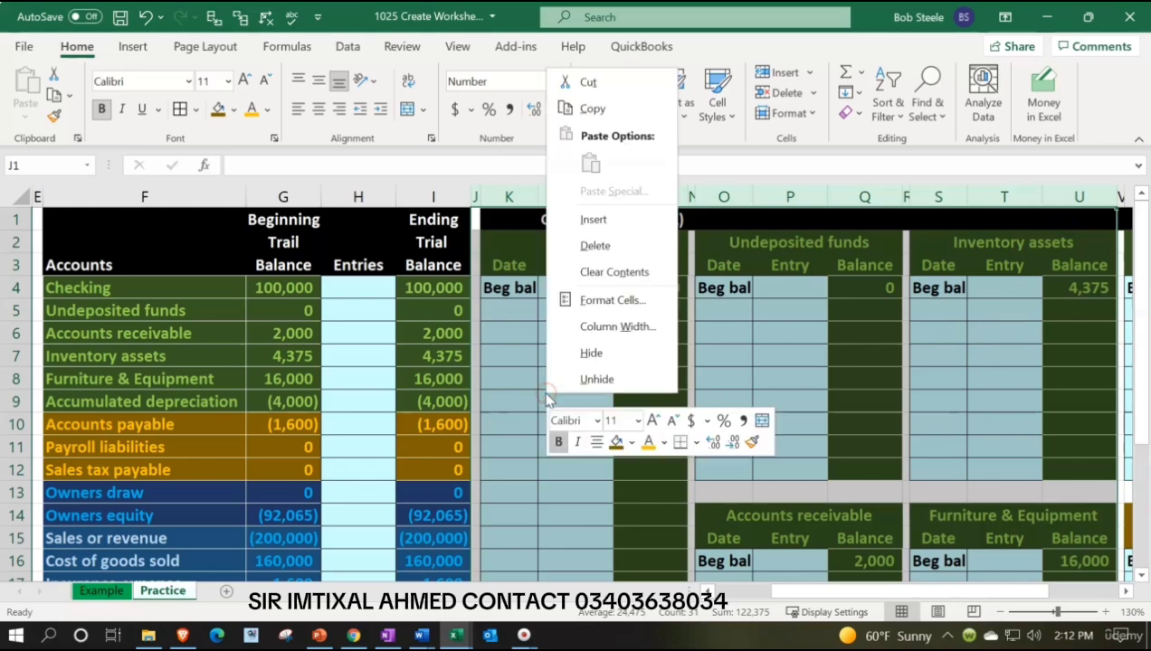
{"action": "left_click", "coordinate": [590, 354]}
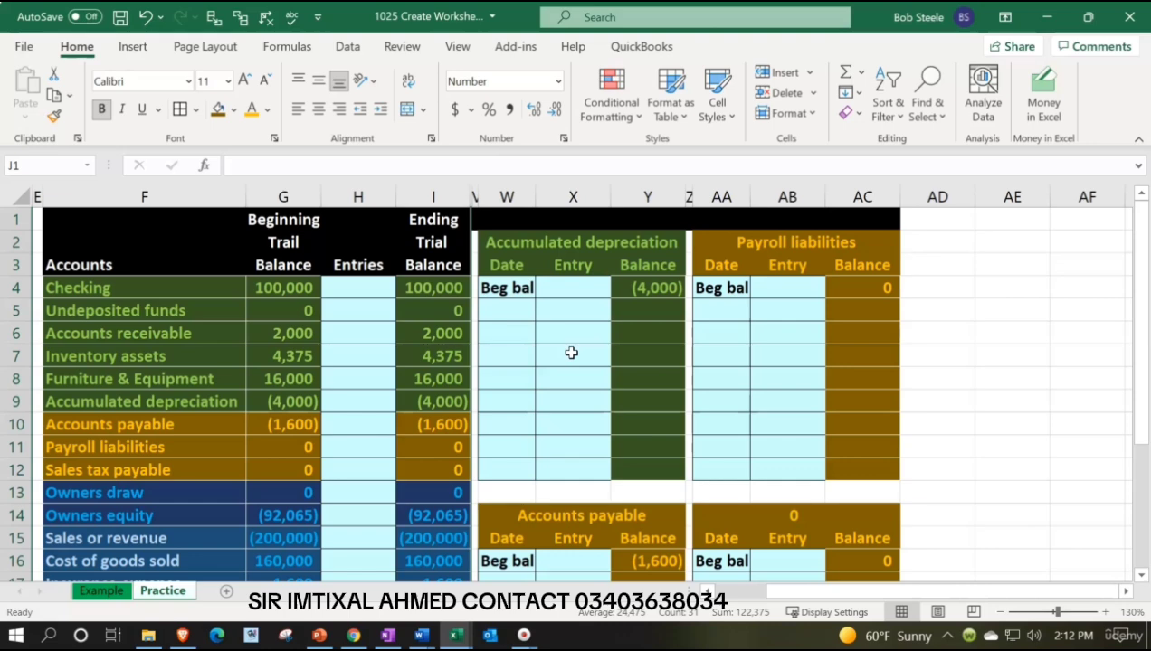
{"action": "left_click", "coordinate": [571, 353]}
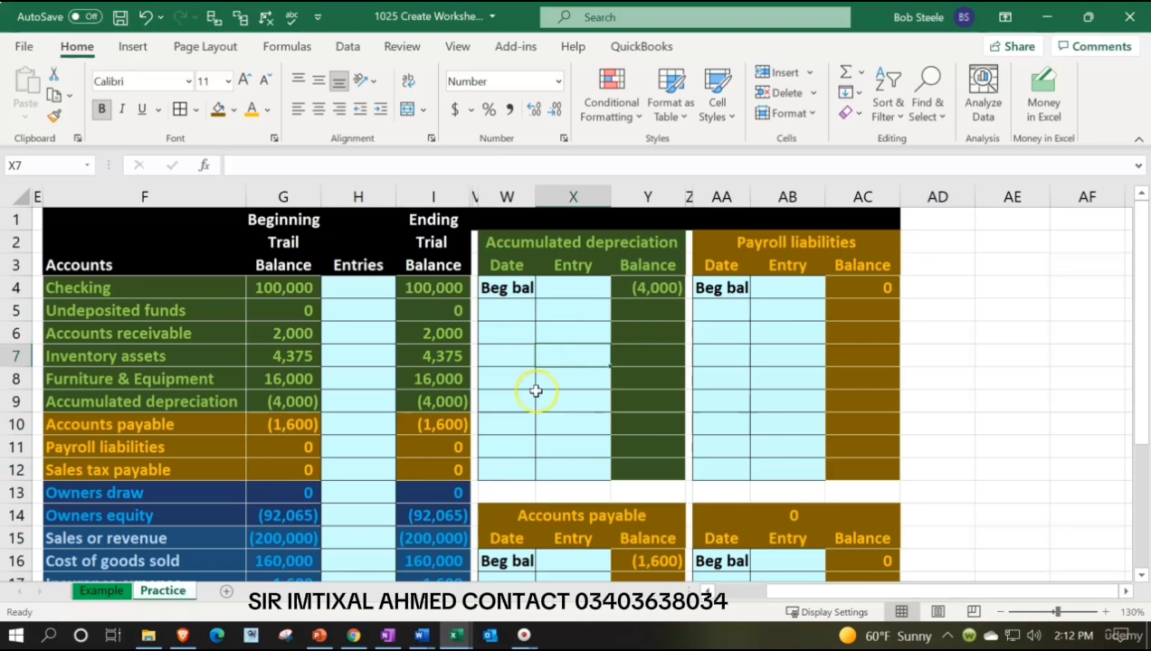
Link the ledger block title in AA14 to the Sales tax payable name in the trial balance with =F12.
{"action": "scroll", "coordinate": [541, 396], "scroll_direction": "down", "scroll_amount": 1}
{"action": "scroll", "coordinate": [681, 457], "scroll_direction": "up", "scroll_amount": 1}
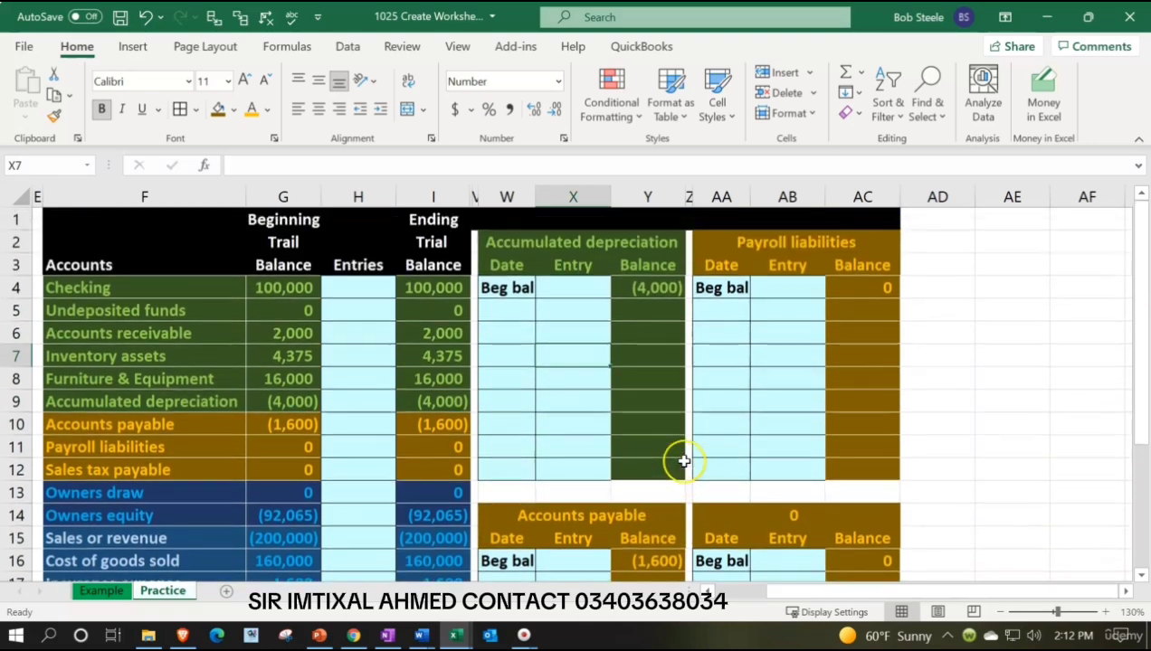
{"action": "scroll", "coordinate": [854, 333], "scroll_direction": "down", "scroll_amount": 1}
{"action": "left_click", "coordinate": [725, 446]}
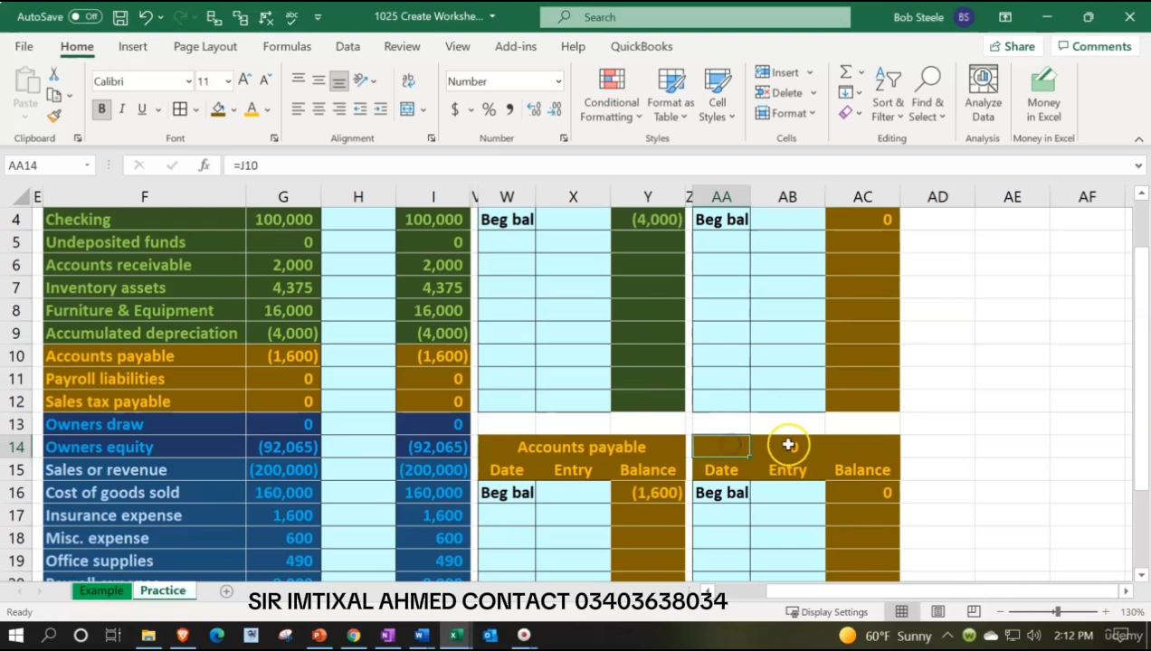
{"action": "type", "text": "="}
{"action": "key", "text": "Left"}
{"action": "key", "text": "Left"}
{"action": "key", "text": "Left"}
{"action": "key", "text": "Left"}
{"action": "key", "text": "Left"}
{"action": "key", "text": "Left"}
{"action": "key", "text": "Left"}
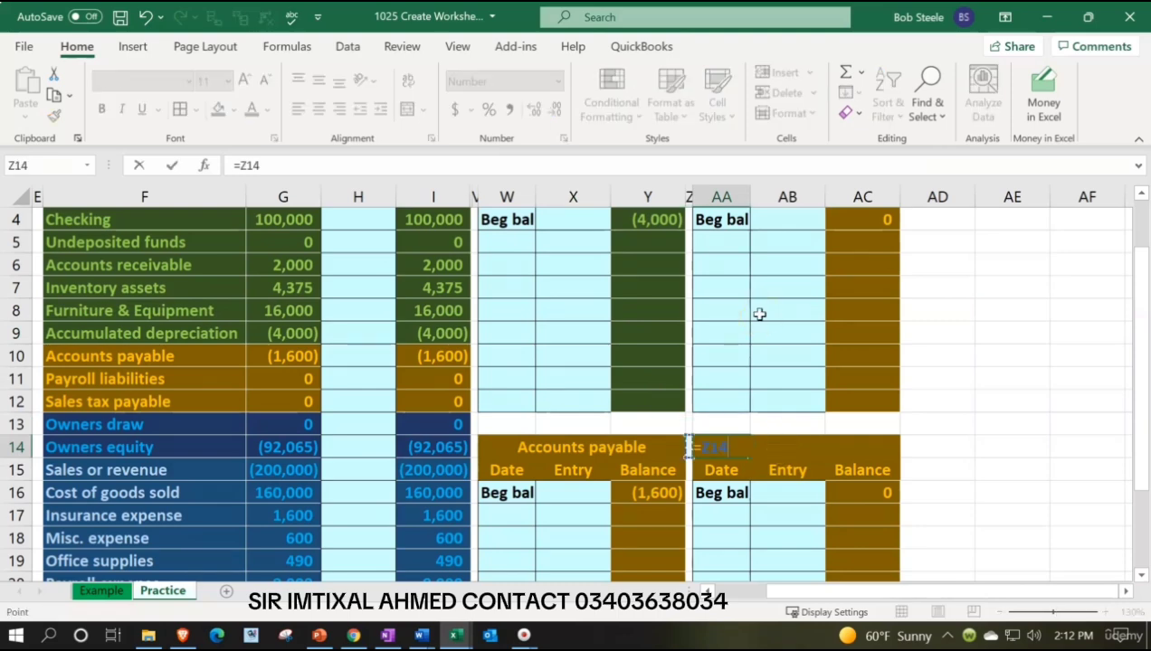
{"action": "key", "text": "Left"}
{"action": "key", "text": "Left"}
{"action": "key", "text": "Left"}
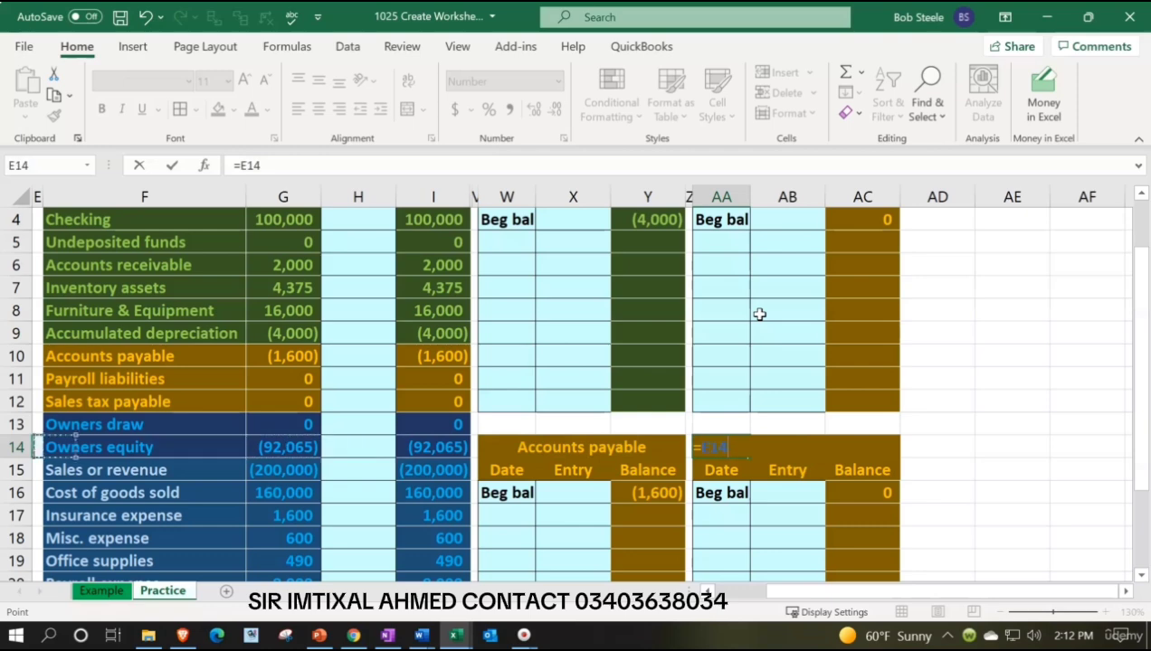
{"action": "key", "text": "Up"}
{"action": "key", "text": "Up"}
{"action": "key", "text": "Right"}
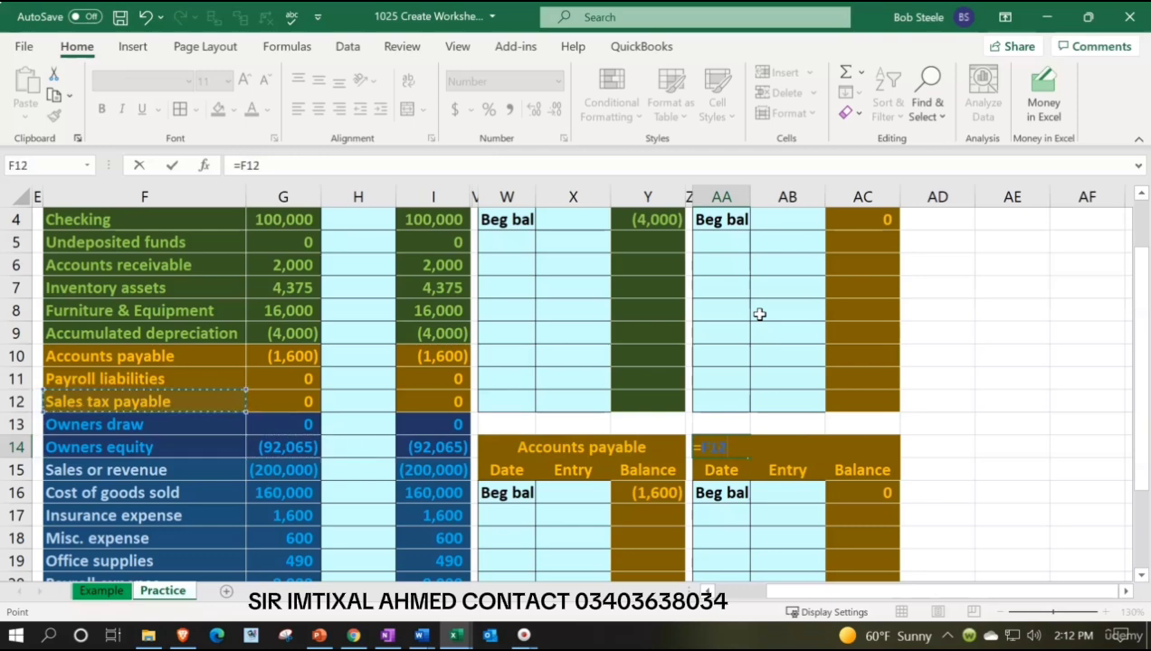
{"action": "key", "text": "Return"}
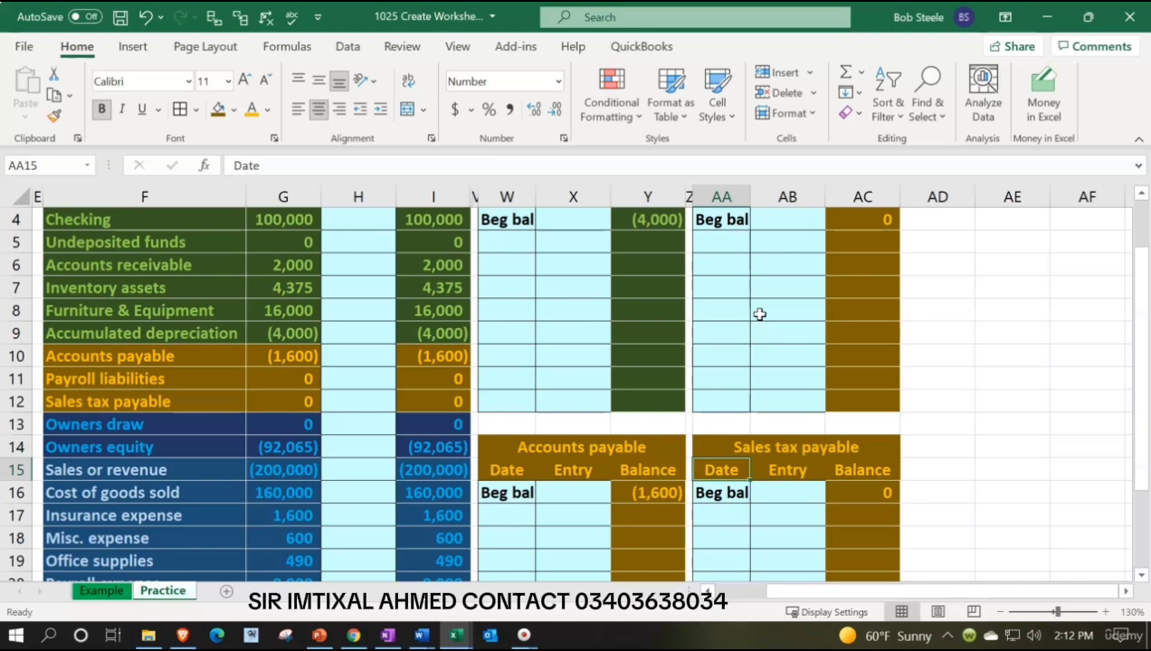
Link the Sales tax payable beginning balance in AC16 to the beginning trial balance with =G12.
{"action": "key", "text": "Right"}
{"action": "key", "text": "Right"}
{"action": "key", "text": "Down"}
{"action": "type", "text": "="}
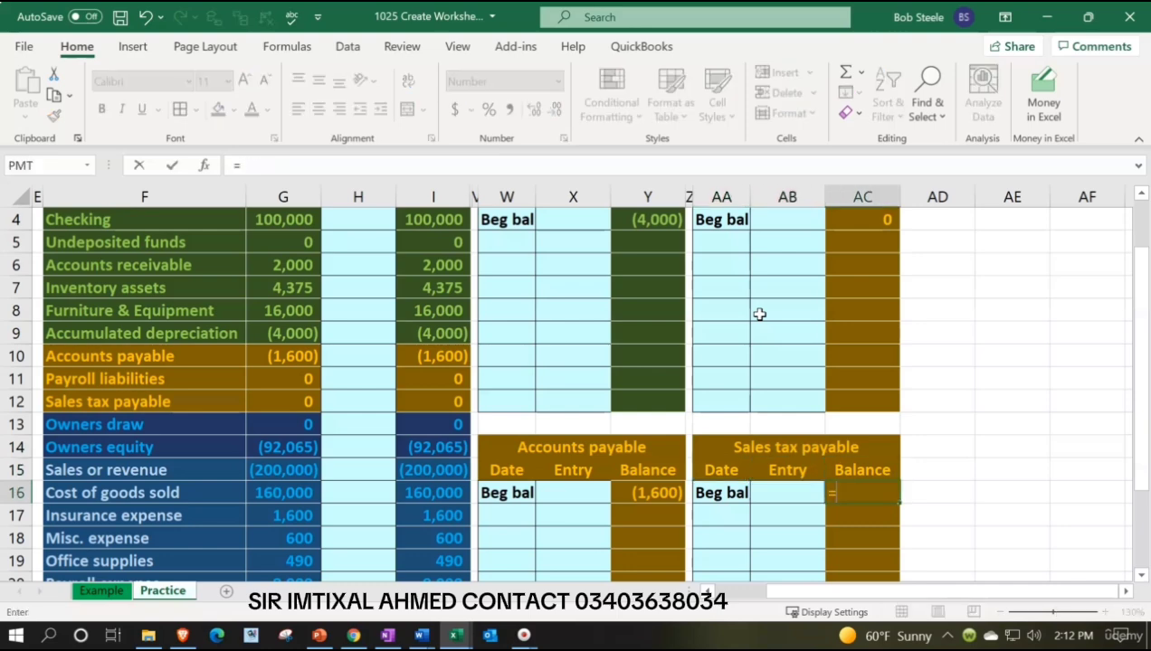
{"action": "key", "text": "Left"}
{"action": "key", "text": "Left"}
{"action": "key", "text": "Left"}
{"action": "key", "text": "Left"}
{"action": "key", "text": "Left"}
{"action": "key", "text": "Left"}
{"action": "key", "text": "Left"}
{"action": "key", "text": "Left"}
{"action": "key", "text": "Left"}
{"action": "key", "text": "Left"}
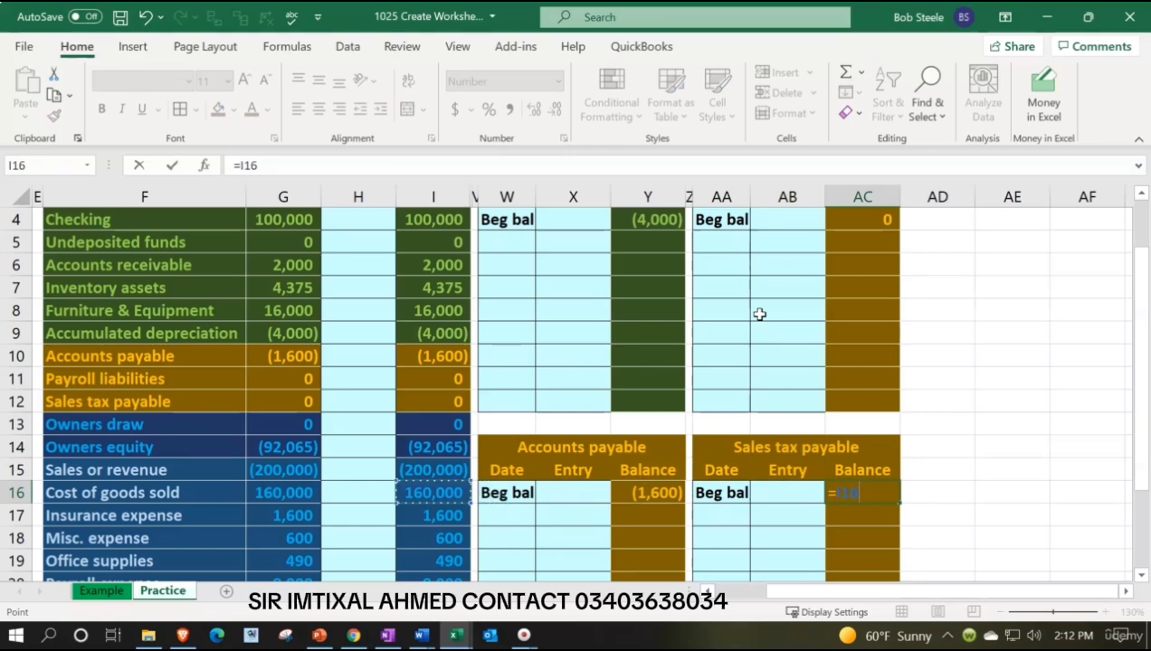
{"action": "key", "text": "Up"}
{"action": "key", "text": "Up"}
{"action": "key", "text": "Up"}
{"action": "key", "text": "Up"}
{"action": "key", "text": "Return"}
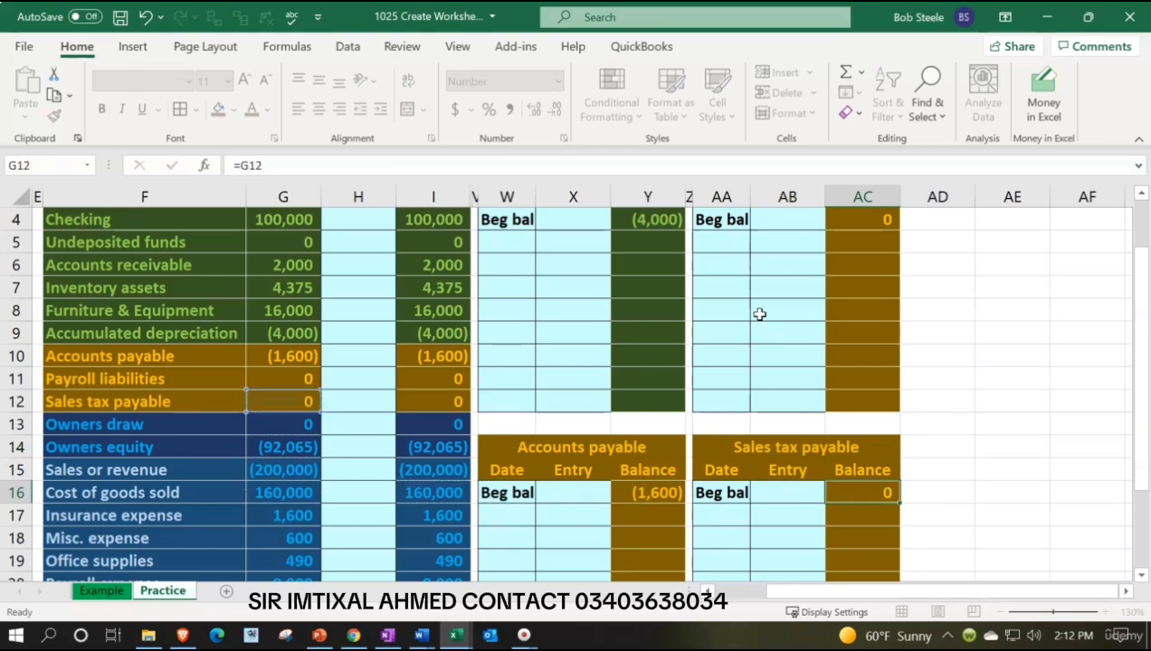
Copy ledger columns Z:AC and paste them starting at AD1 to add blocks for the two owners accounts.
{"action": "left_click_drag", "start_coordinate": [188, 429], "coordinate": [185, 448]}
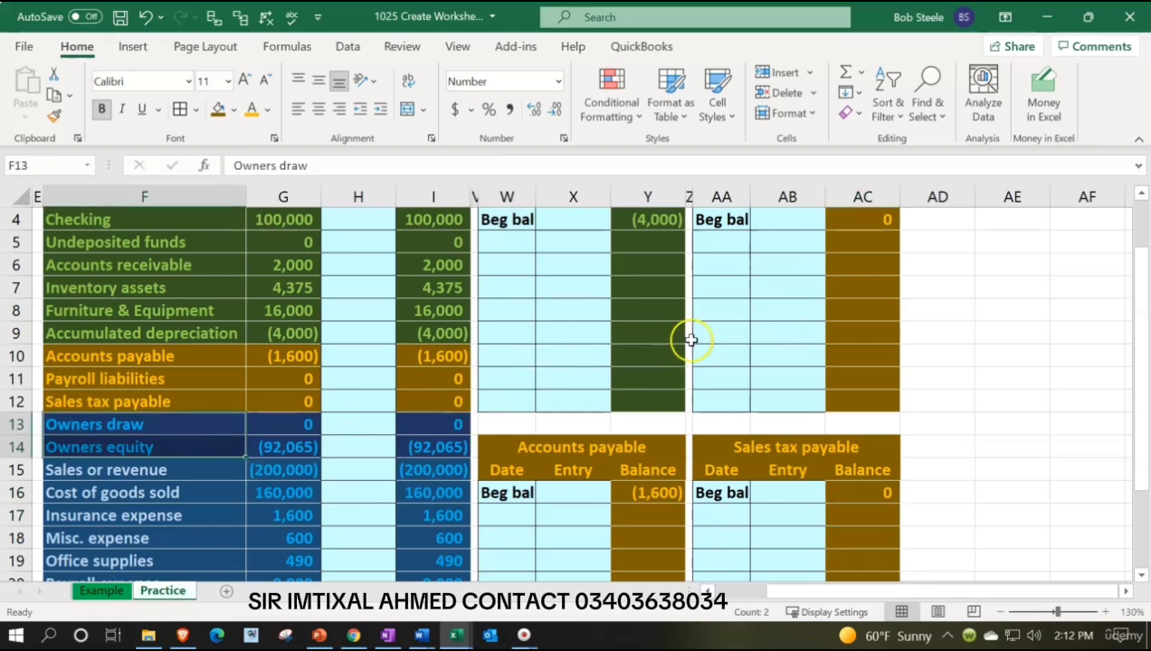
{"action": "scroll", "coordinate": [690, 344], "scroll_direction": "up", "scroll_amount": 1}
{"action": "left_click_drag", "start_coordinate": [690, 195], "coordinate": [851, 193]}
{"action": "right_click", "coordinate": [810, 341]}
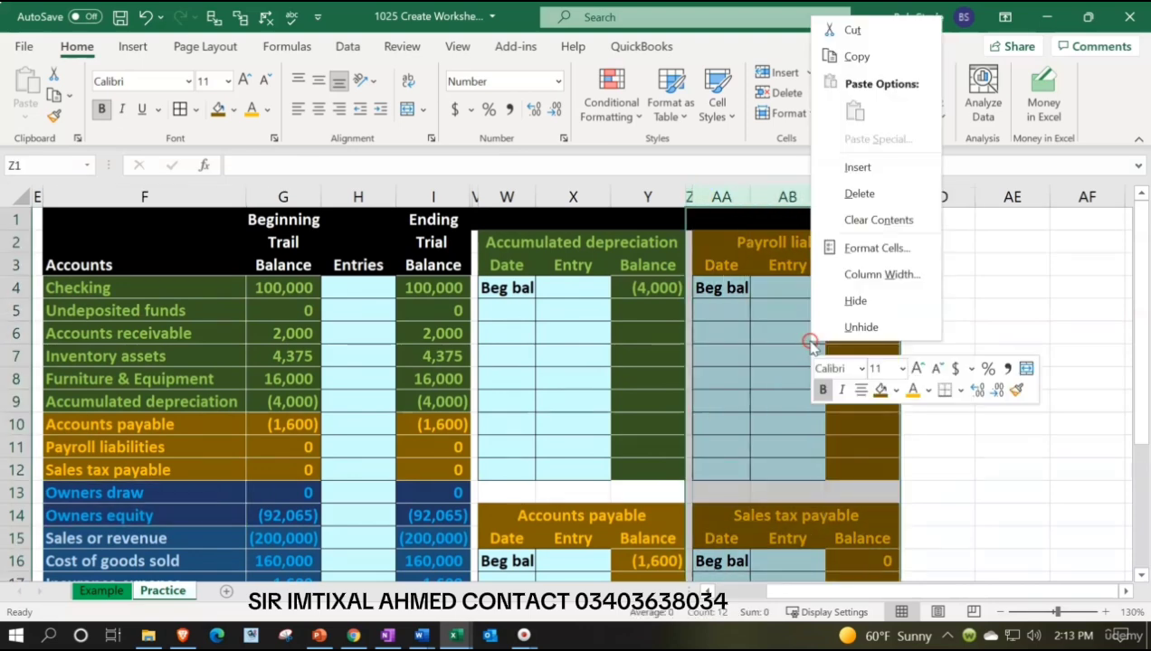
{"action": "left_click", "coordinate": [857, 57]}
{"action": "left_click", "coordinate": [940, 225]}
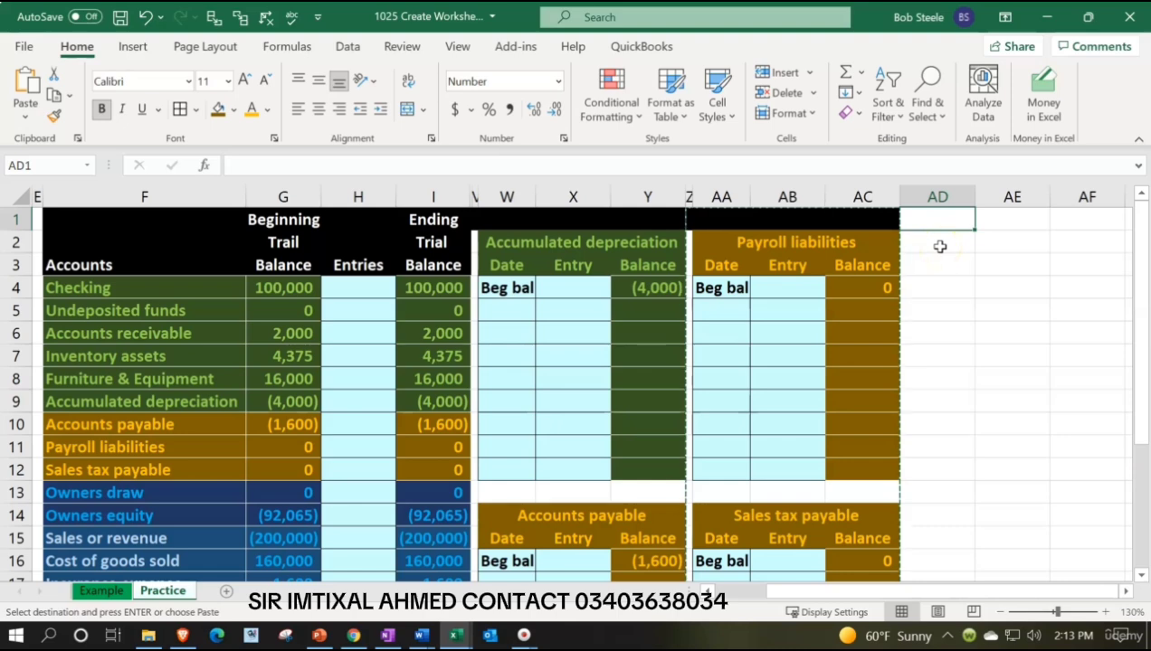
{"action": "key", "text": "ctrl+v"}
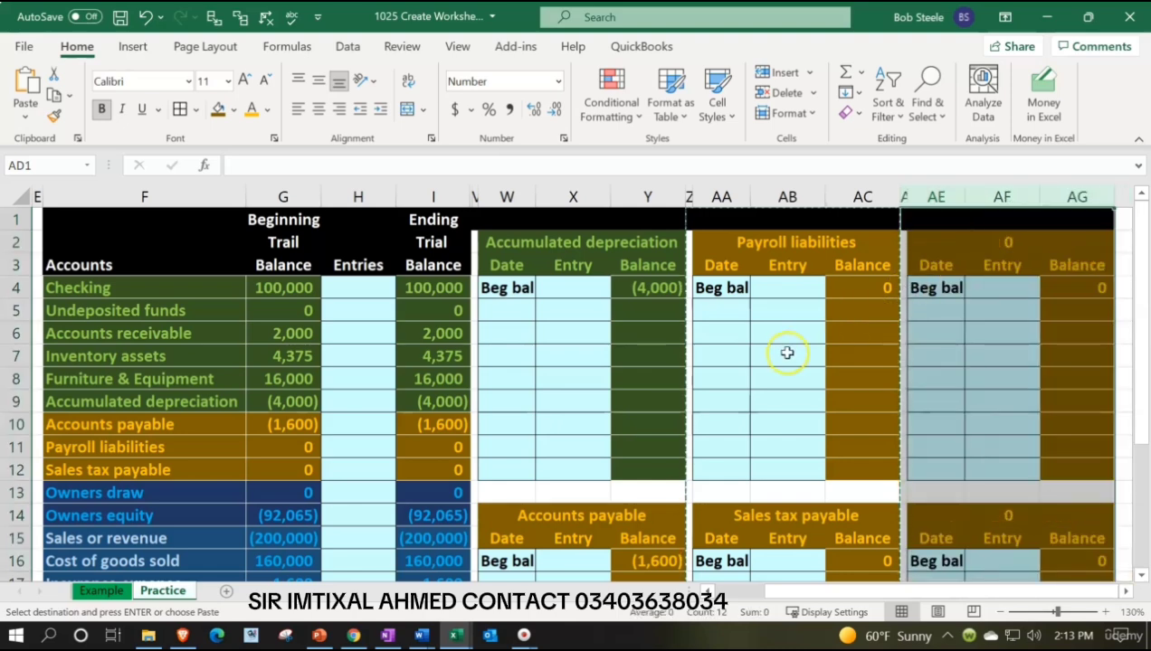
Hide ledger columns V through Y to bring the newest blocks closer to the trial balance.
{"action": "left_click", "coordinate": [474, 192]}
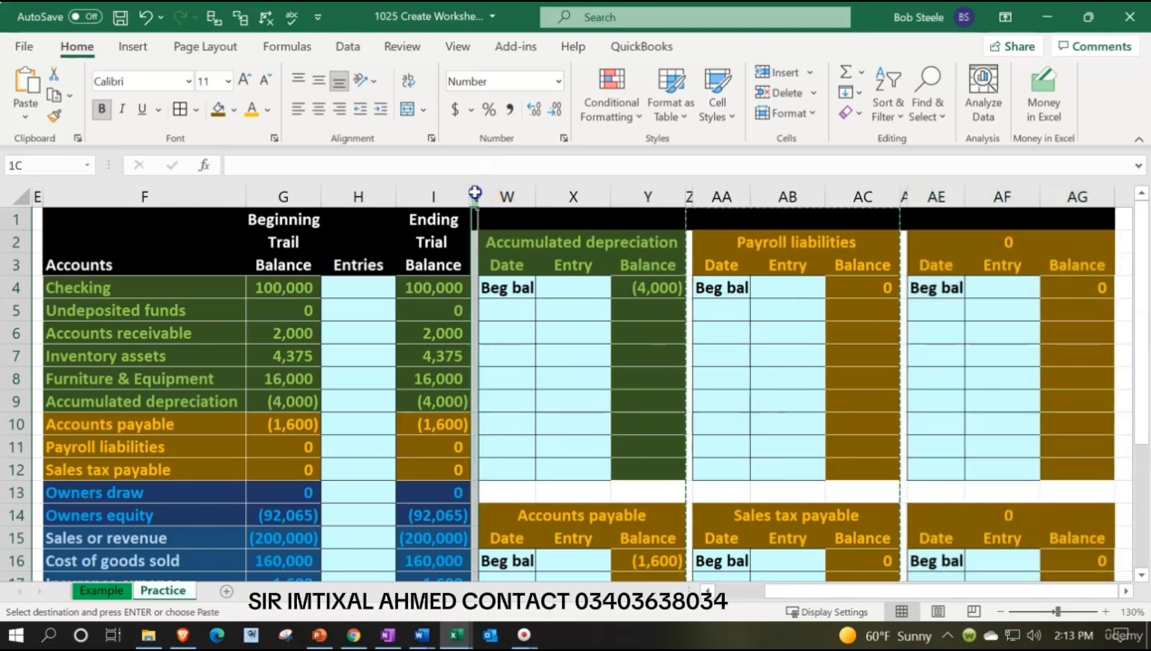
{"action": "left_click_drag", "start_coordinate": [474, 193], "coordinate": [636, 198]}
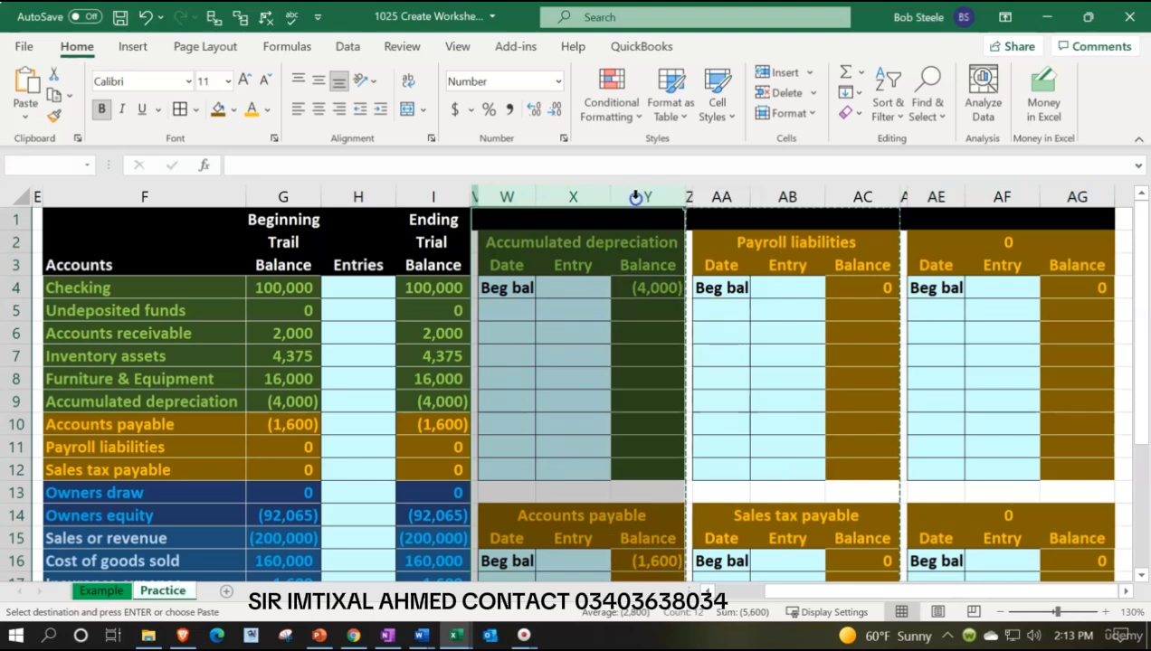
{"action": "right_click", "coordinate": [581, 346]}
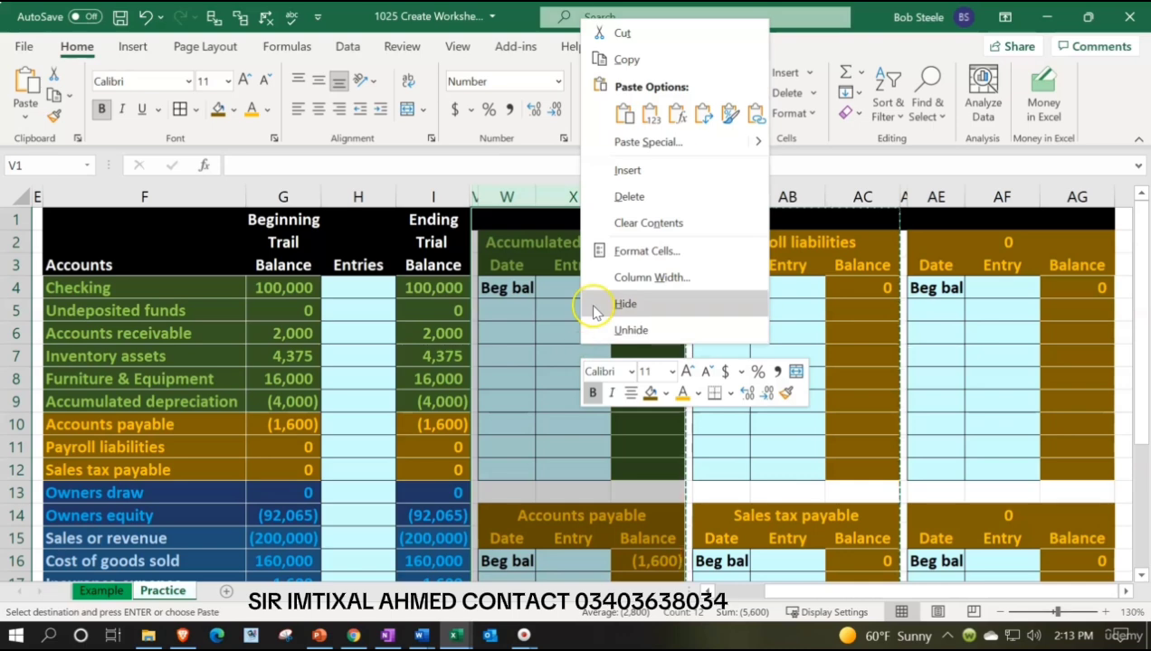
{"action": "left_click", "coordinate": [594, 311]}
{"action": "left_click", "coordinate": [593, 308]}
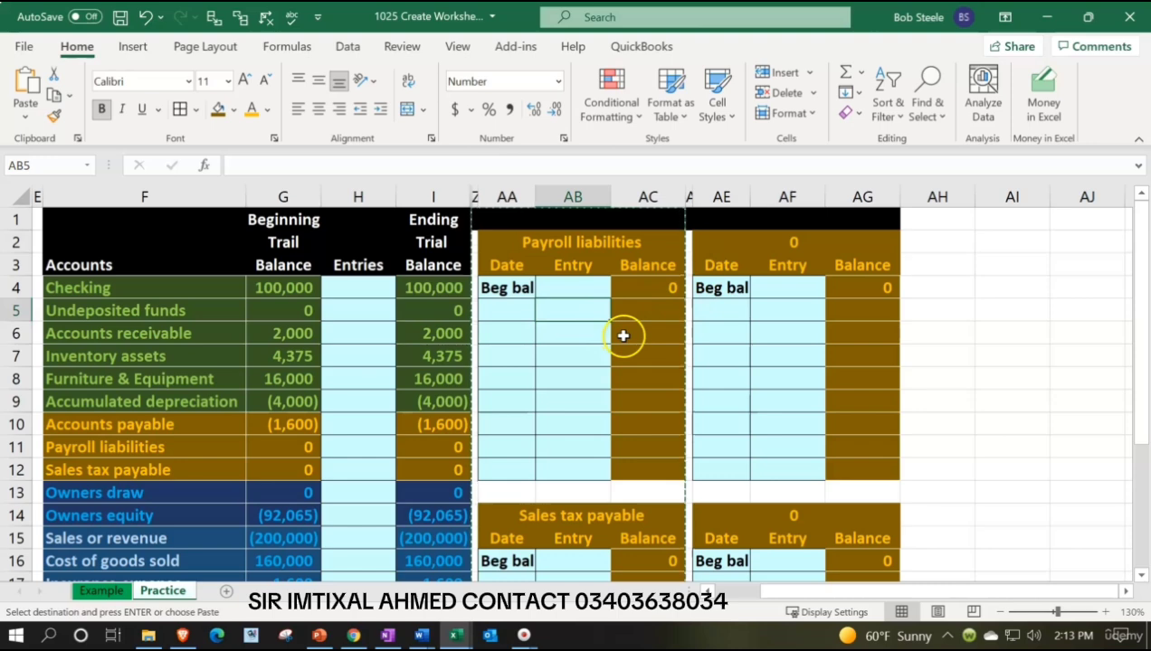
Format header AE2:AG3 and balance cells AG4:AG12 with dark blue fill and light blue font, matching the owners accounts.
{"action": "left_click_drag", "start_coordinate": [287, 492], "coordinate": [291, 522]}
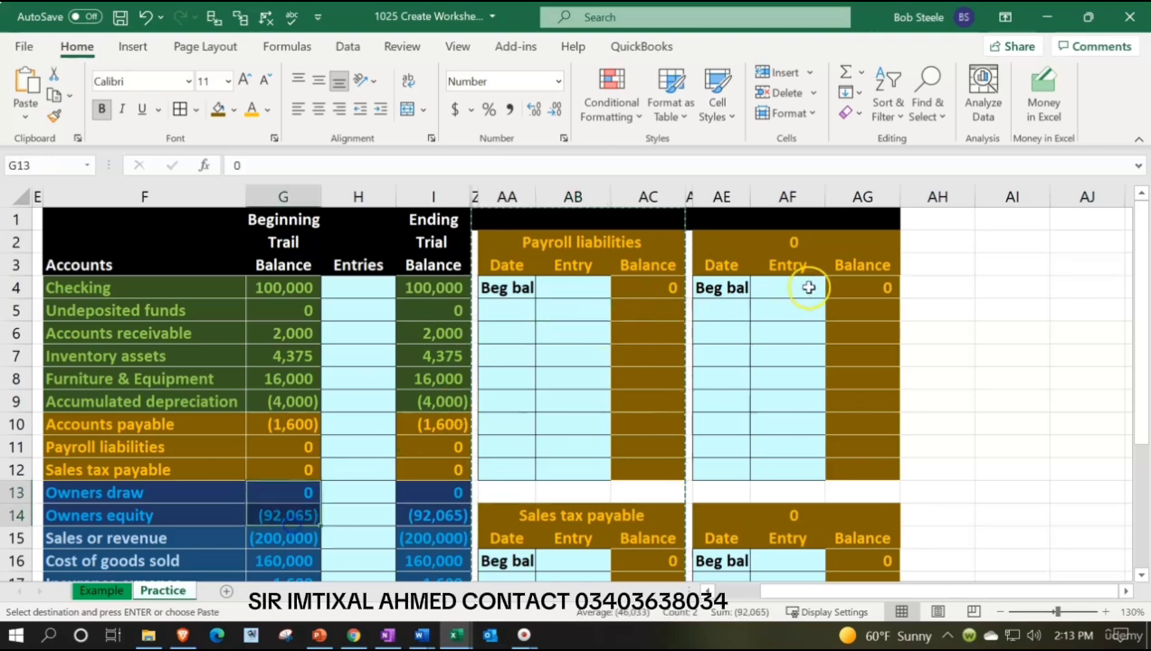
{"action": "left_click_drag", "start_coordinate": [732, 239], "coordinate": [839, 265]}
{"action": "key", "text": "ctrl+v"}
{"action": "left_click", "coordinate": [833, 258]}
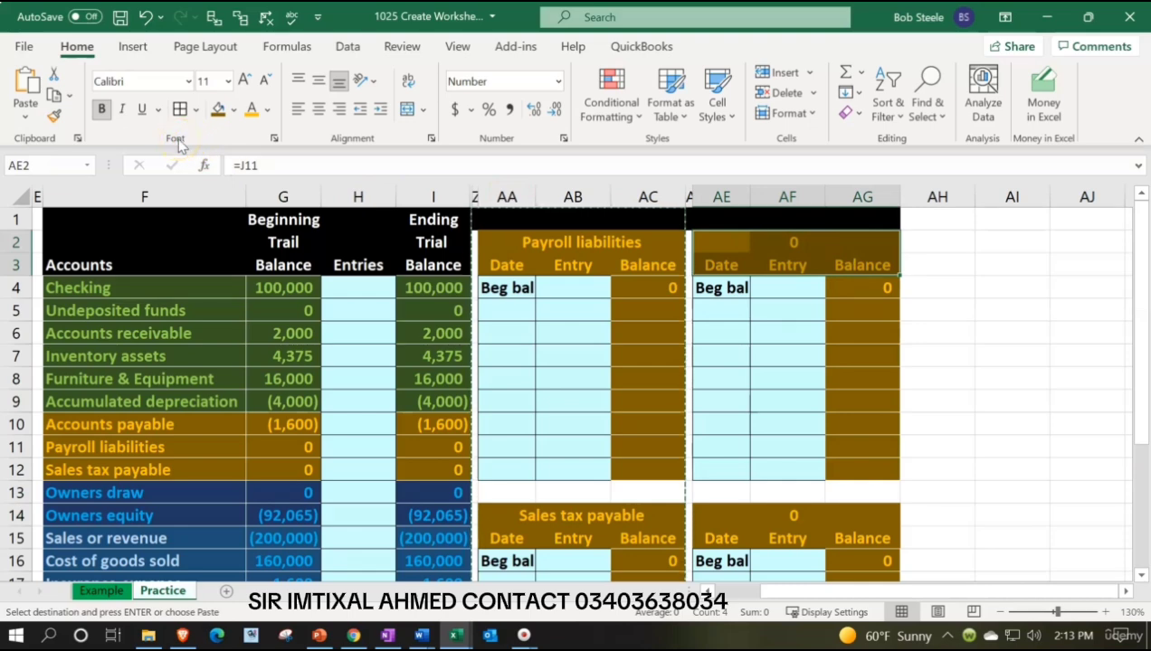
{"action": "left_click", "coordinate": [233, 109]}
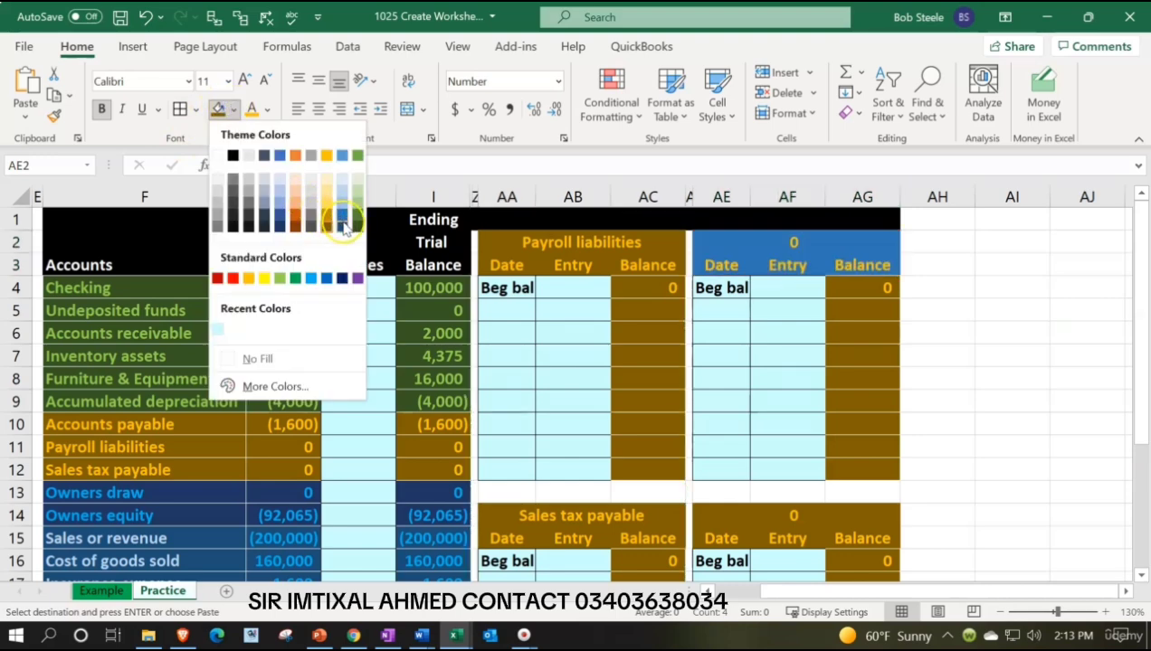
{"action": "left_click", "coordinate": [279, 229]}
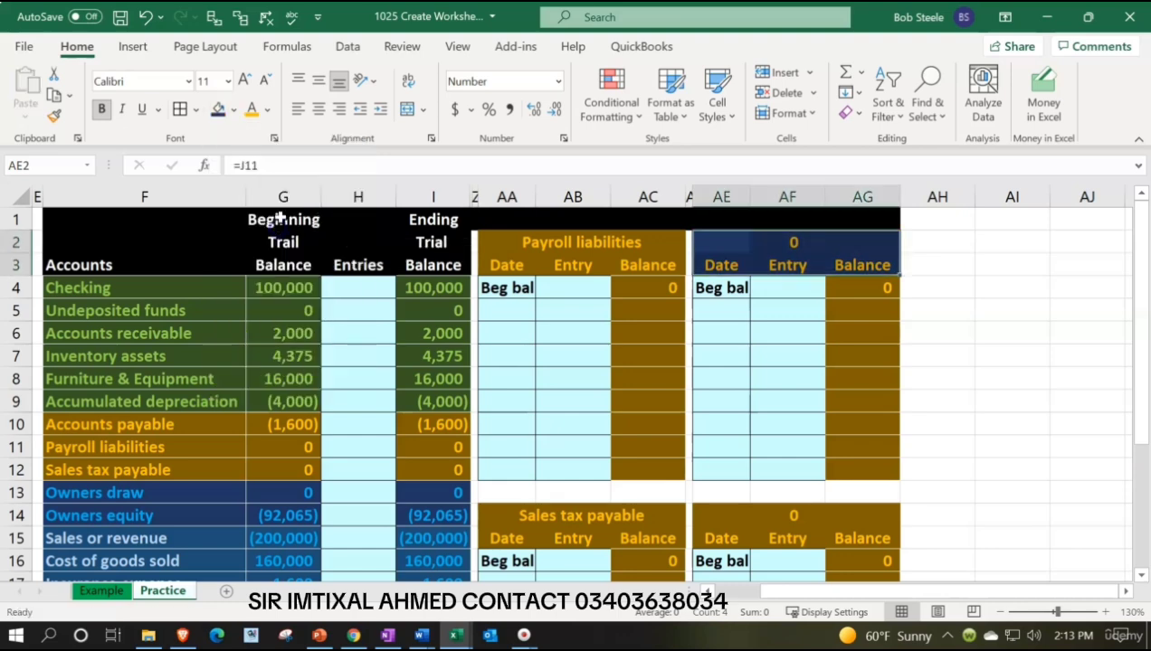
{"action": "left_click", "coordinate": [267, 109]}
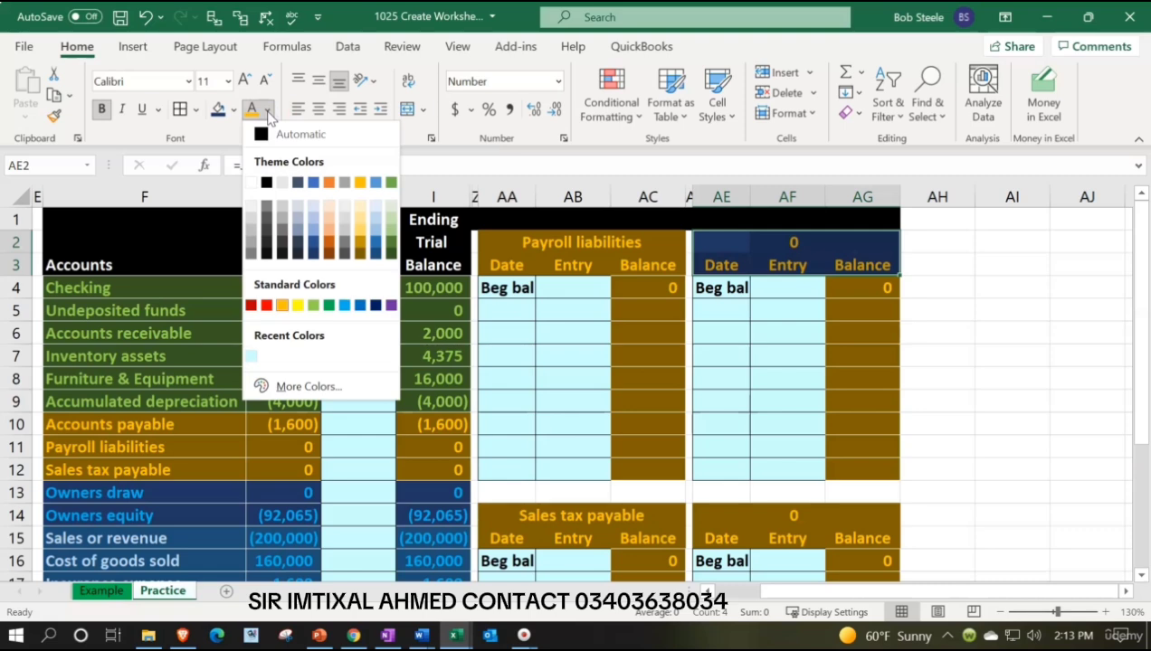
{"action": "left_click", "coordinate": [346, 307]}
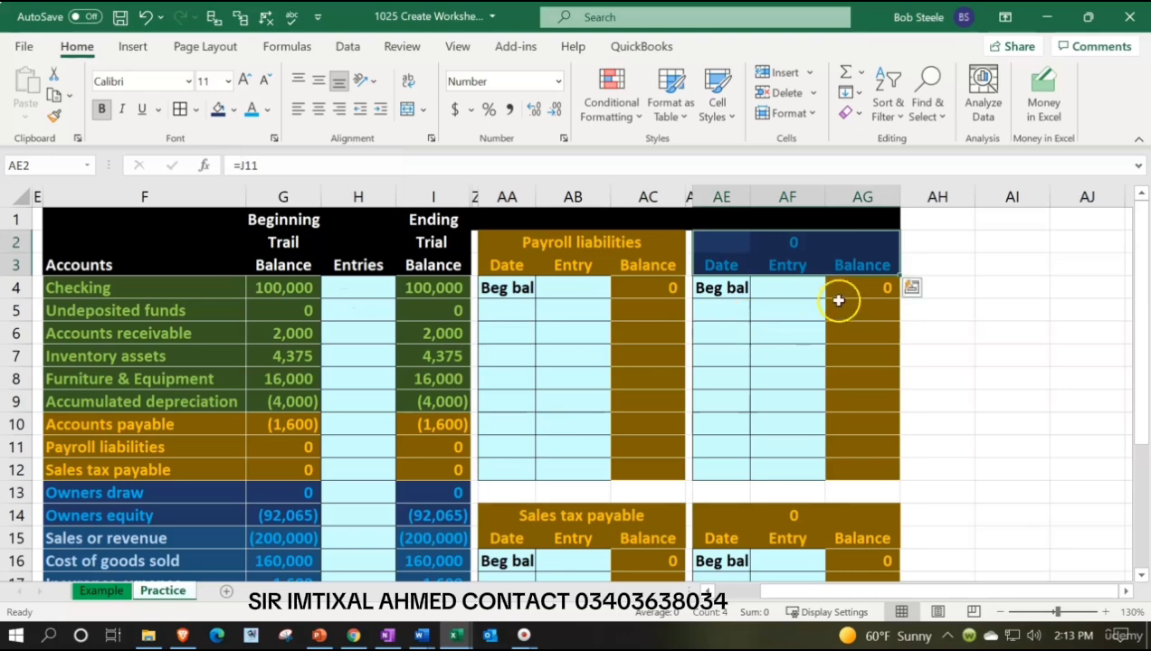
{"action": "left_click_drag", "start_coordinate": [838, 292], "coordinate": [855, 465]}
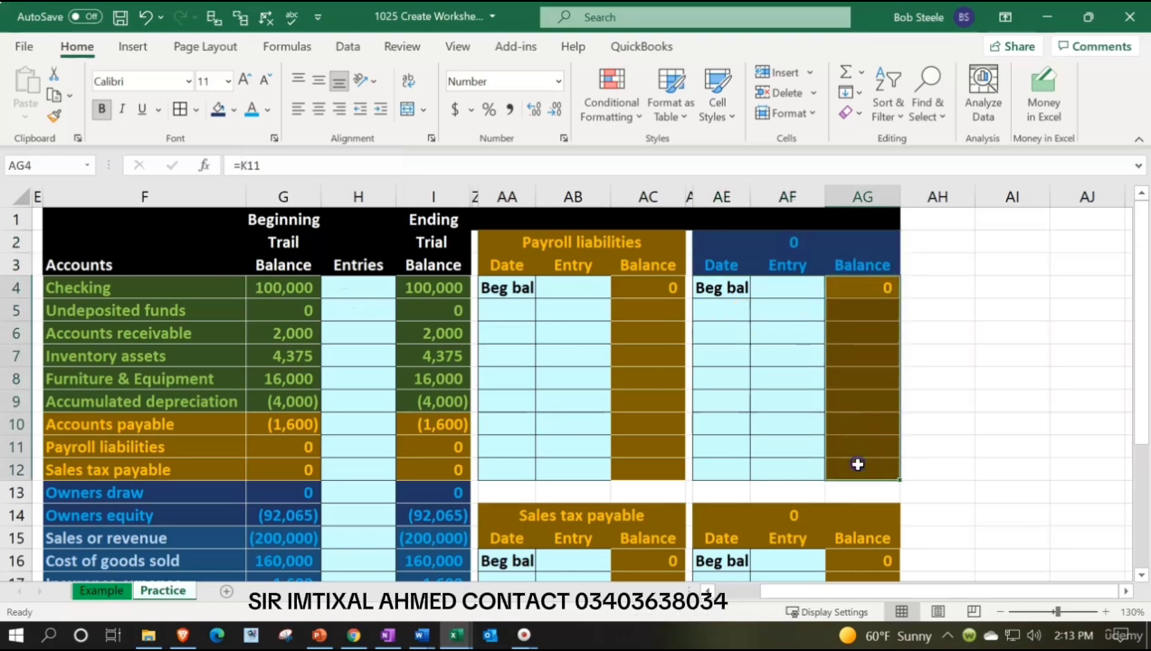
{"action": "left_click", "coordinate": [220, 113]}
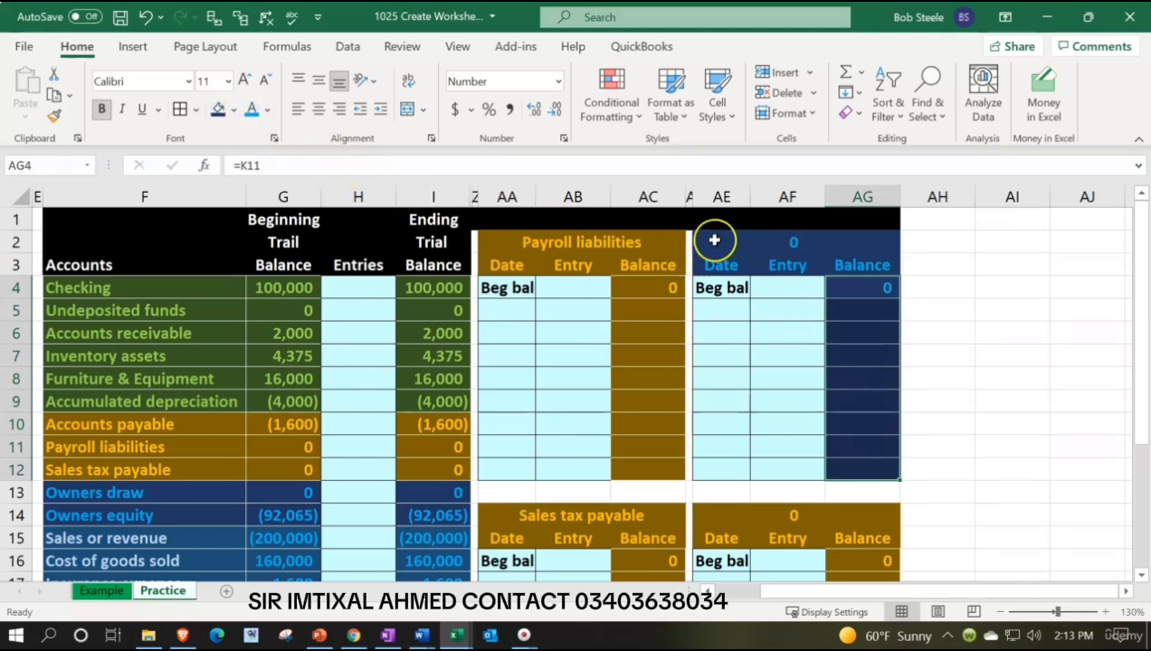
Copy the blue formatting of block AE2:AG12 onto the lower block starting at AE14 with Format Painter.
{"action": "left_click_drag", "start_coordinate": [717, 240], "coordinate": [861, 468]}
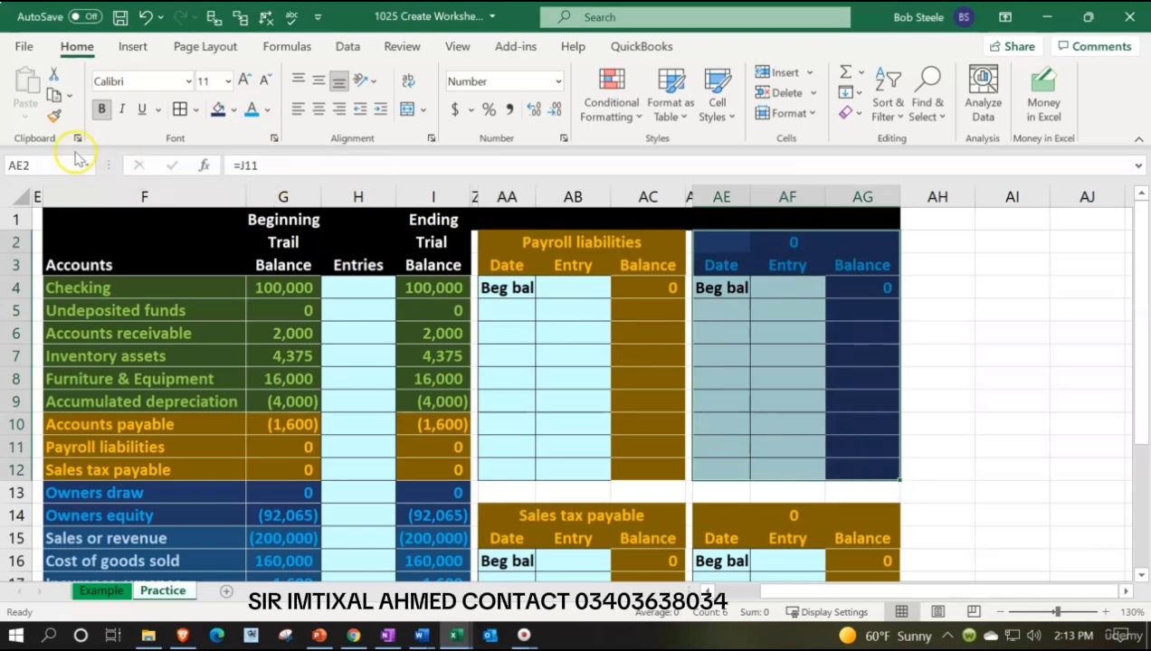
{"action": "left_click", "coordinate": [56, 116]}
{"action": "scroll", "coordinate": [899, 419], "scroll_direction": "down", "scroll_amount": 1}
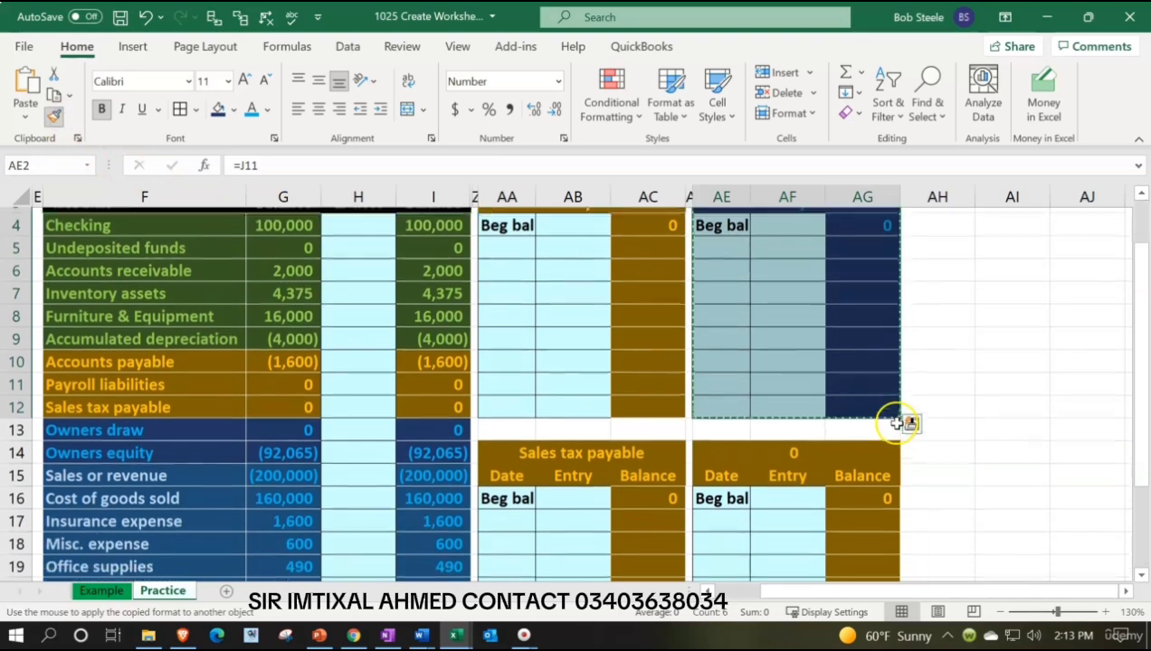
{"action": "left_click", "coordinate": [720, 444]}
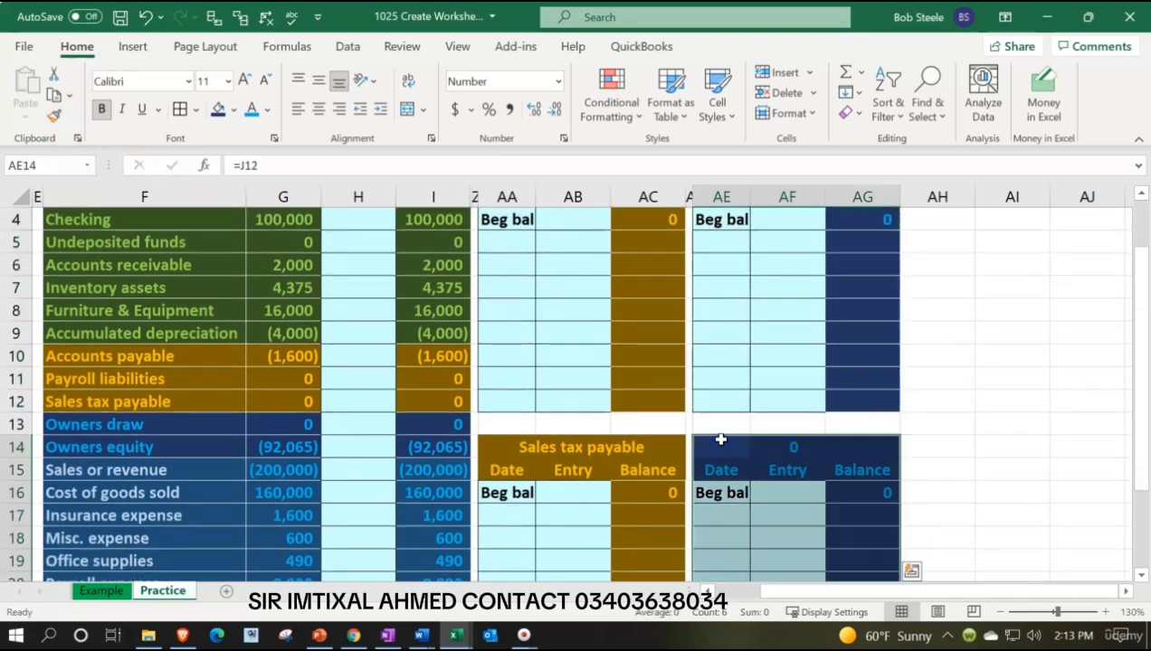
Link the upper blue block's heading in AE2 to the Owners draw account name with =F13.
{"action": "scroll", "coordinate": [728, 438], "scroll_direction": "up", "scroll_amount": 1}
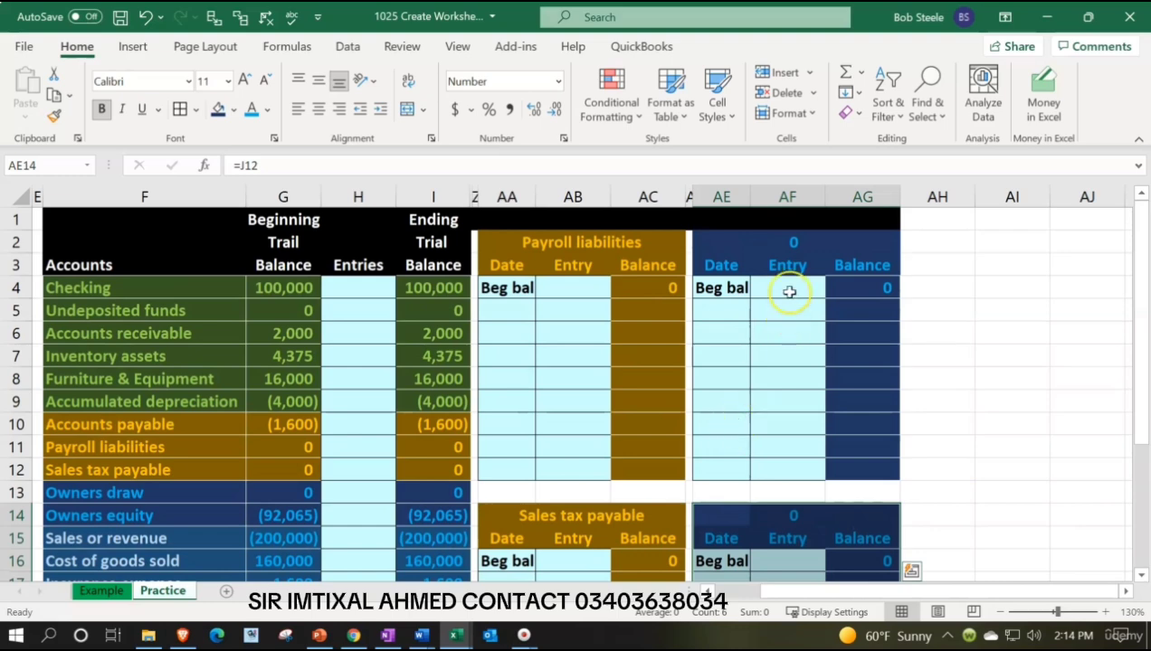
{"action": "left_click", "coordinate": [728, 242]}
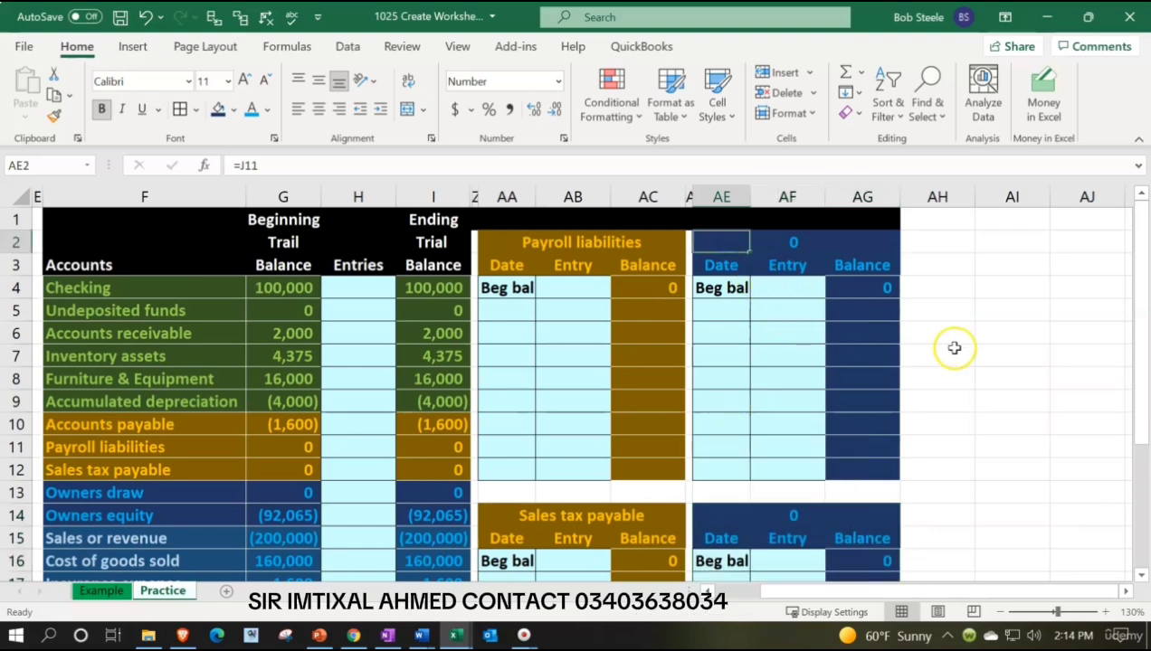
{"action": "type", "text": "="}
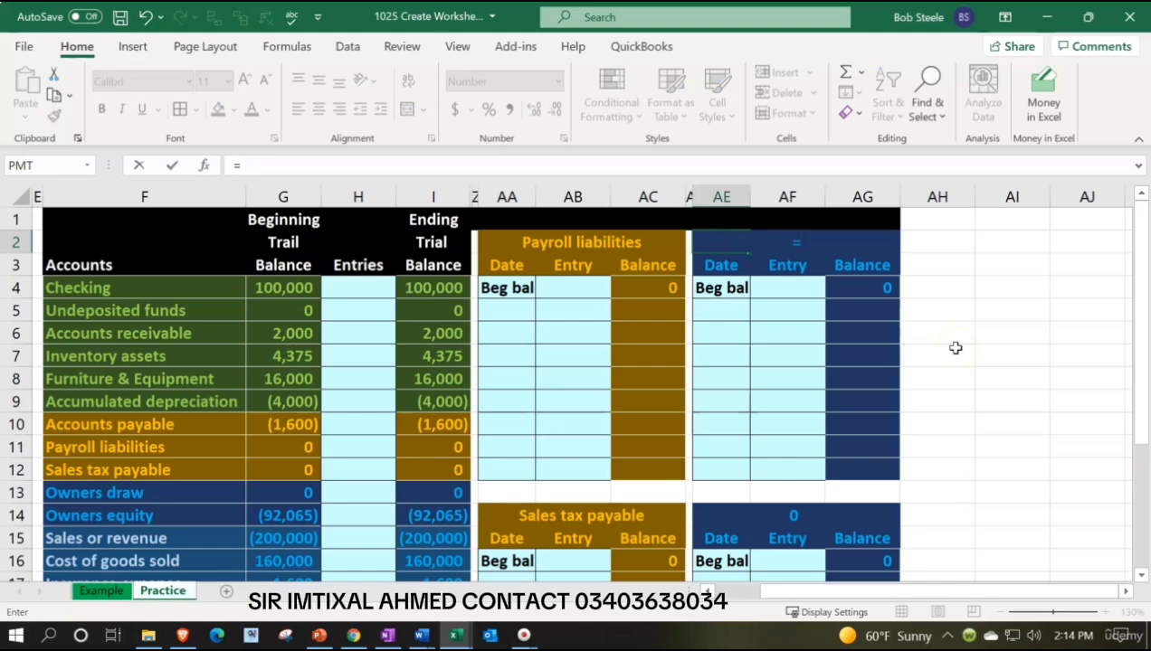
{"action": "key", "text": "Left"}
{"action": "key", "text": "Left"}
{"action": "key", "text": "Left"}
{"action": "key", "text": "Left"}
{"action": "key", "text": "Down"}
{"action": "key", "text": "Down"}
{"action": "key", "text": "Down"}
{"action": "key", "text": "Down"}
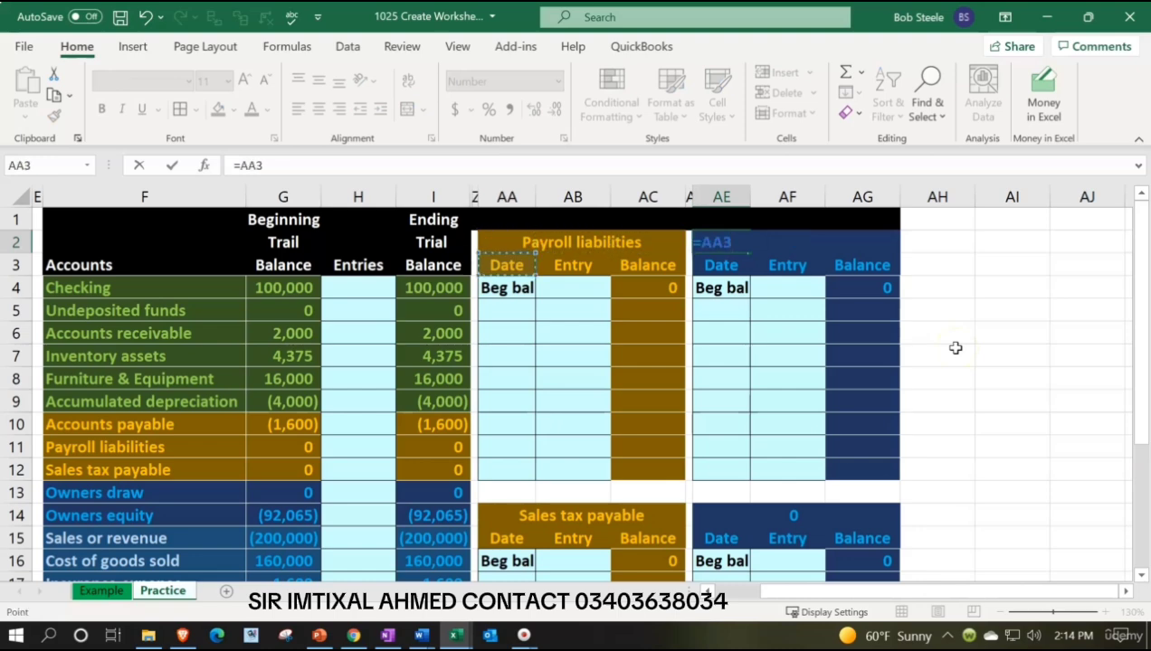
{"action": "key", "text": "Down"}
{"action": "key", "text": "Down"}
{"action": "key", "text": "Down"}
{"action": "key", "text": "Left"}
{"action": "key", "text": "Left"}
{"action": "key", "text": "Left"}
{"action": "key", "text": "Left"}
{"action": "key", "text": "Left"}
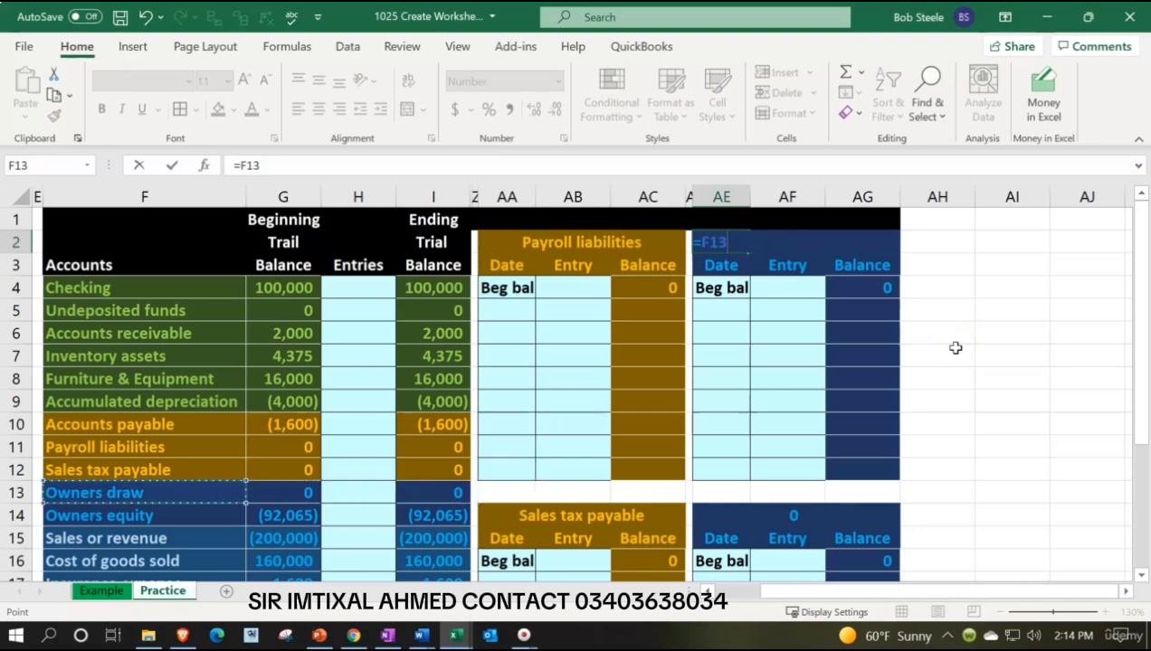
{"action": "key", "text": "Return"}
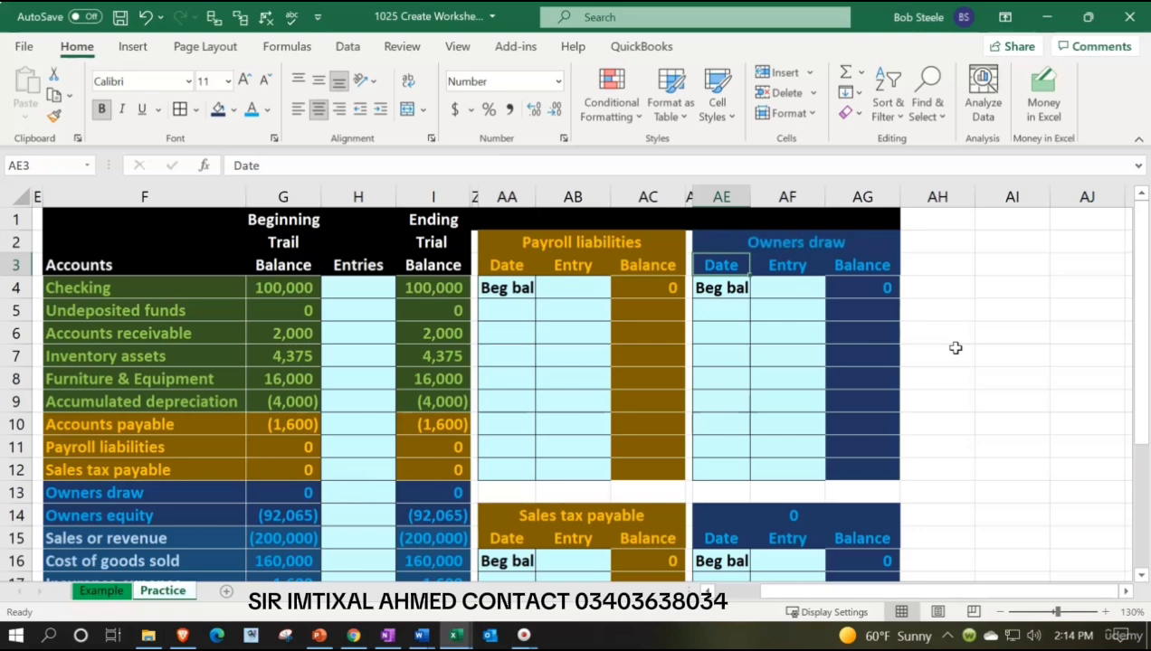
Link the Owners draw beginning balance in AG4 to the beginning trial balance with =G13.
{"action": "key", "text": "Down"}
{"action": "key", "text": "Down"}
{"action": "key", "text": "Down"}
{"action": "key", "text": "Down"}
{"action": "key", "text": "Down"}
{"action": "key", "text": "Down"}
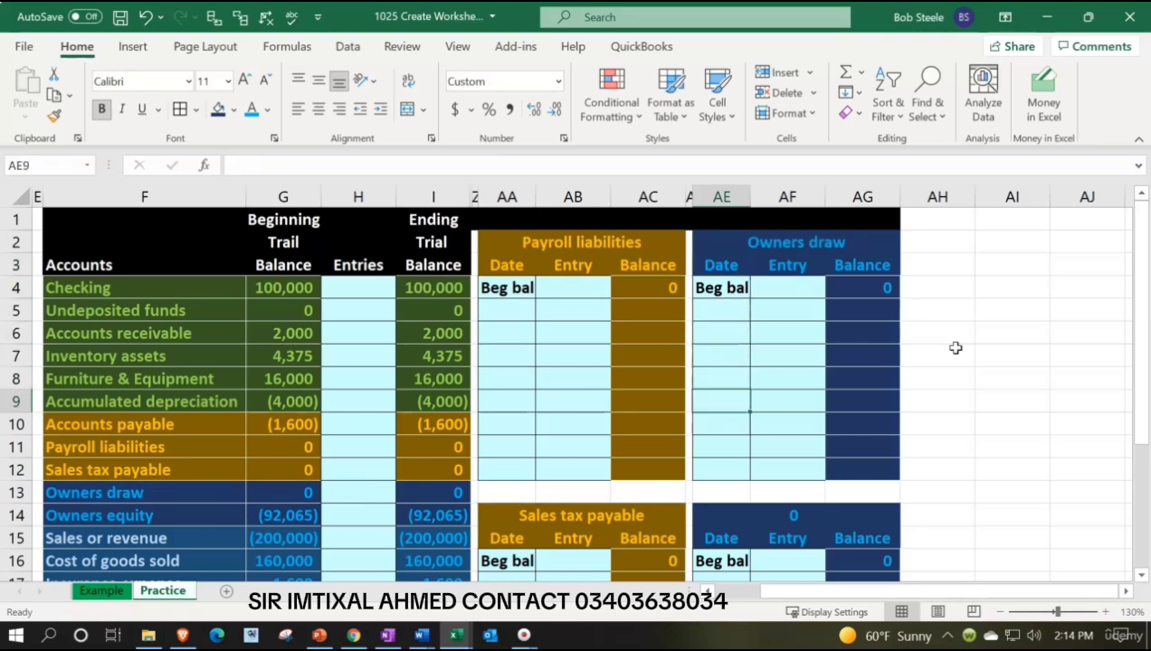
{"action": "key", "text": "Right"}
{"action": "key", "text": "Right"}
{"action": "key", "text": "Up"}
{"action": "key", "text": "Up"}
{"action": "key", "text": "Up"}
{"action": "key", "text": "Up"}
{"action": "key", "text": "Up"}
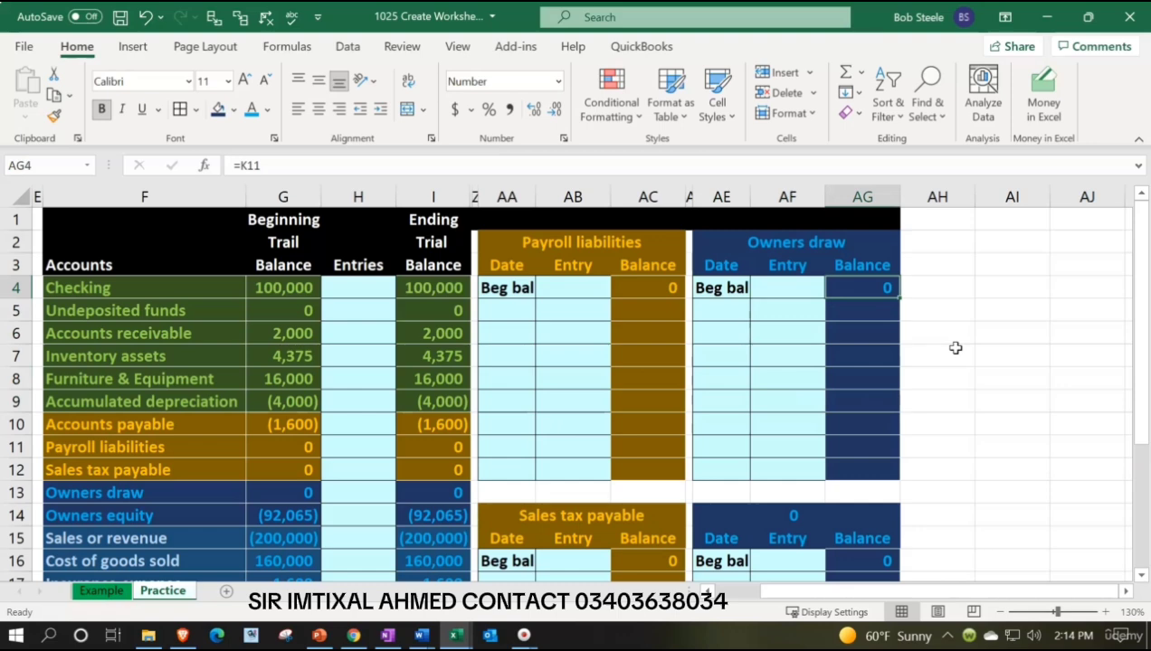
{"action": "type", "text": "="}
{"action": "key", "text": "Left"}
{"action": "key", "text": "Left"}
{"action": "key", "text": "Left"}
{"action": "key", "text": "Left"}
{"action": "key", "text": "Left"}
{"action": "key", "text": "Left"}
{"action": "key", "text": "Left"}
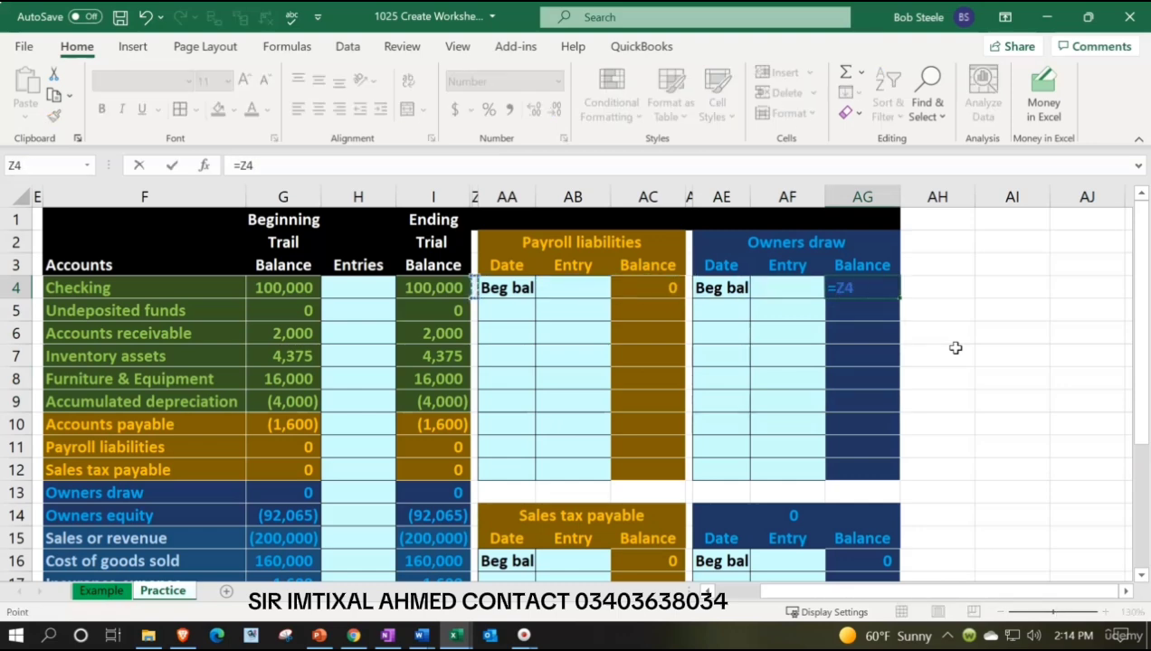
{"action": "key", "text": "Left"}
{"action": "key", "text": "Left"}
{"action": "key", "text": "Left"}
{"action": "key", "text": "Down"}
{"action": "key", "text": "Down"}
{"action": "key", "text": "Down"}
{"action": "key", "text": "Down"}
{"action": "key", "text": "Down"}
{"action": "key", "text": "Down"}
{"action": "key", "text": "Down"}
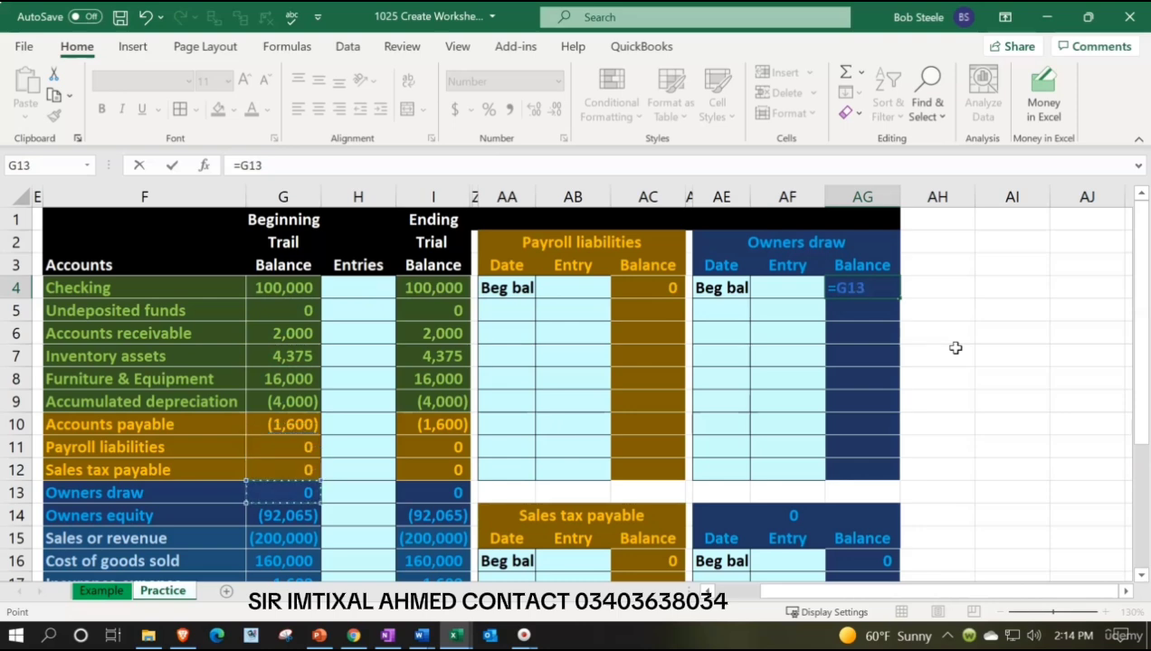
{"action": "key", "text": "Return"}
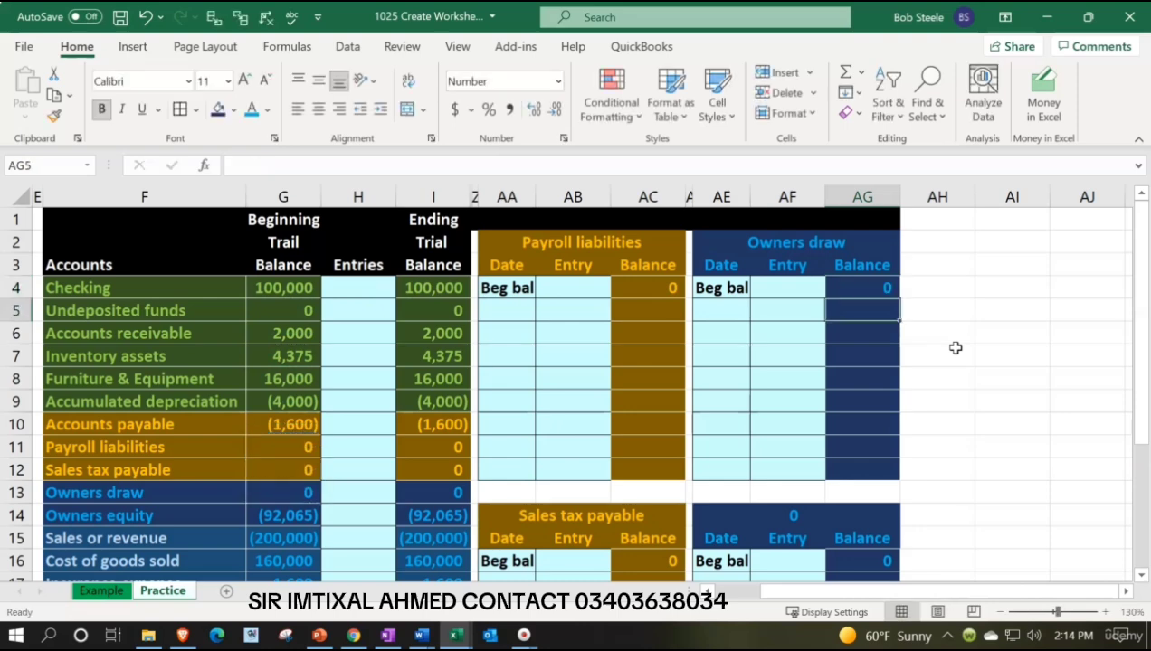
Link the lower blue block's heading in AE14 to the Owners equity account name in F14.
{"action": "key", "text": "Down"}
{"action": "key", "text": "Down"}
{"action": "key", "text": "Down"}
{"action": "key", "text": "Down"}
{"action": "key", "text": "Down"}
{"action": "key", "text": "Down"}
{"action": "key", "text": "Down"}
{"action": "key", "text": "Down"}
{"action": "key", "text": "Down"}
{"action": "key", "text": "Left"}
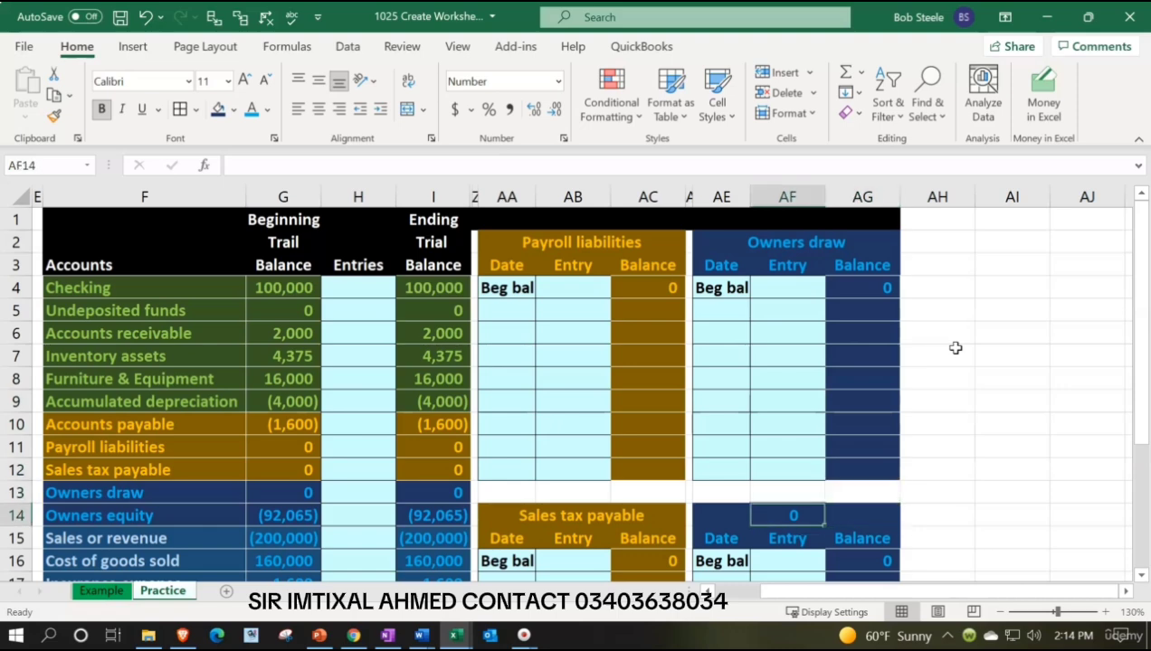
{"action": "key", "text": "Left"}
{"action": "type", "text": "="}
{"action": "key", "text": "Left"}
{"action": "key", "text": "Left"}
{"action": "key", "text": "Left"}
{"action": "key", "text": "Left"}
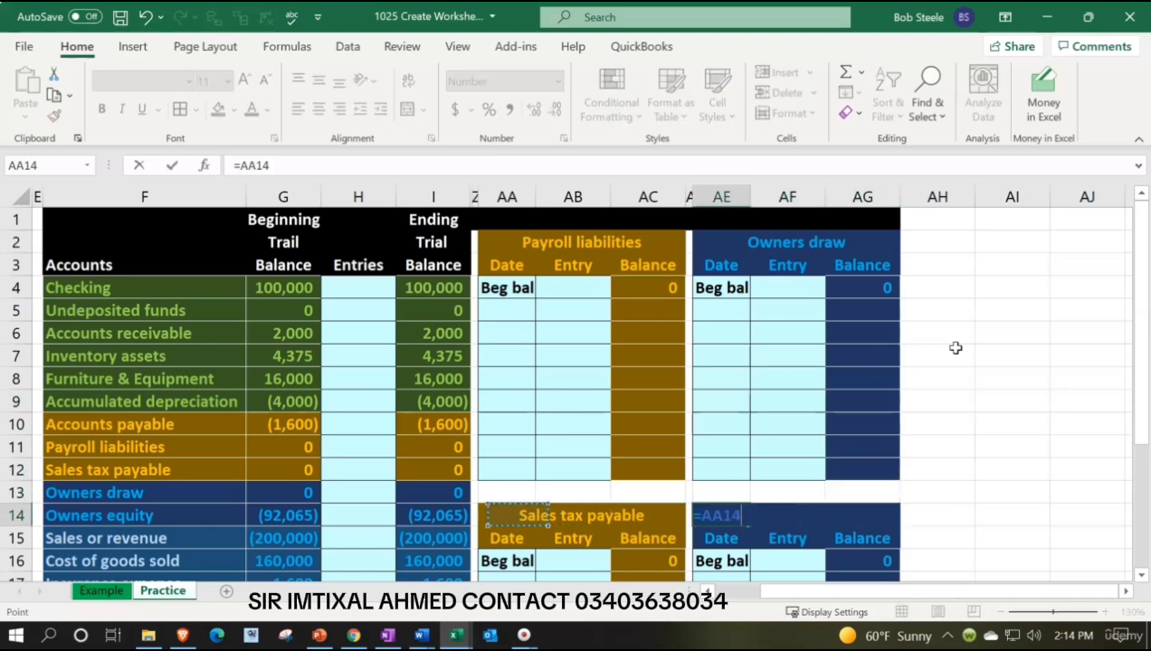
{"action": "key", "text": "Left"}
{"action": "key", "text": "Left"}
{"action": "key", "text": "Left"}
{"action": "key", "text": "Left"}
{"action": "key", "text": "Left"}
{"action": "key", "text": "Return"}
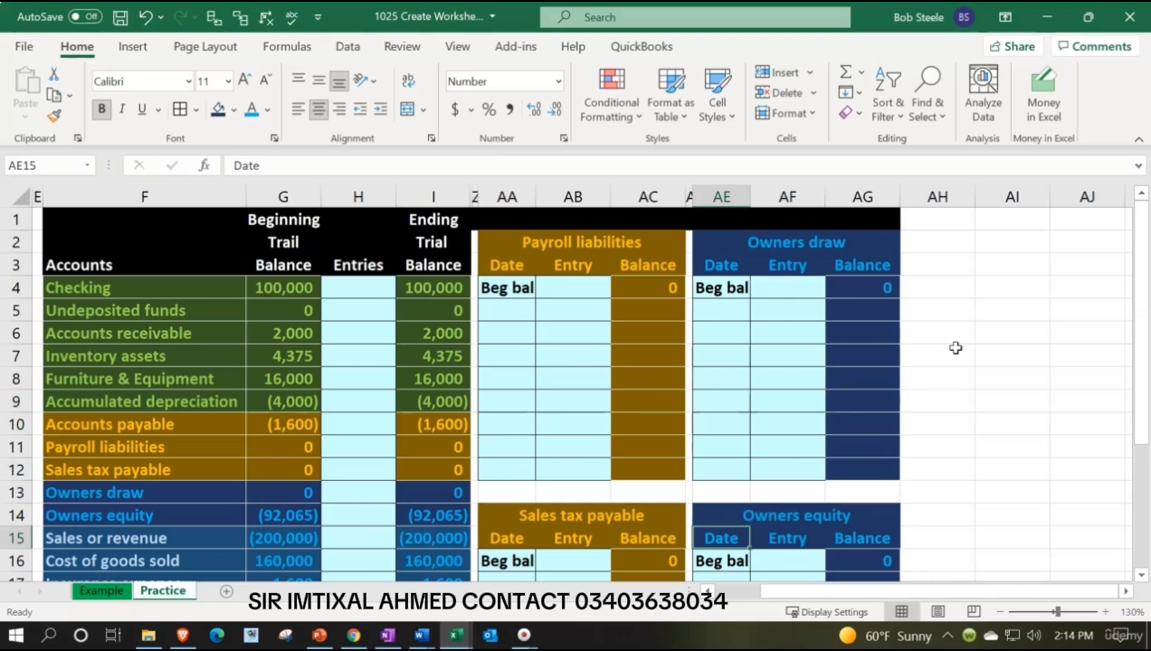
Link the Owners equity beginning balance in AG16 to its beginning trial balance amount in G14.
{"action": "key", "text": "Right"}
{"action": "key", "text": "Right"}
{"action": "key", "text": "Down"}
{"action": "type", "text": "="}
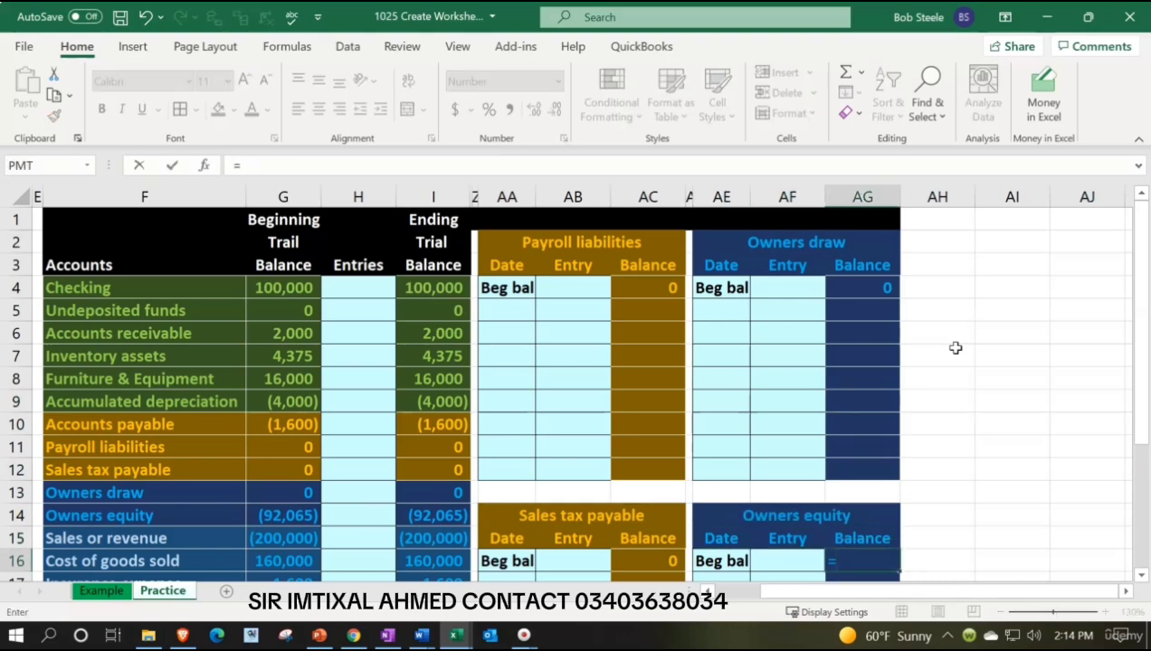
{"action": "key", "text": "Left"}
{"action": "key", "text": "Left"}
{"action": "key", "text": "Left"}
{"action": "key", "text": "Left"}
{"action": "key", "text": "Left"}
{"action": "key", "text": "Left"}
{"action": "key", "text": "Left"}
{"action": "key", "text": "Left"}
{"action": "key", "text": "Left"}
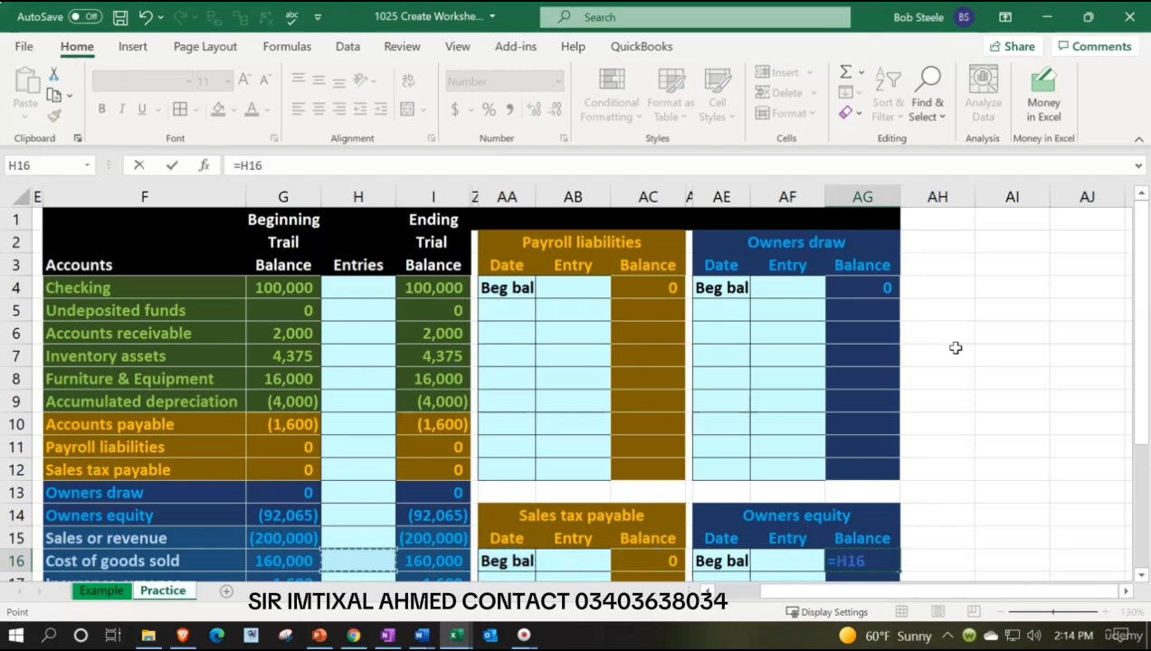
{"action": "key", "text": "Left"}
{"action": "key", "text": "Up"}
{"action": "key", "text": "Return"}
{"action": "scroll", "coordinate": [956, 348], "scroll_direction": "down", "scroll_amount": 3}
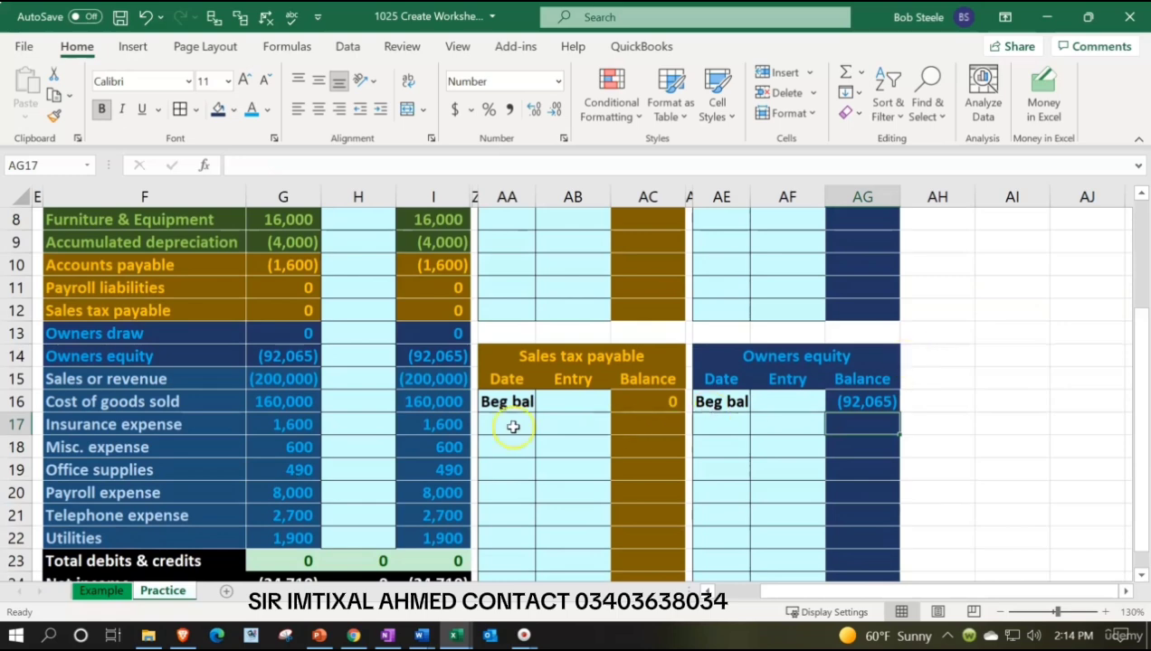
{"action": "left_click_drag", "start_coordinate": [195, 379], "coordinate": [260, 526]}
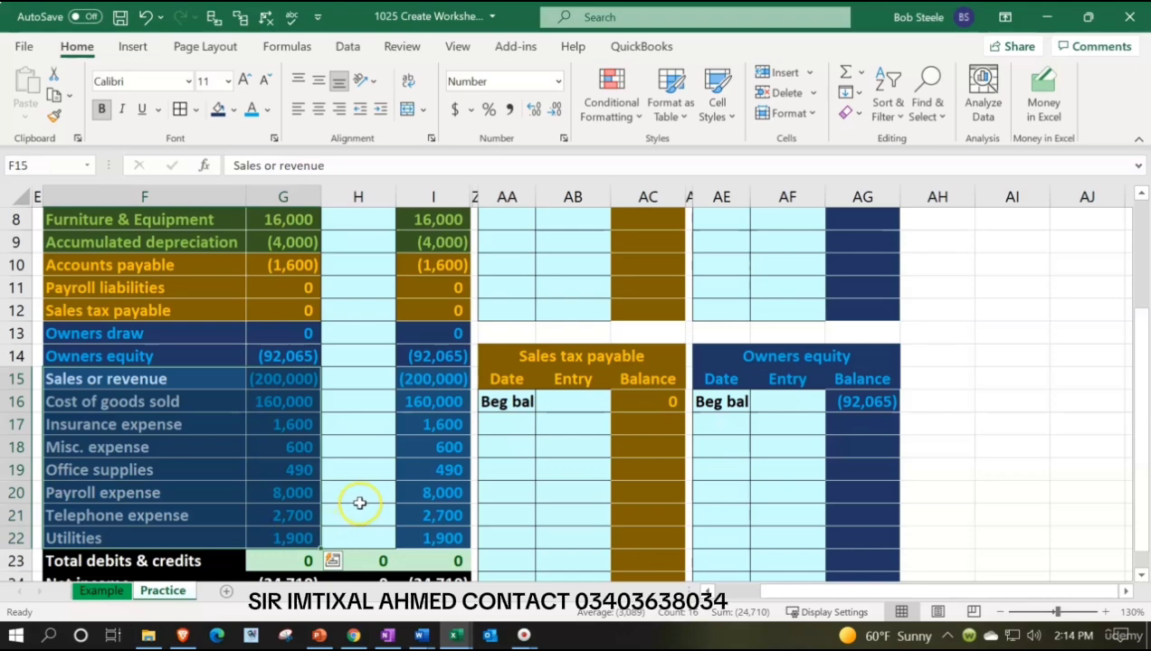
{"action": "scroll", "coordinate": [359, 503], "scroll_direction": "up", "scroll_amount": 3}
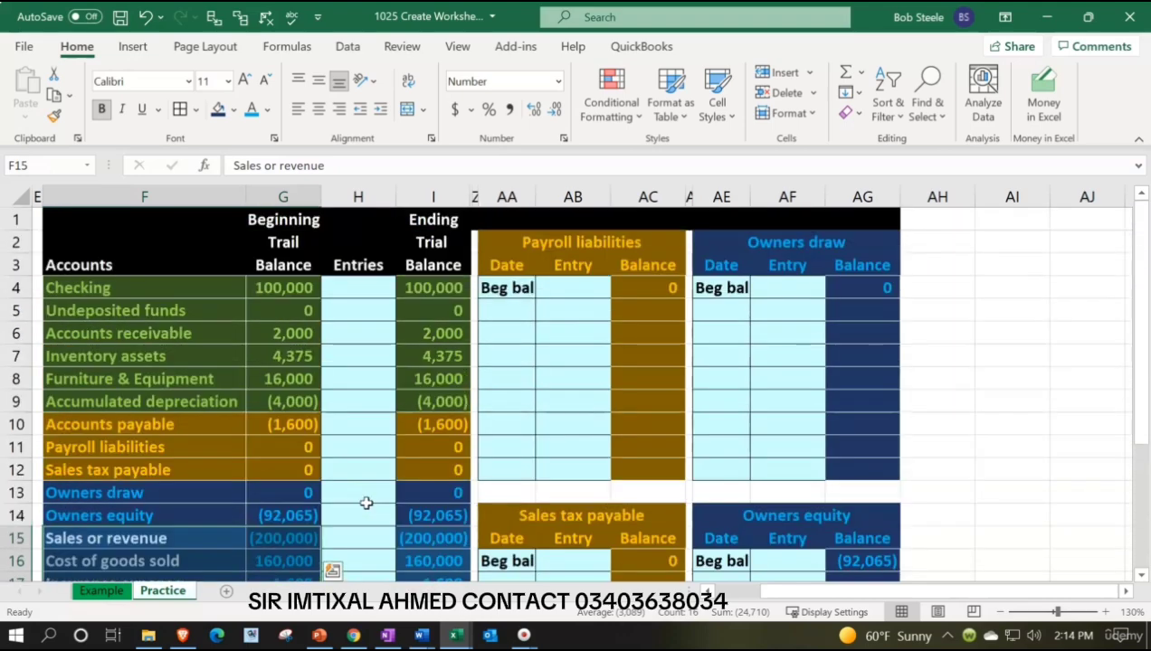